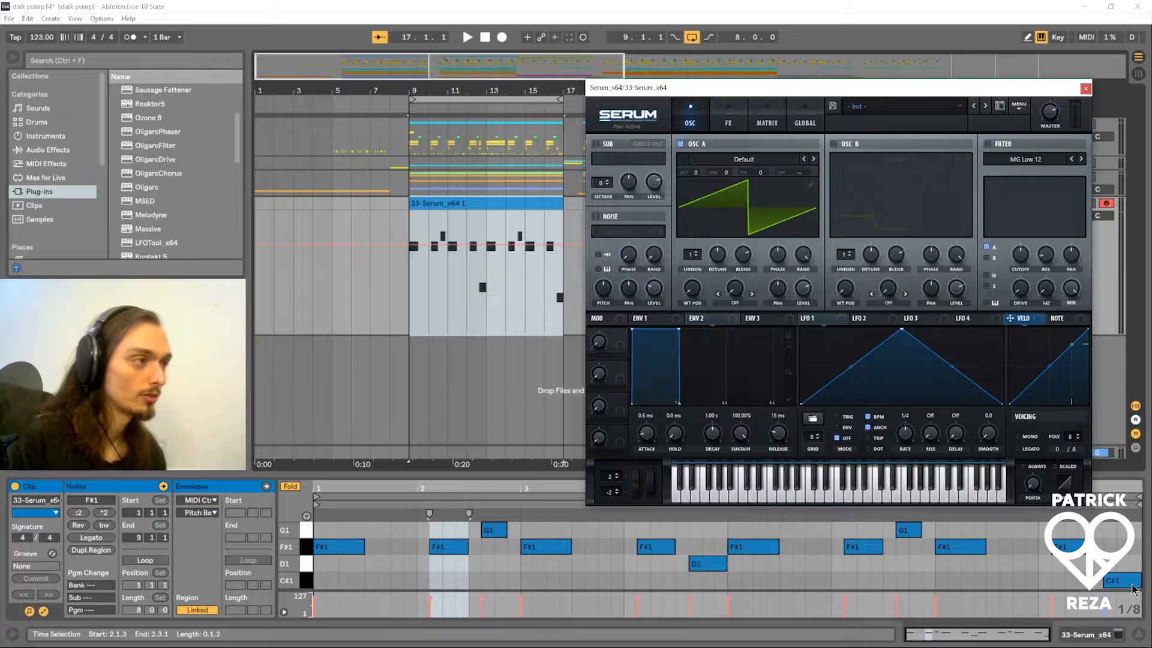
- Load the Analog Basic Shapes wavetable into oscillator A and play the bass clip before and after the change
key("space")
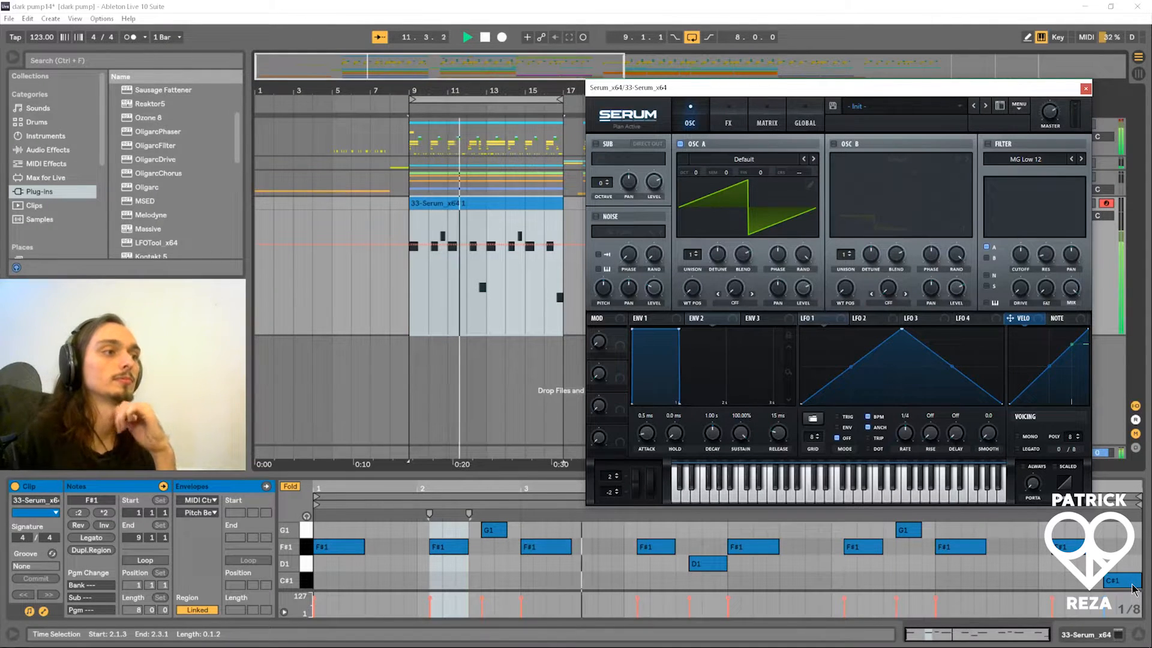
mouse_move(936, 637)
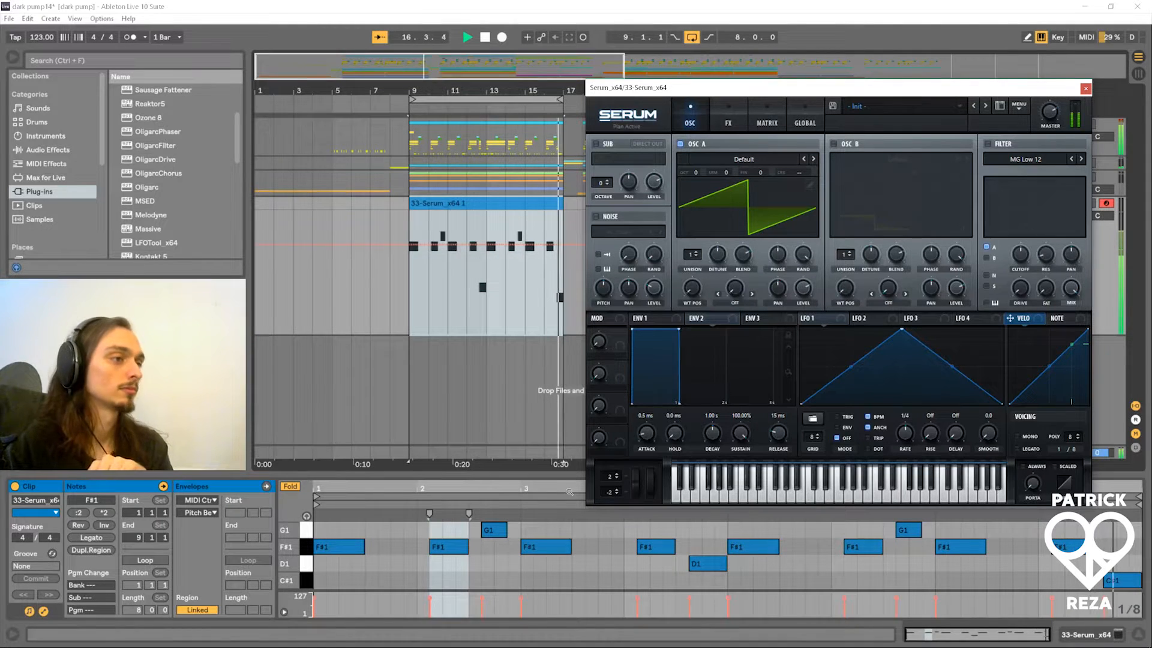
key("space")
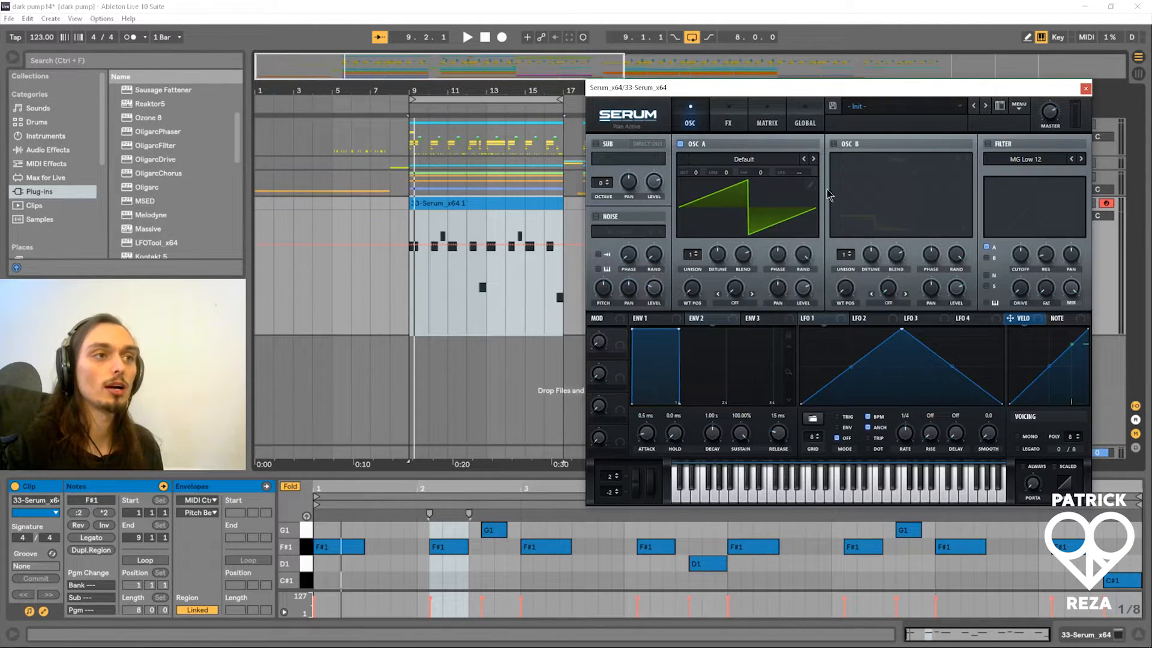
left_click(761, 162)
mouse_move(753, 176)
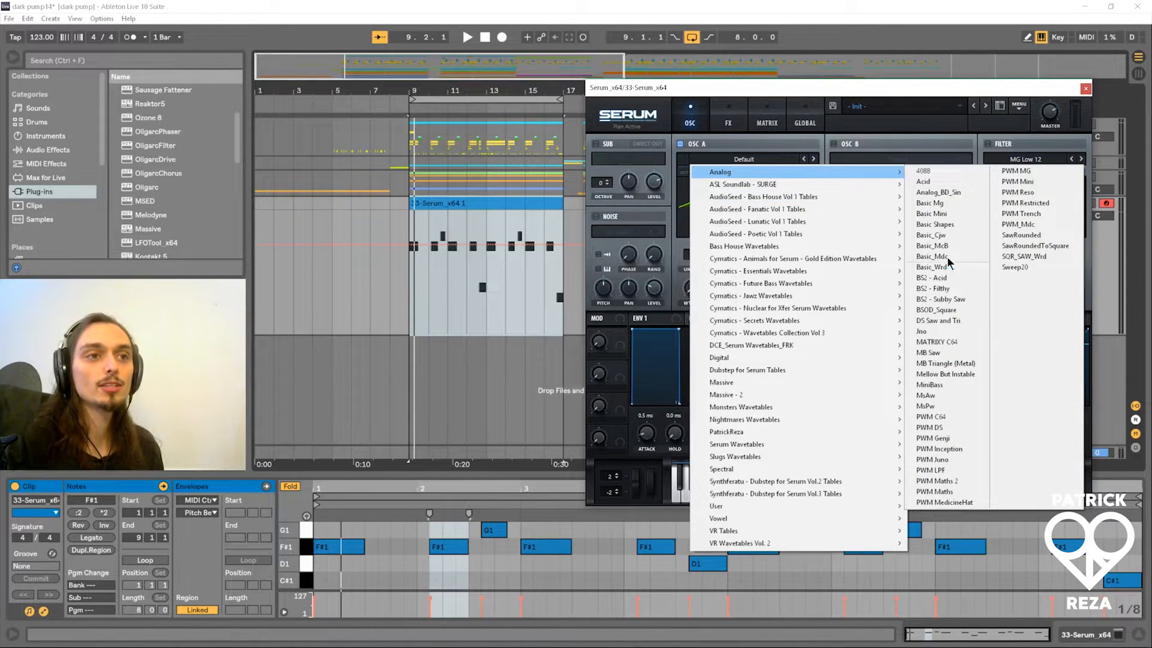
left_click(946, 223)
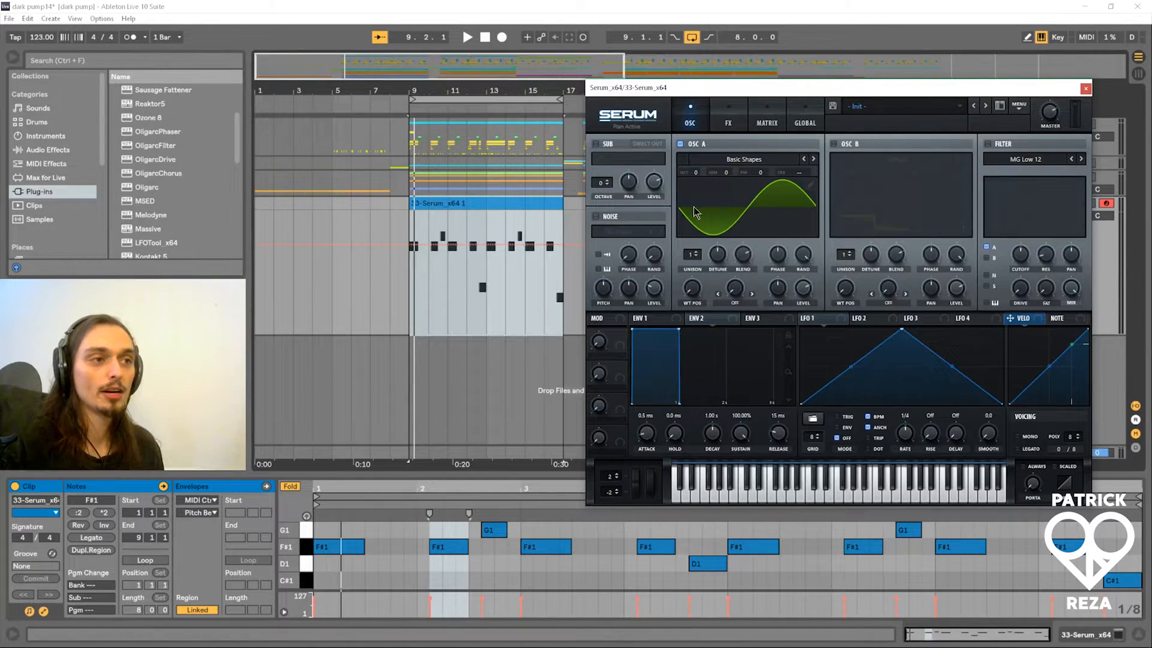
left_click(481, 203)
key("space")
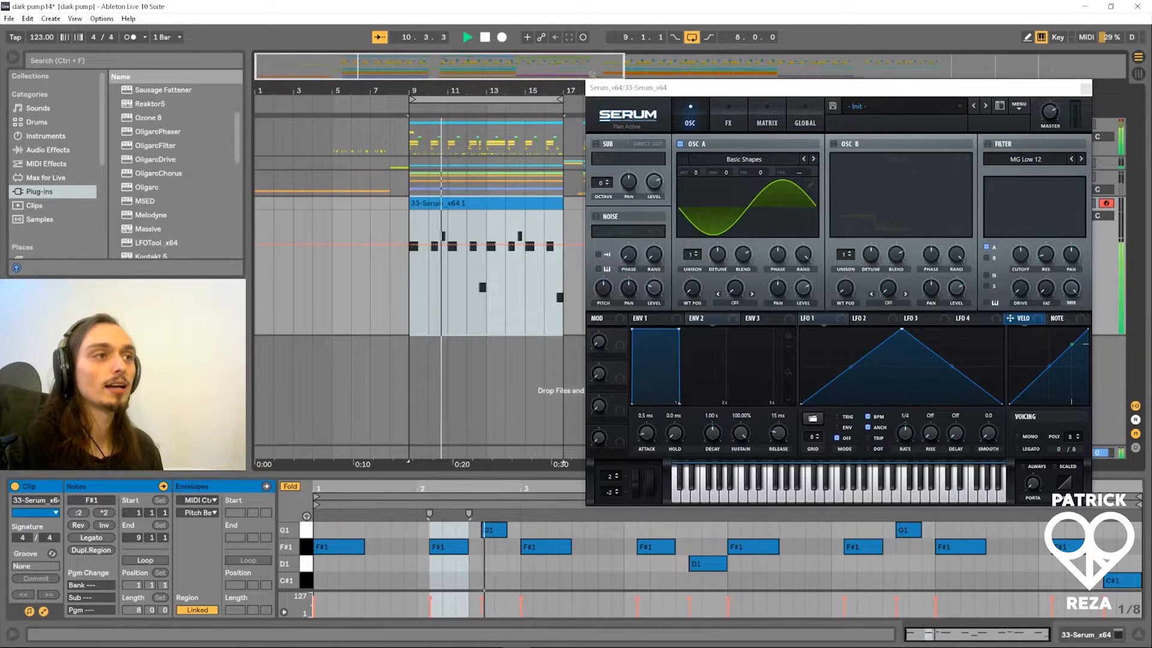
left_click_drag(628, 85, 618, 81)
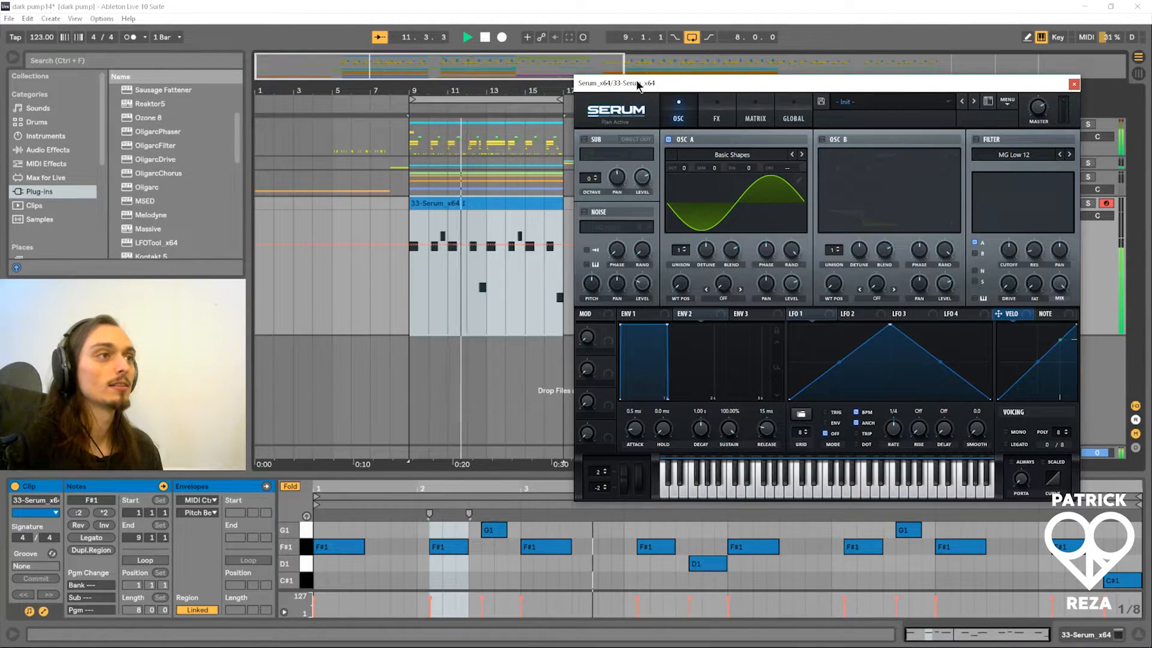
- Stop playback, search the browser for "spectrum" and add the Spectrum analyzer to the Serum track
left_click(113, 62)
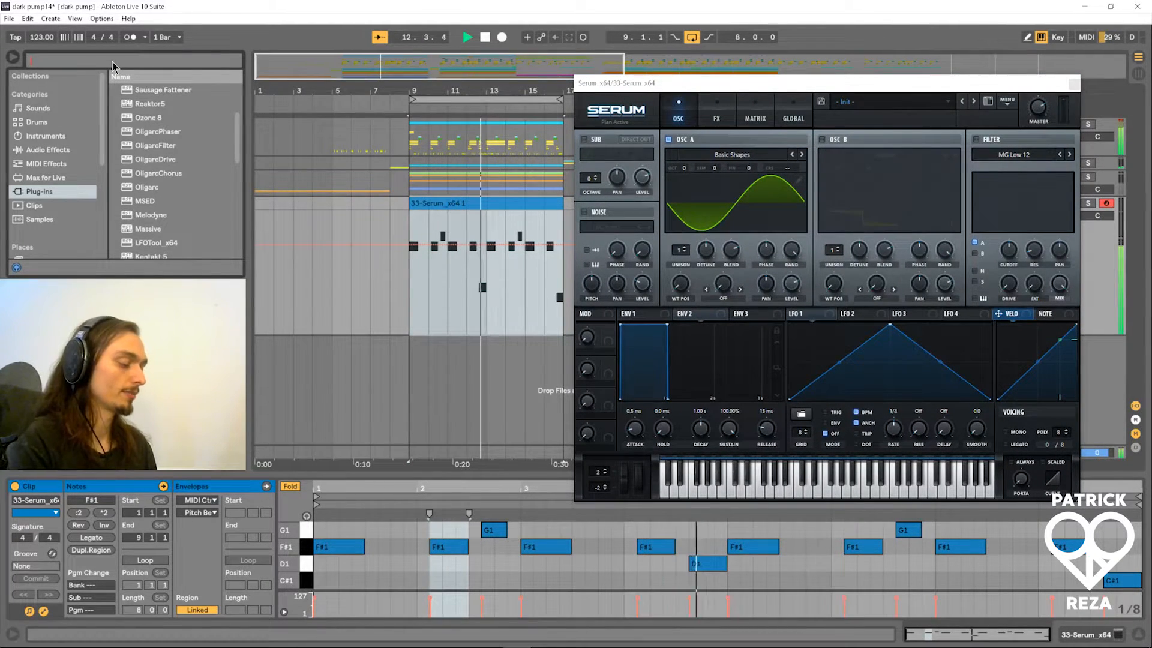
left_click(390, 117)
left_click(113, 60)
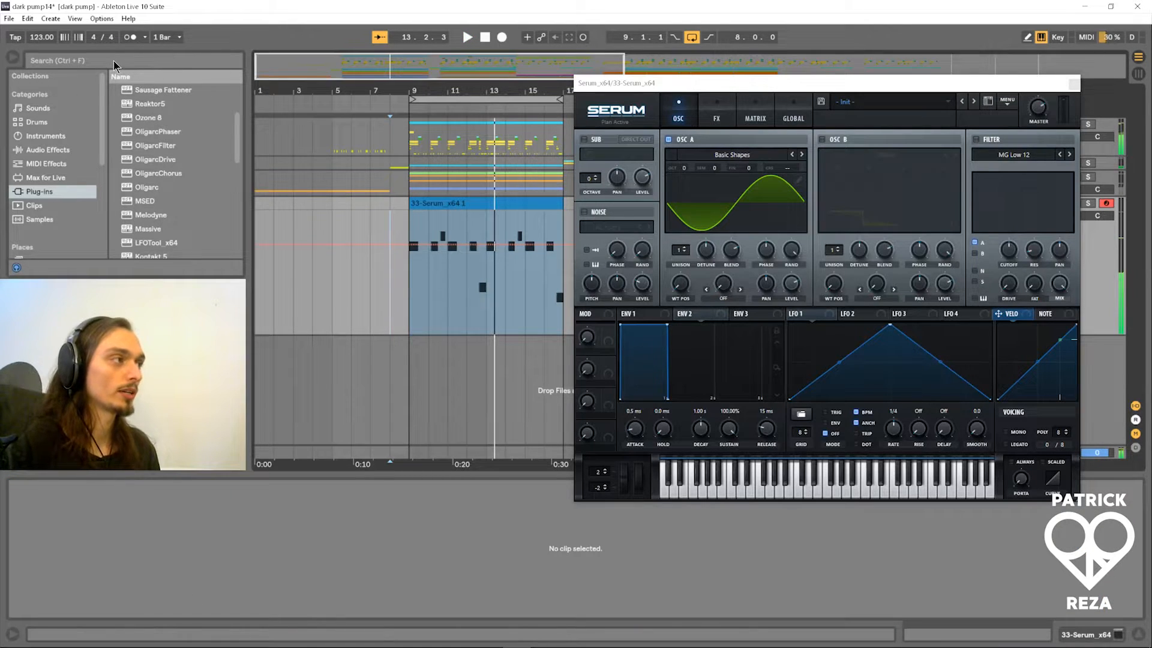
type("spectrum")
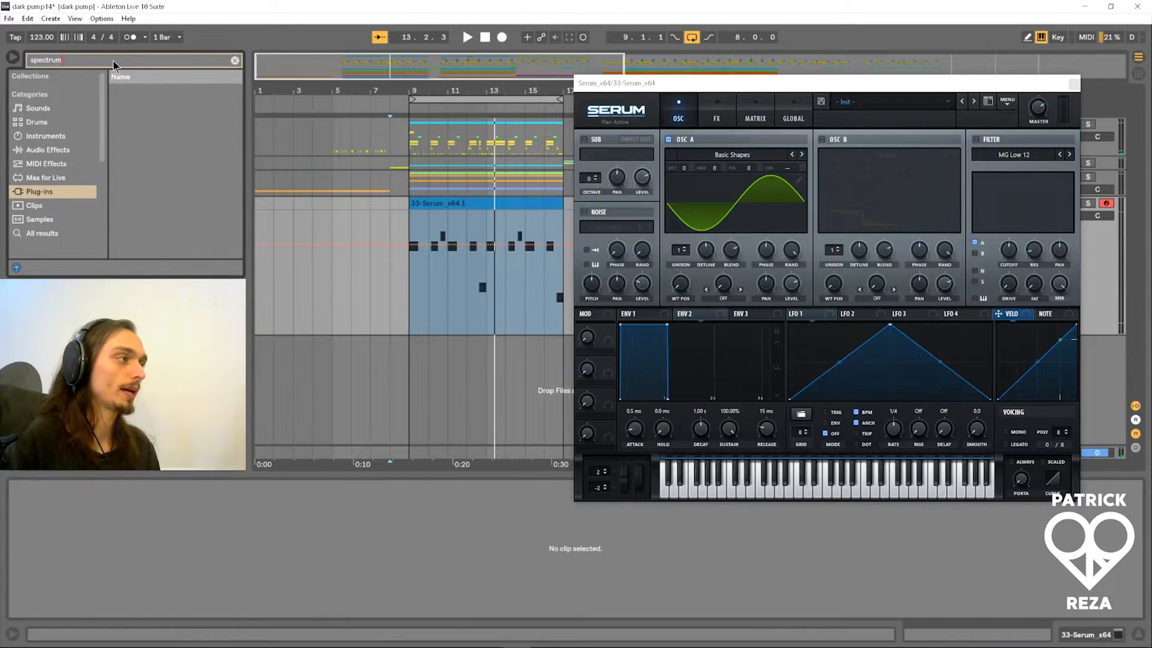
left_click(218, 91)
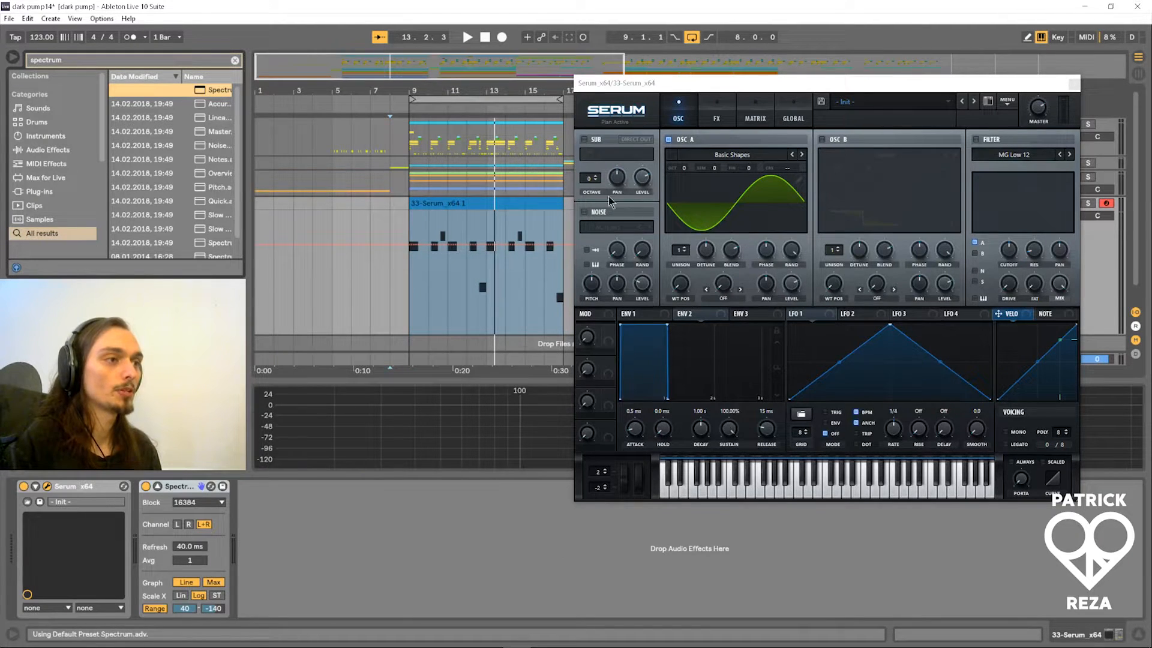
- Enlarge the Spectrum display and play the loop to examine where the bass frequencies peak
left_click_drag(638, 89, 728, 86)
key("space")
left_click_drag(549, 382, 554, 235)
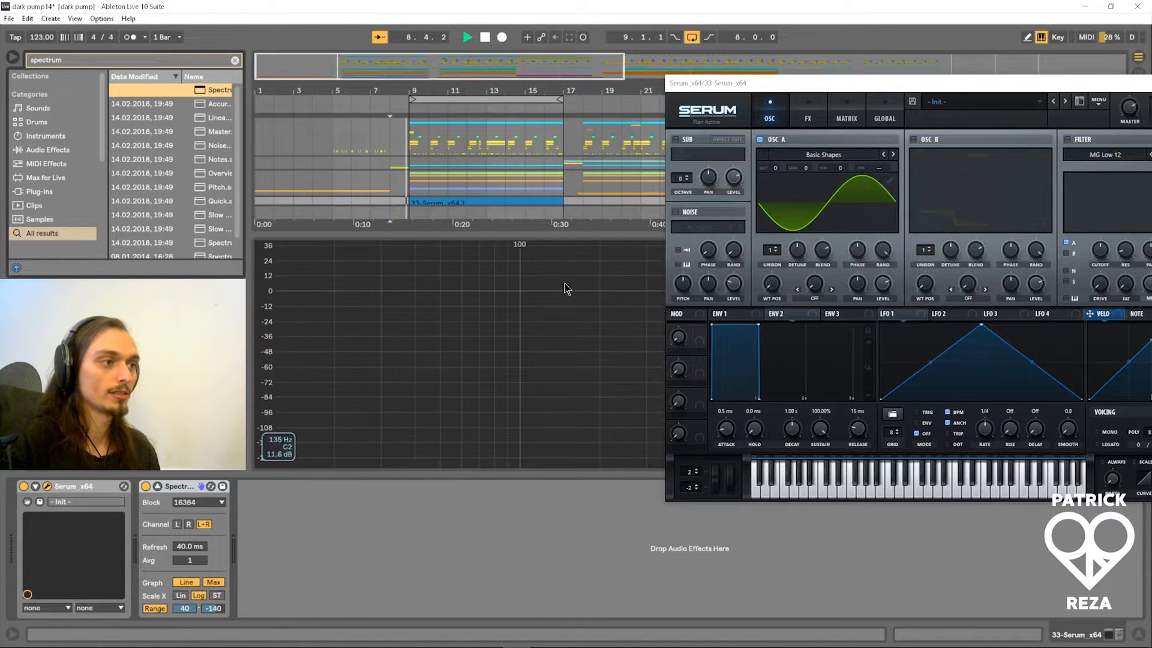
mouse_move(541, 362)
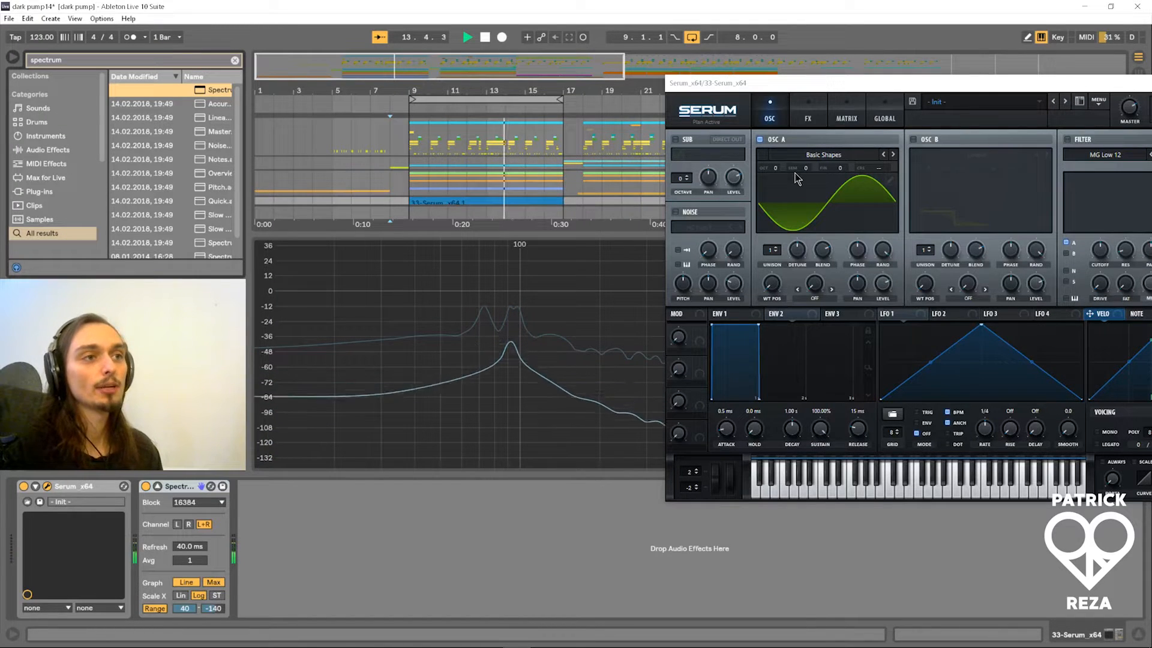
- Set oscillator A's octave to -1 and play the loop to check the bass in the spectrum
left_click_drag(783, 86, 750, 90)
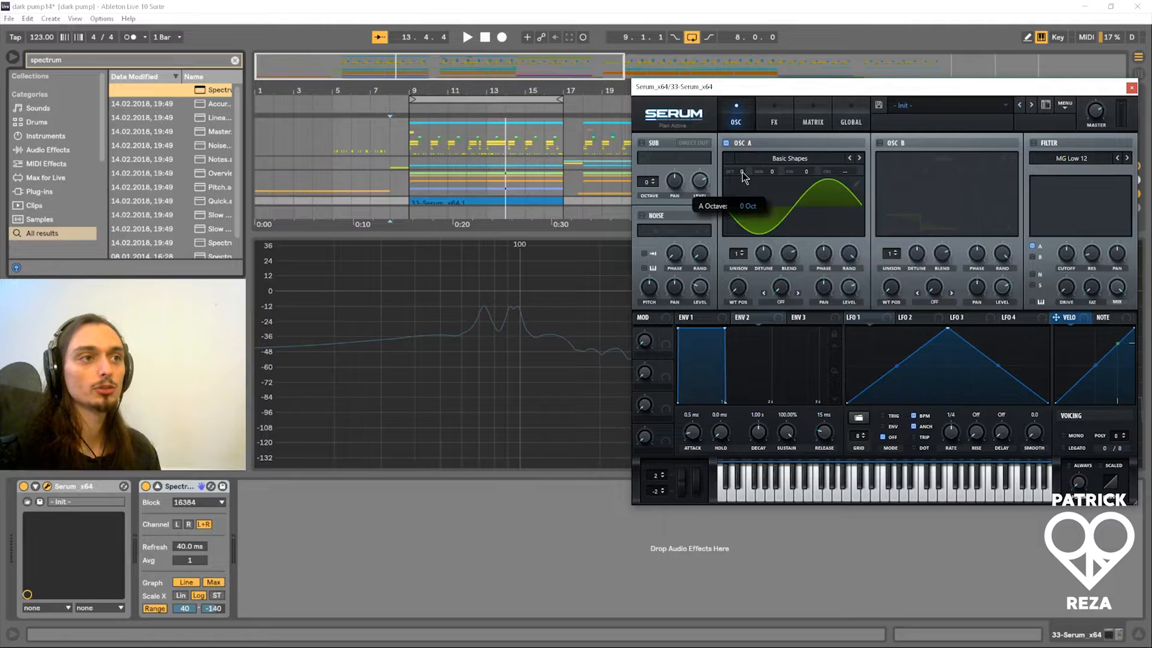
left_click_drag(743, 173, 740, 182)
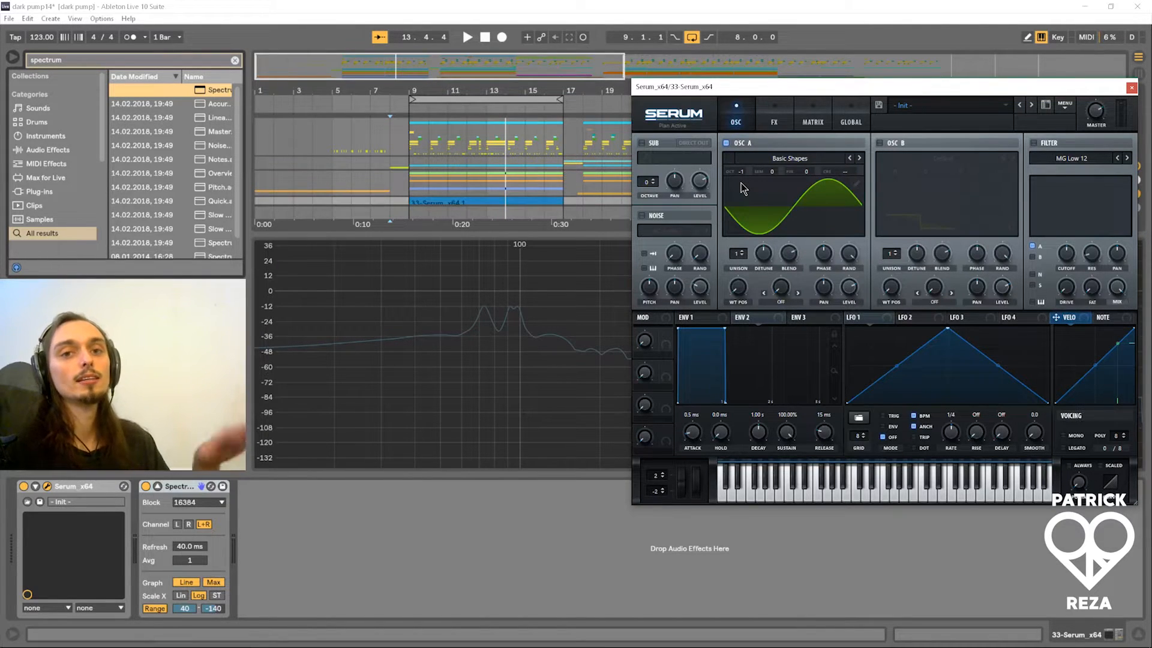
key("space")
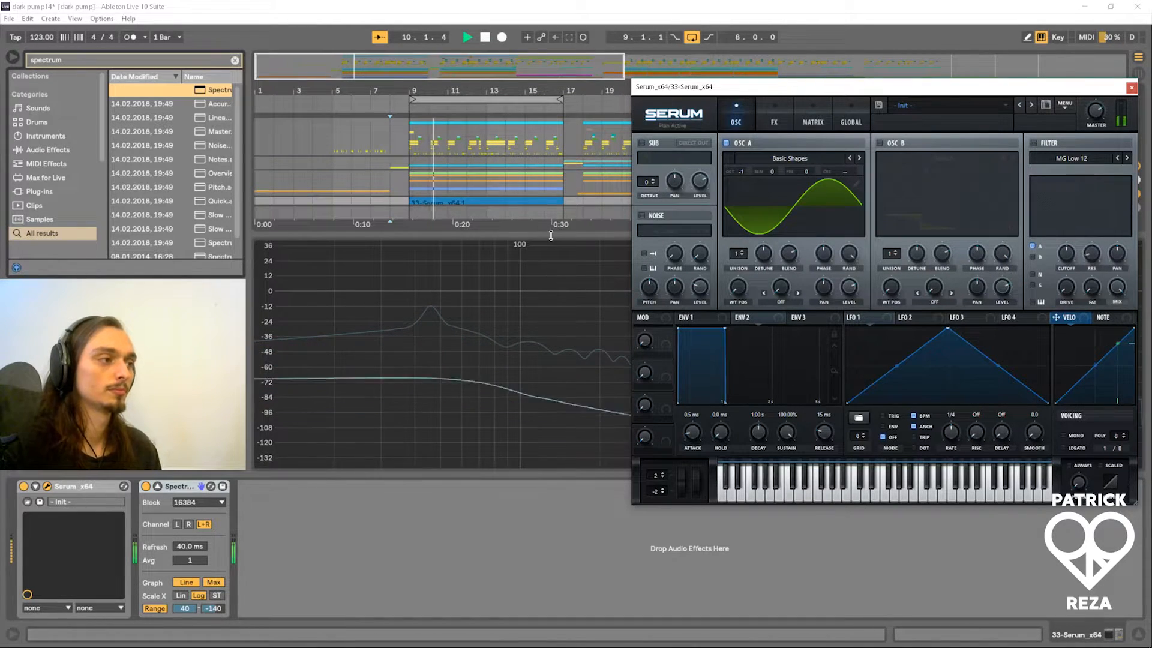
mouse_move(429, 314)
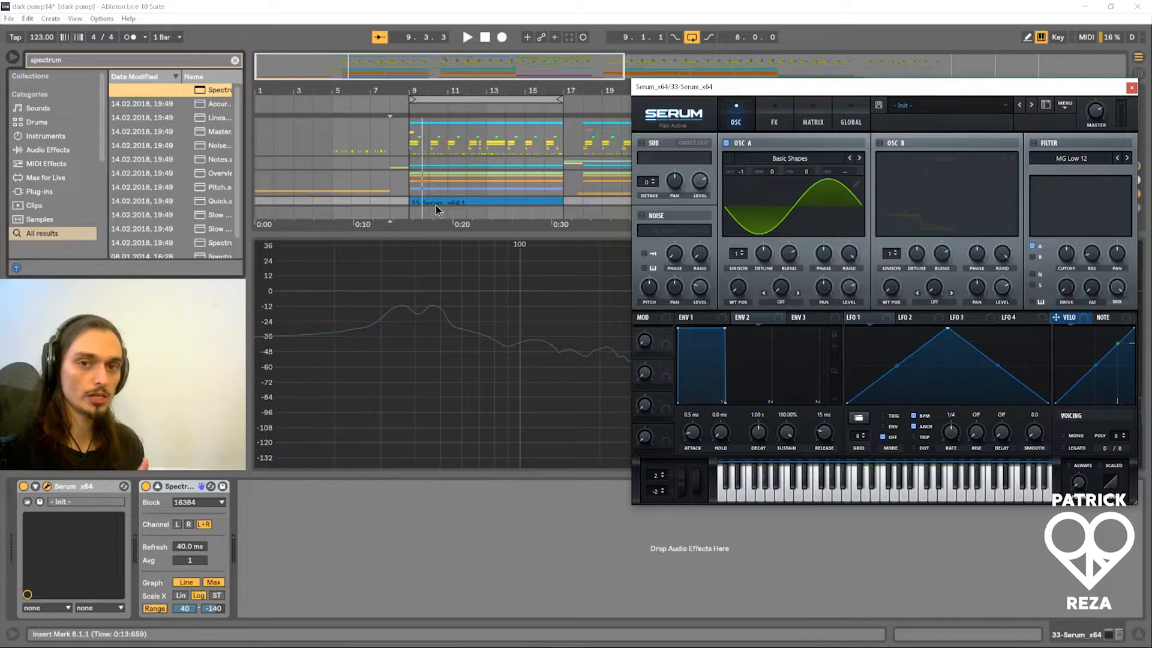
- Unfold the note editor of the Serum clip and transpose all its notes down six semitones
double_click(435, 205)
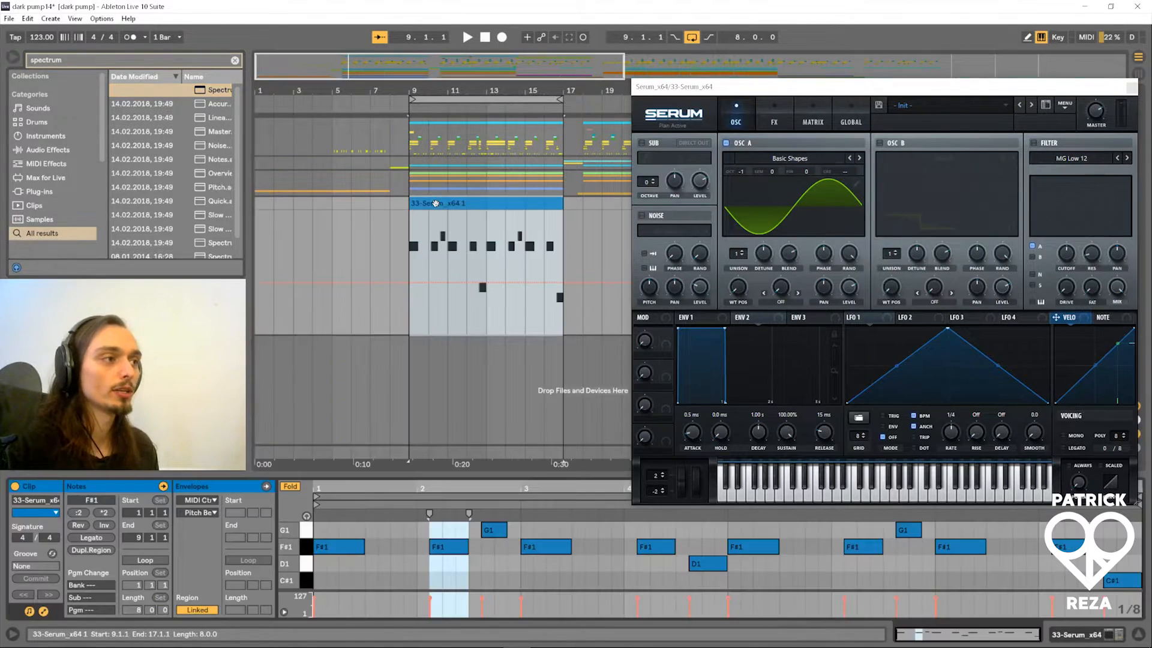
key("ctrl+a")
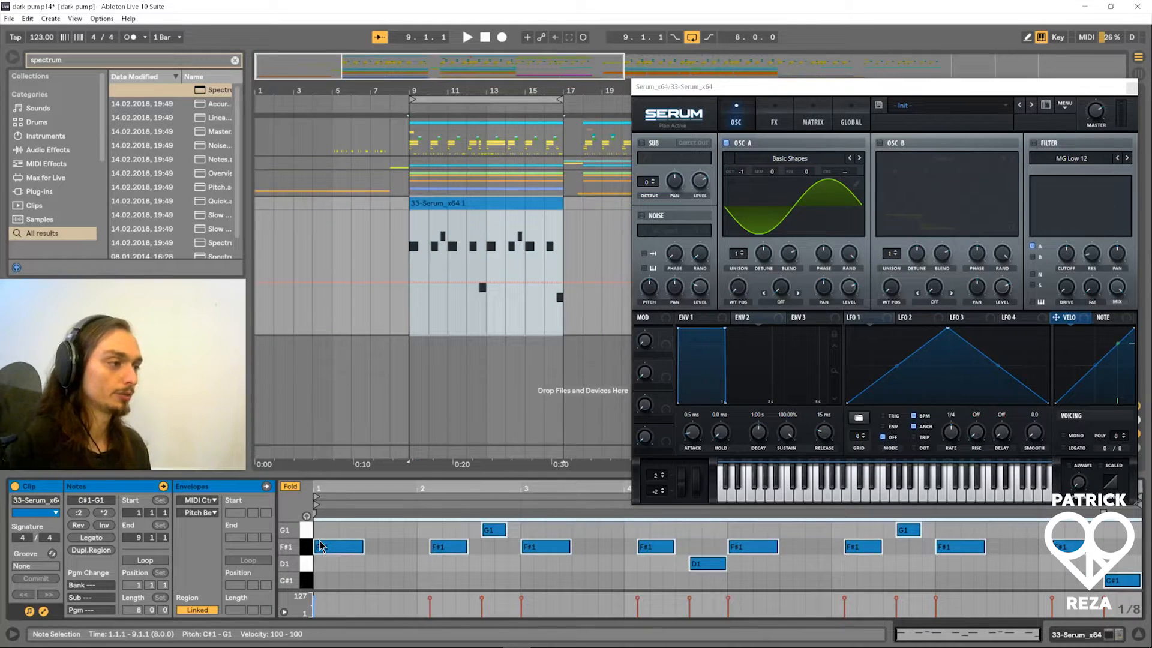
left_click(291, 486)
scroll(360, 549, "up", 4)
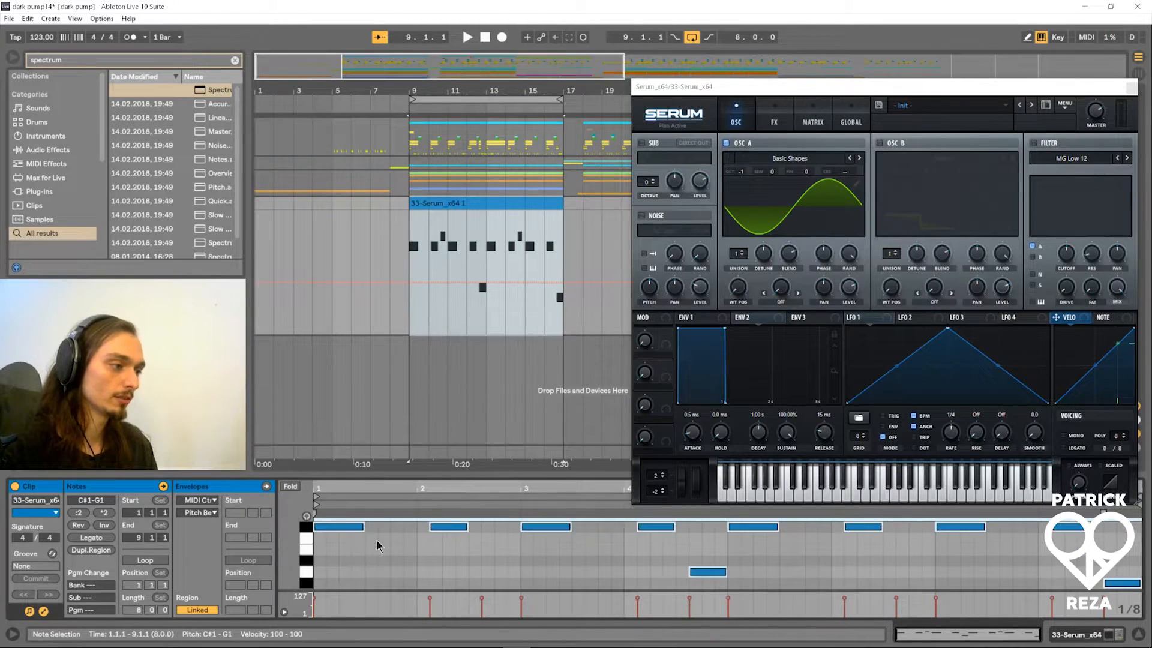
key("Down")
key("Down")
key("Down")
key("Down")
key("Down")
key("Down")
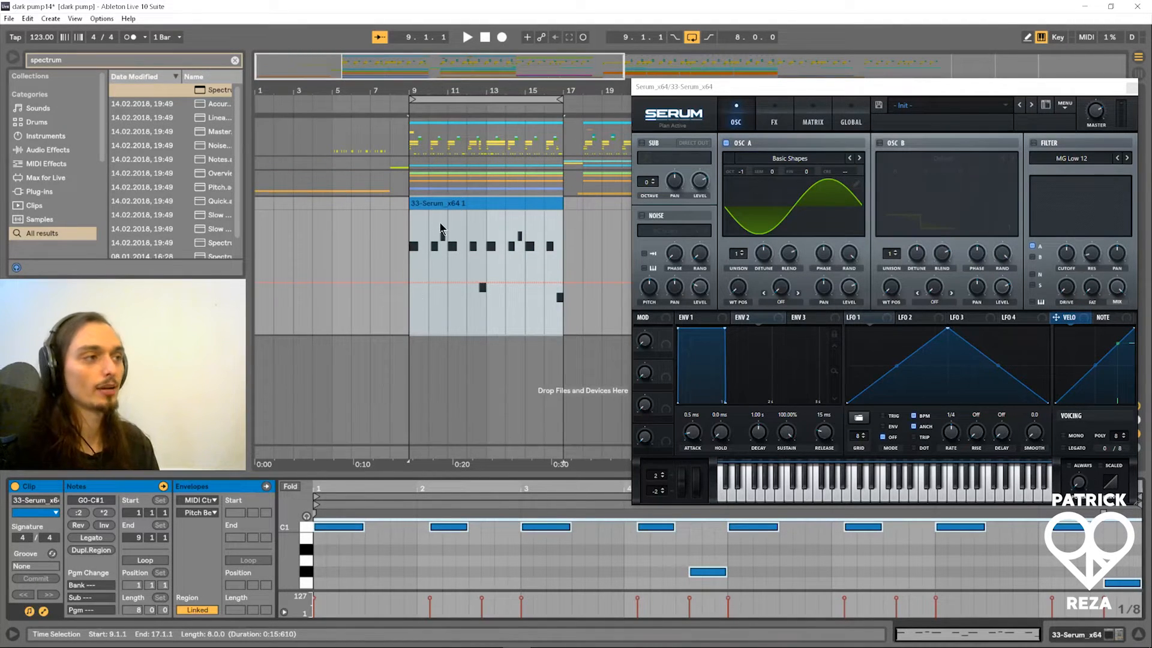
- Play the transposed bass clip and examine its fundamental frequencies in the Spectrum display
left_click_drag(736, 96, 539, 92)
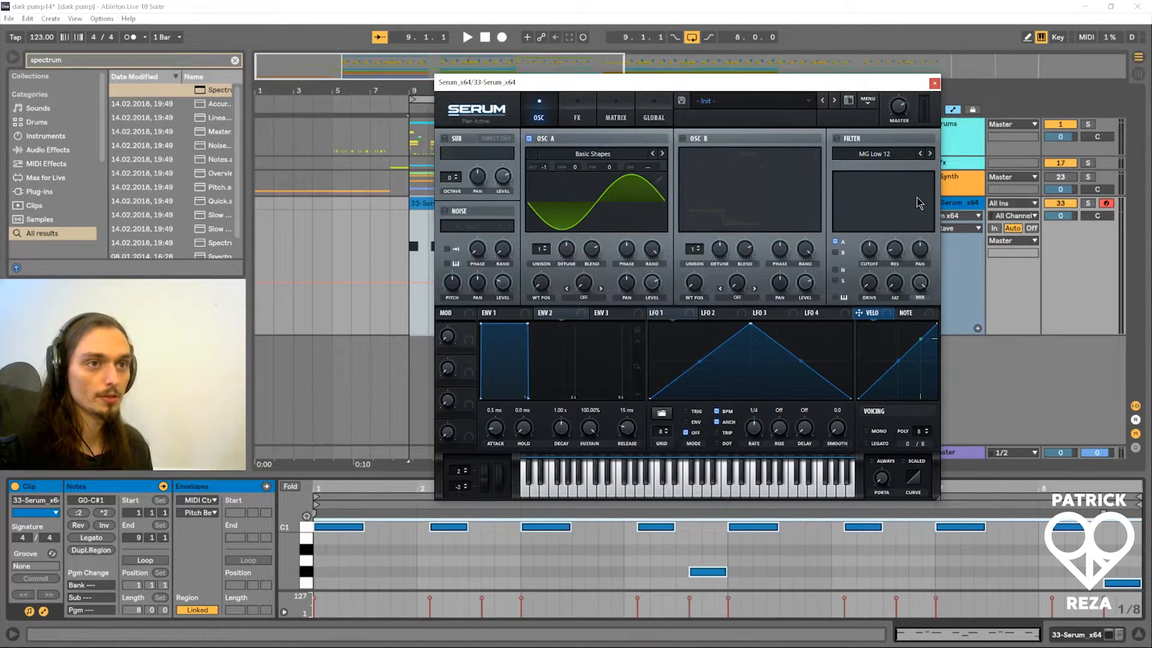
key("shift+Tab")
left_click_drag(807, 78, 987, 85)
key("space")
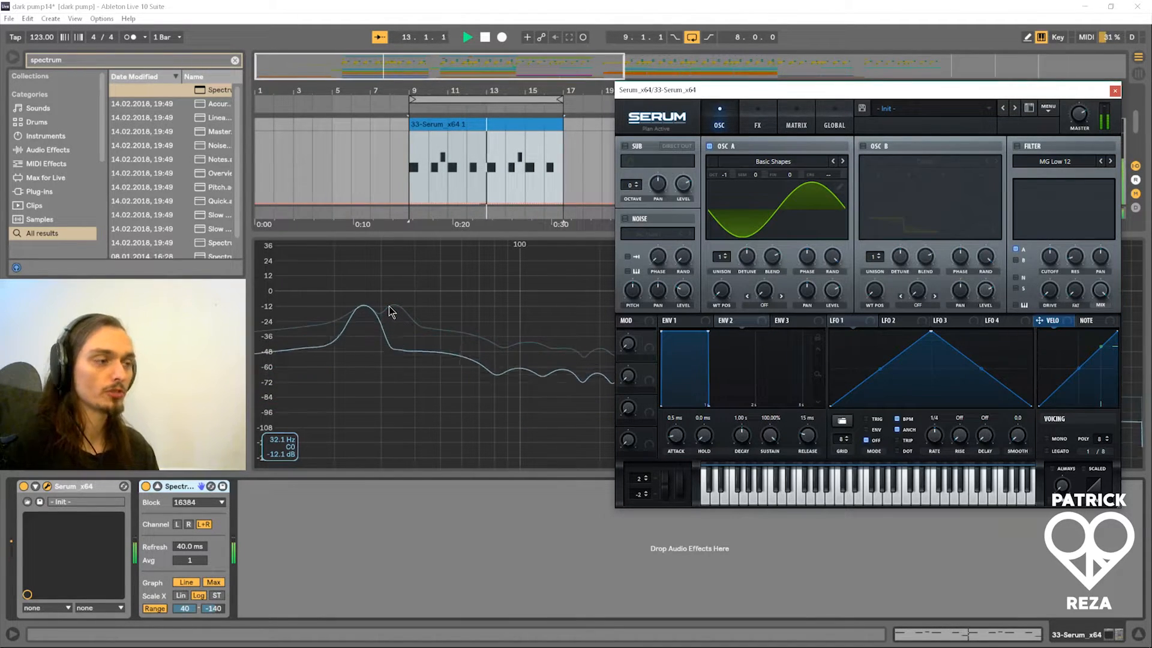
key("space")
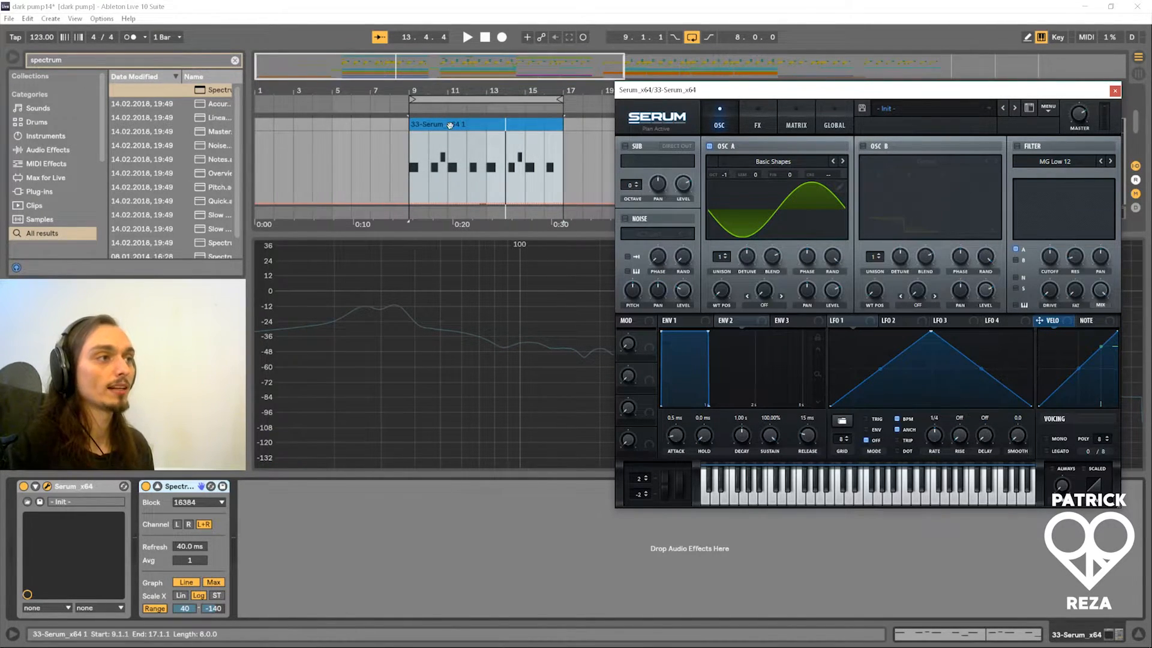
- Transpose all notes of the Serum clip up six semitones to the range C#1 to G1
double_click(441, 153)
scroll(373, 563, "up", 3)
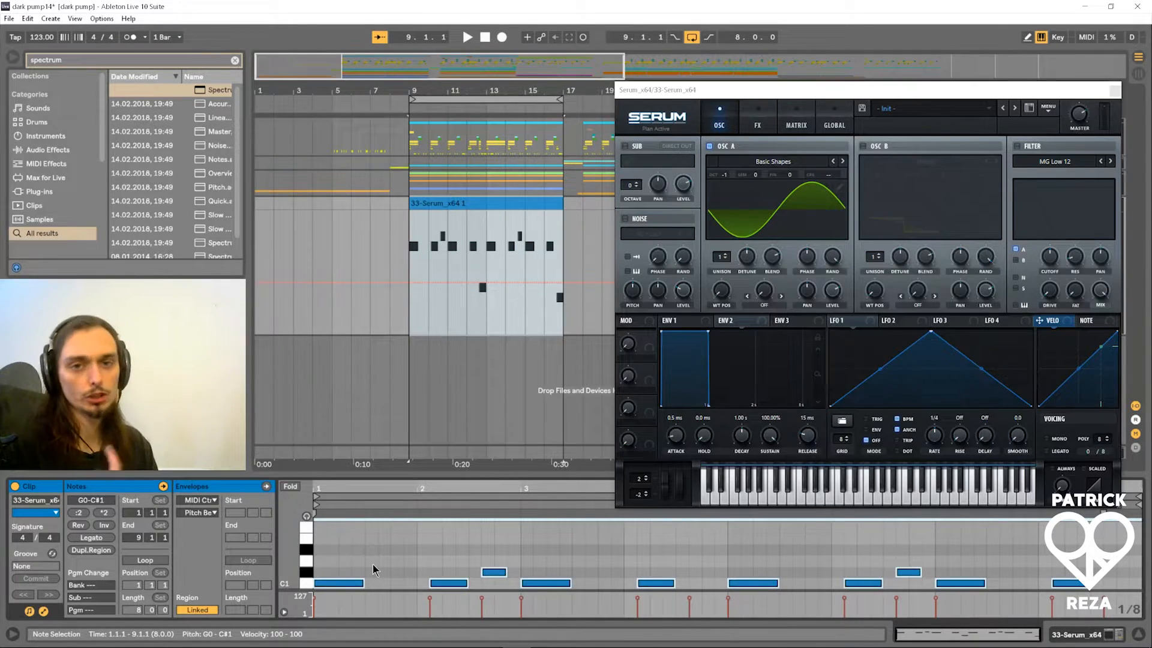
key("Up")
key("Up")
key("Up")
key("Up")
key("Up")
key("Up")
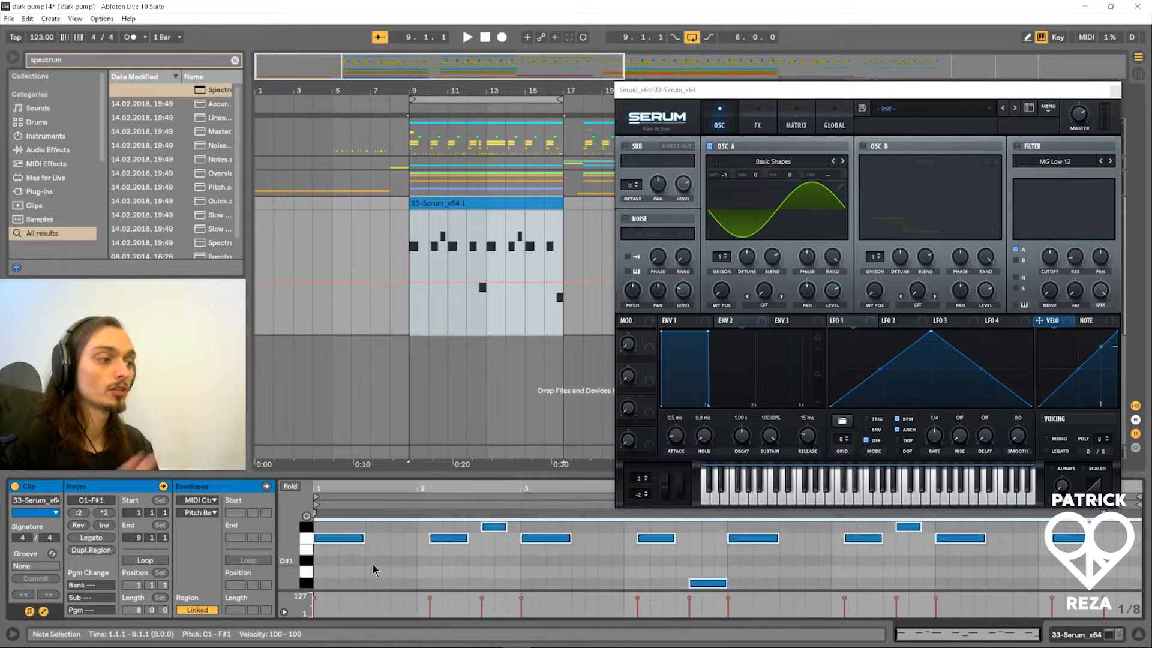
key("Up")
key("Down")
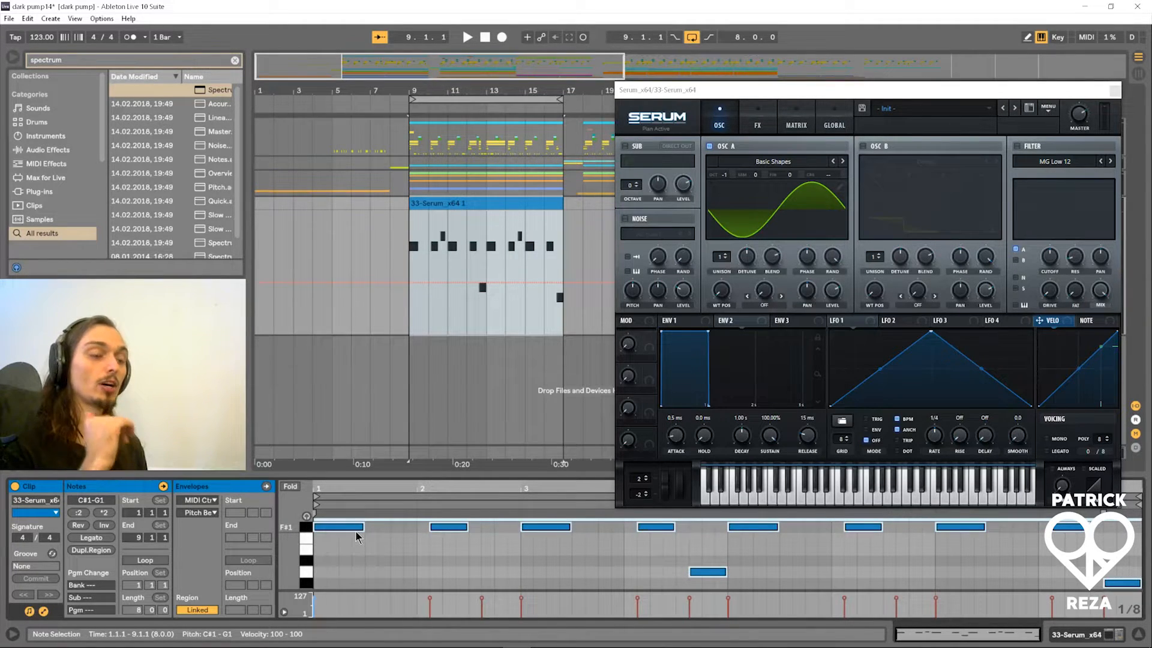
- Transpose the bass notes up one semitone, play them briefly, and return them to C#1 to G1
key("Up")
key("space")
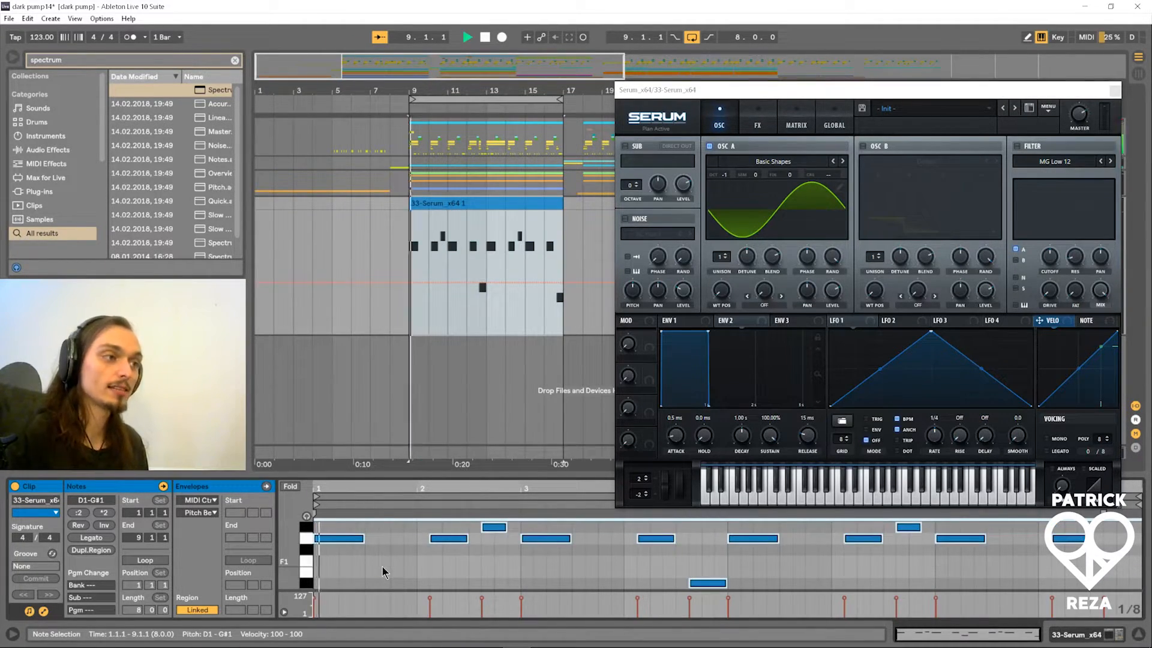
key("space")
key("Down")
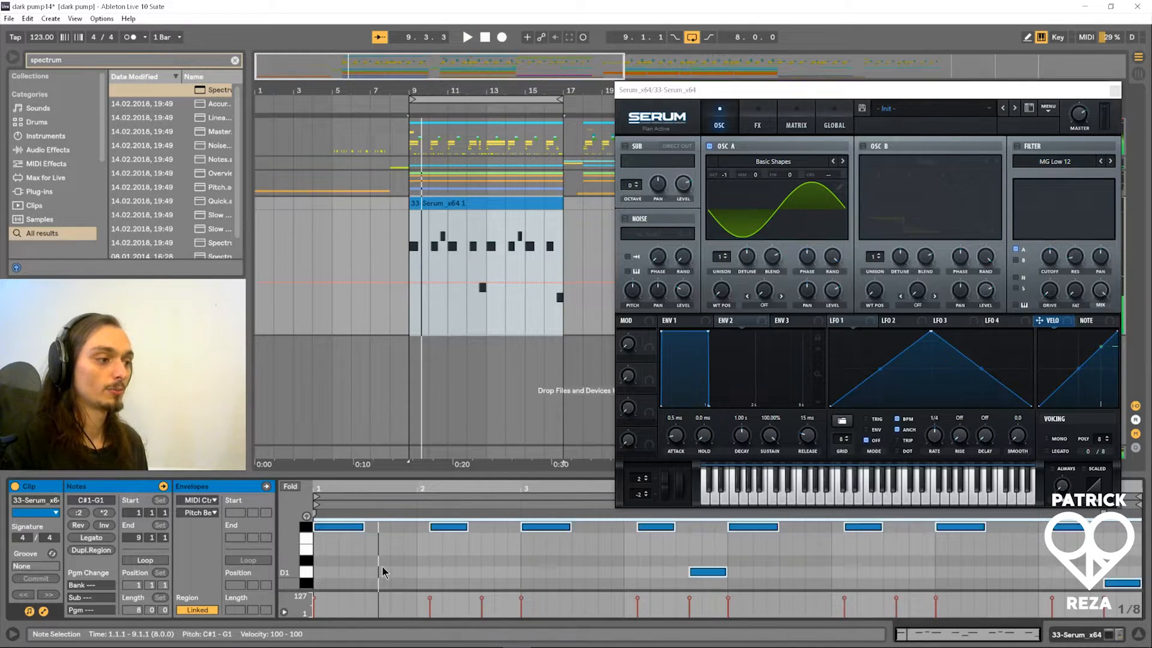
- Play the clip at C#1 to G1, audition it one semitone lower, and restore the pitch
key("space")
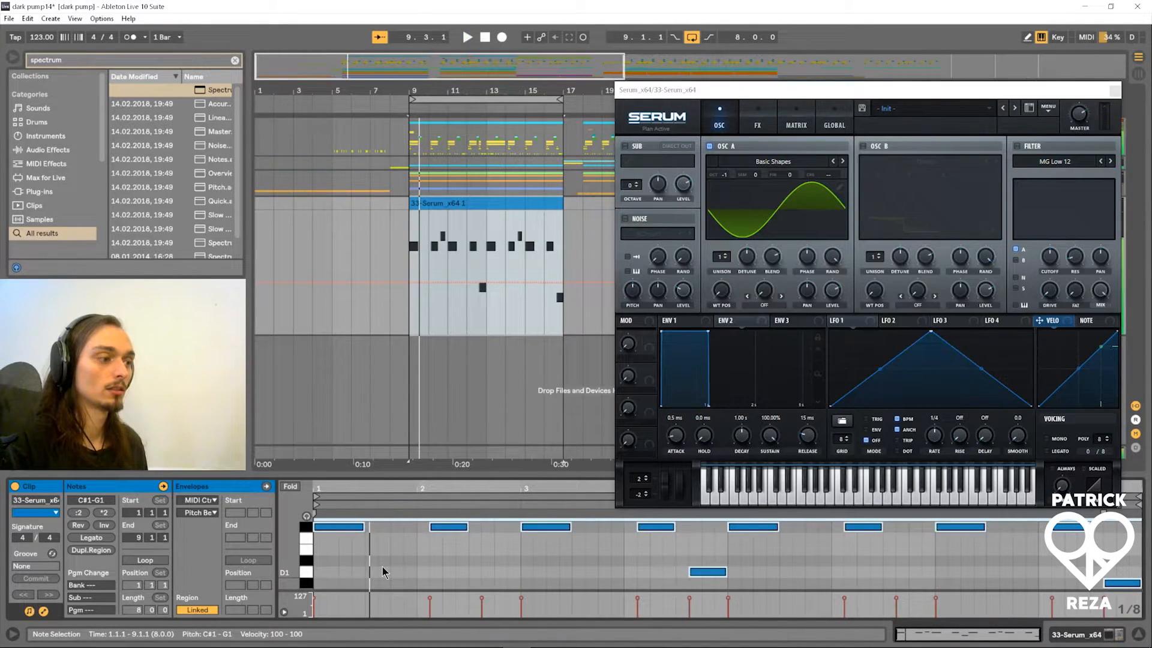
key("space")
key("Down")
key("space")
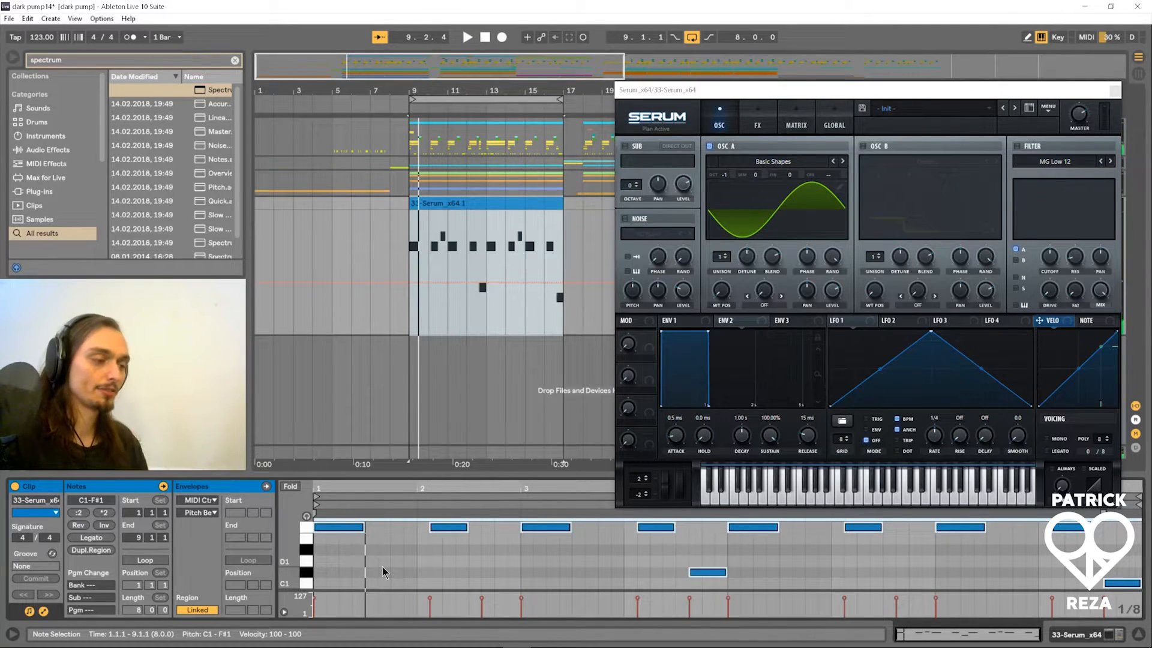
key("Up")
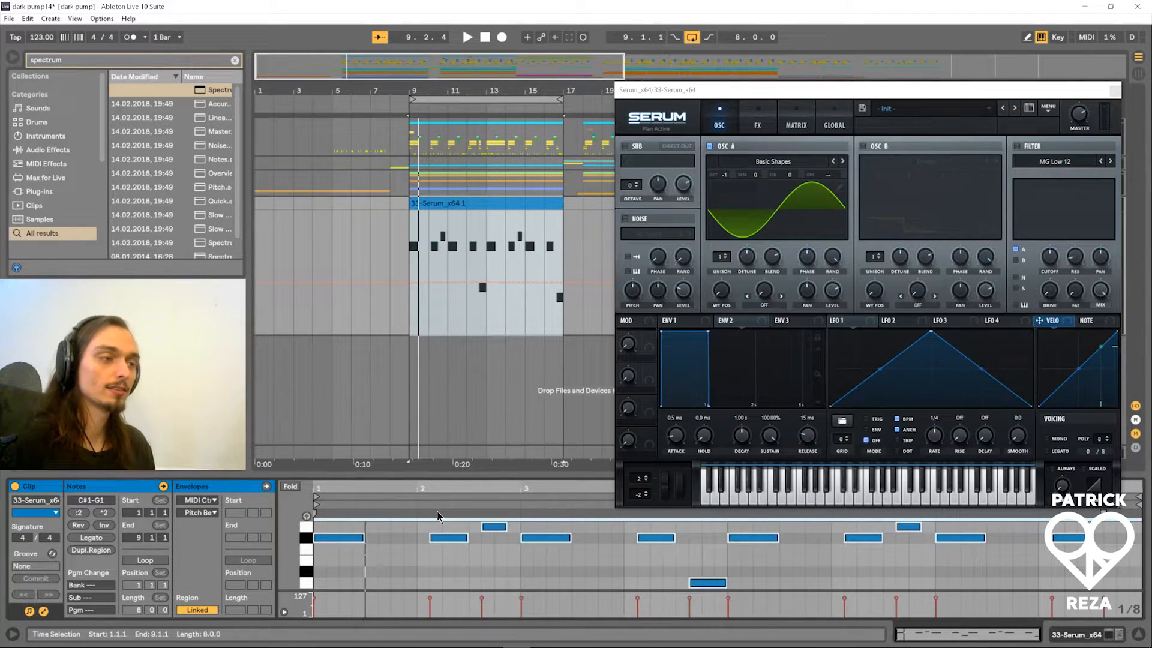
- Play the bass clip from its start at bar 9 with the notes at C#1 to G1
key("space")
key("space")
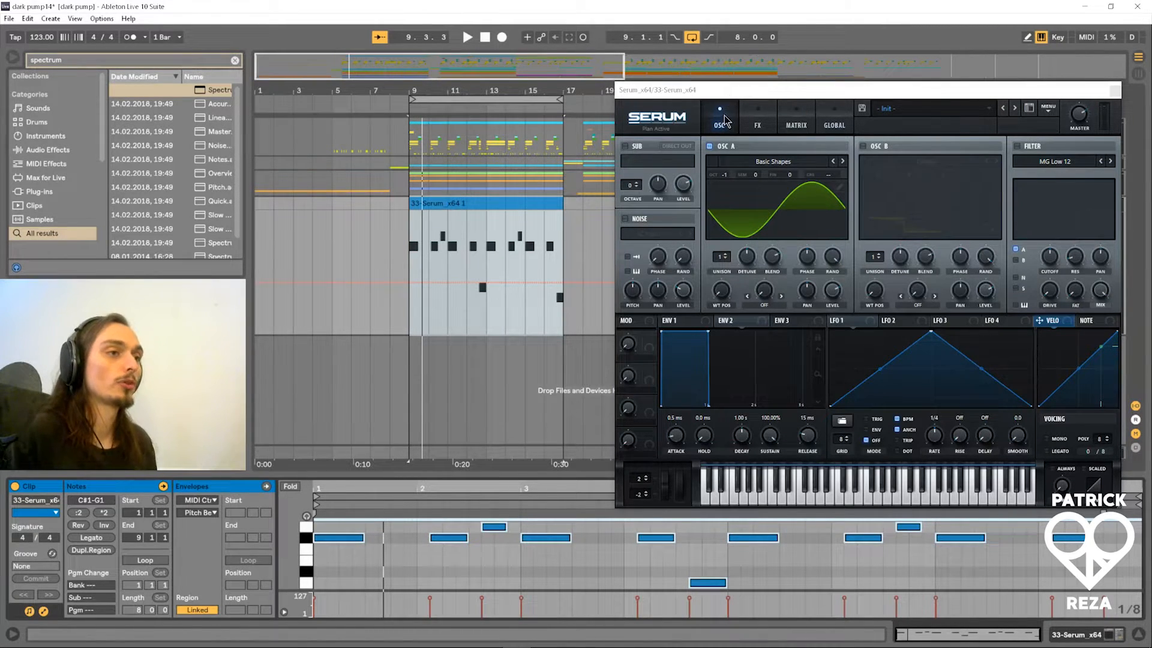
left_click_drag(807, 90, 791, 83)
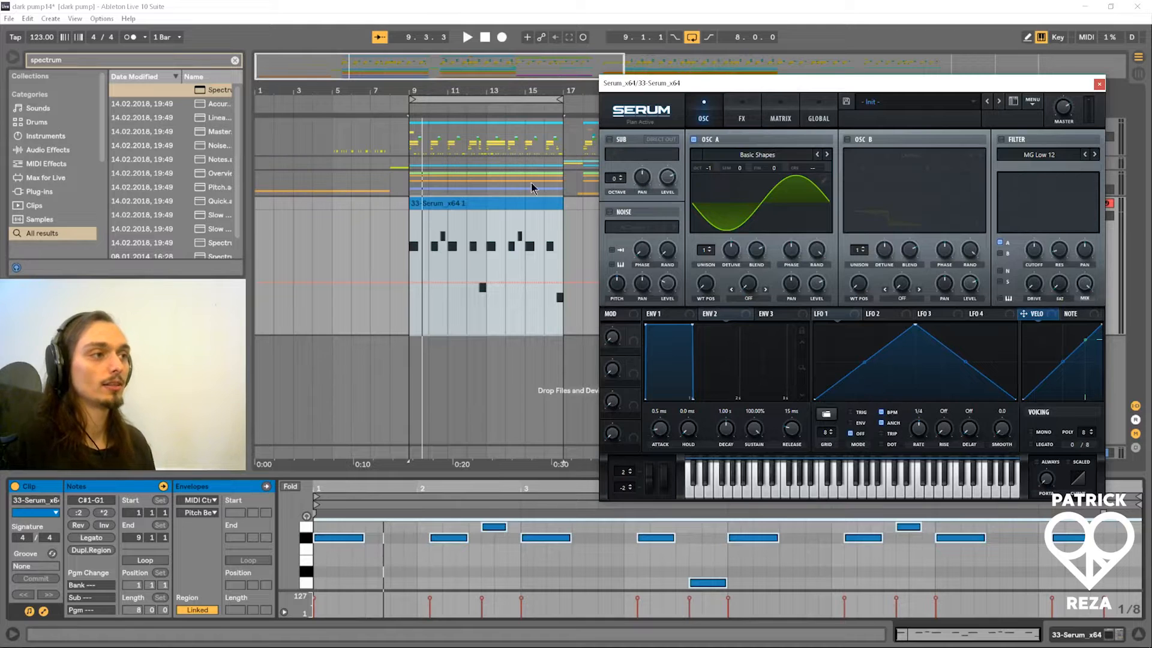
left_click(410, 203)
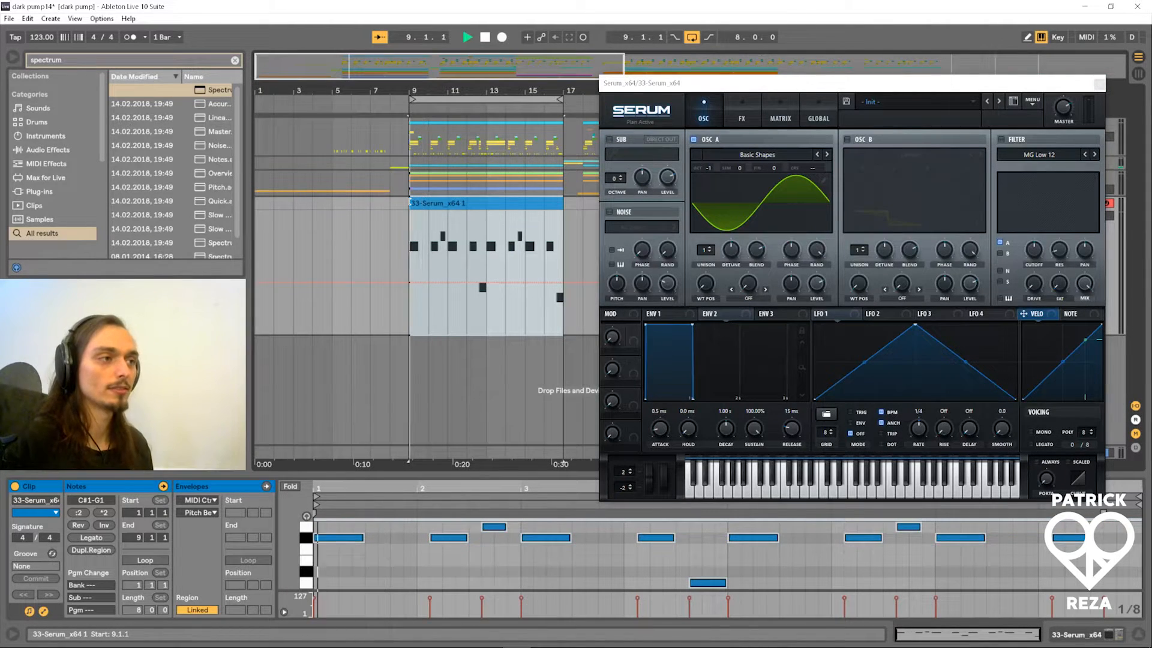
- Stop playback, assign Envelope 2 to oscillator A's coarse pitch, and briefly play the clip to hear the modulation
key("space")
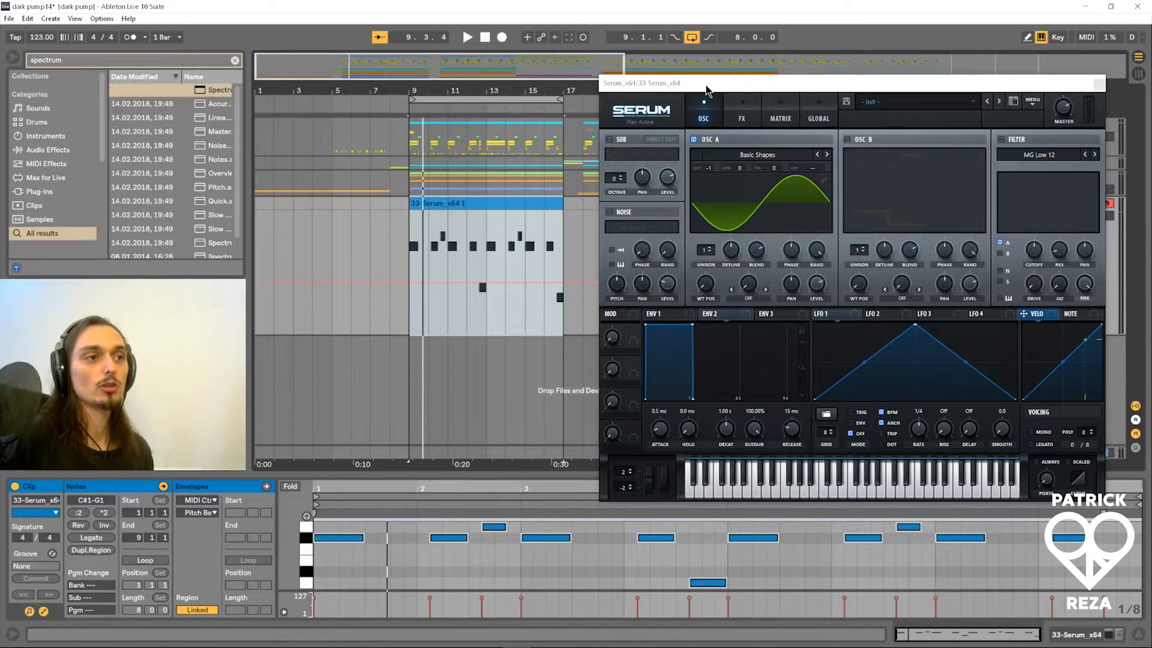
left_click(722, 313)
left_click(666, 312)
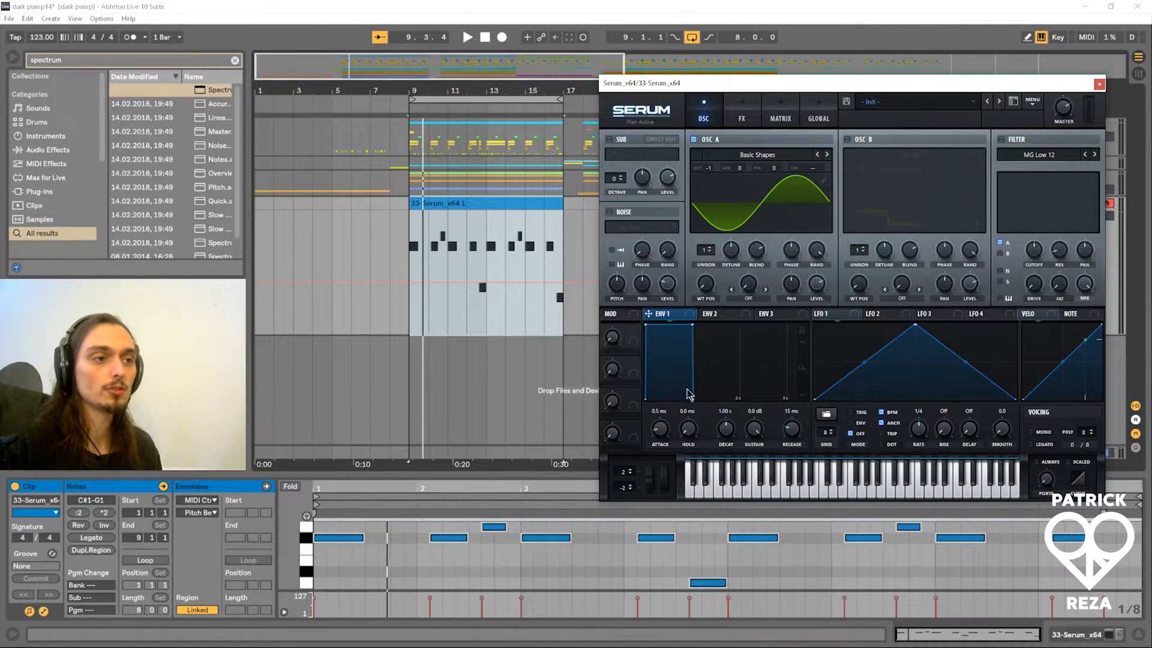
left_click(720, 318)
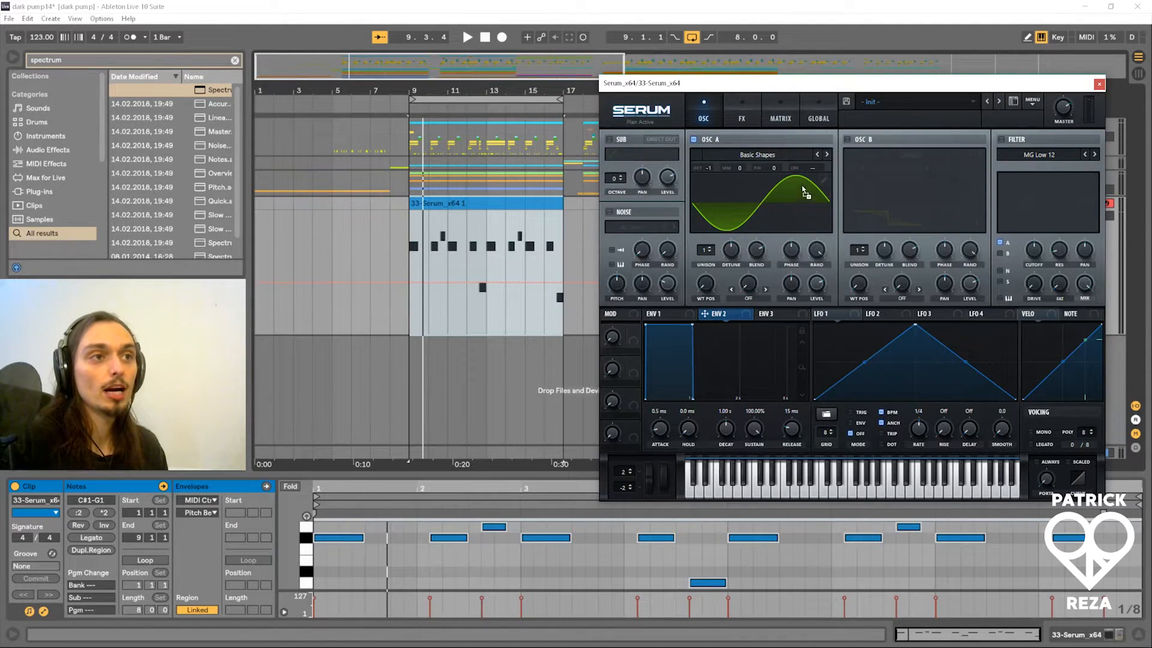
left_click_drag(813, 172, 811, 174)
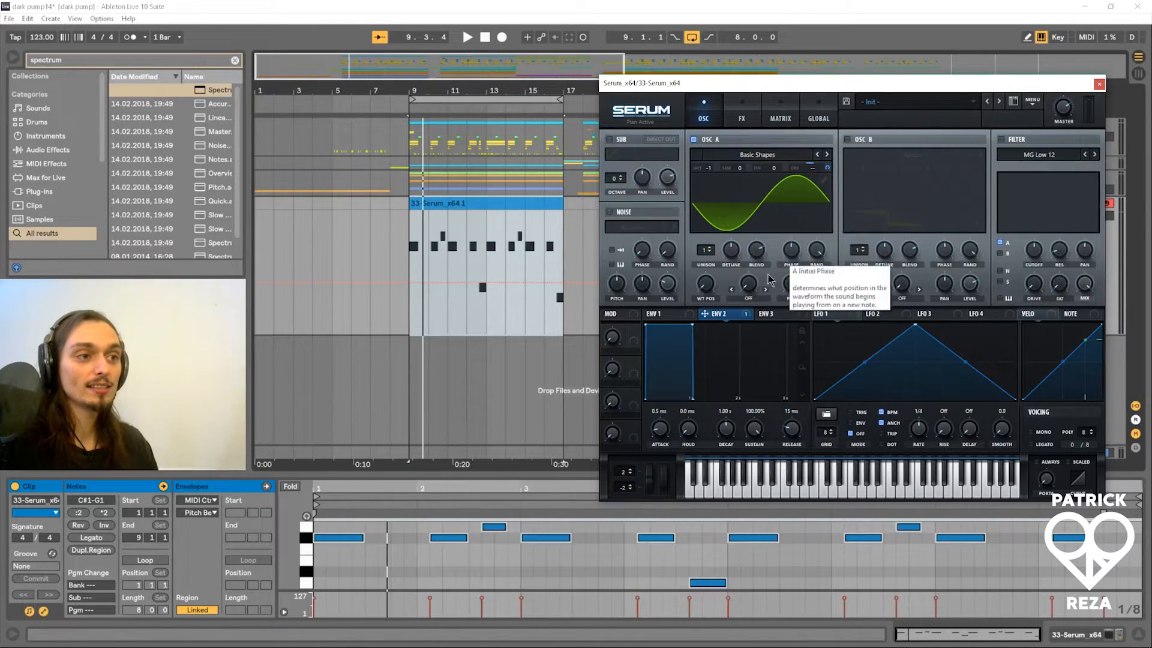
key("space")
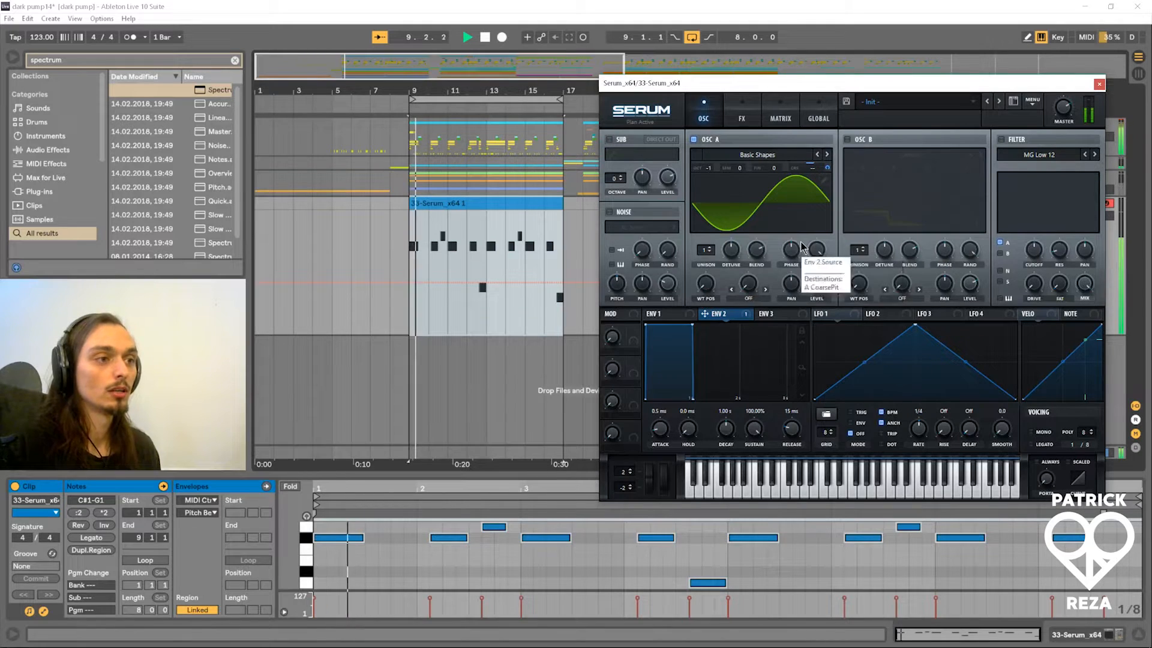
key("space")
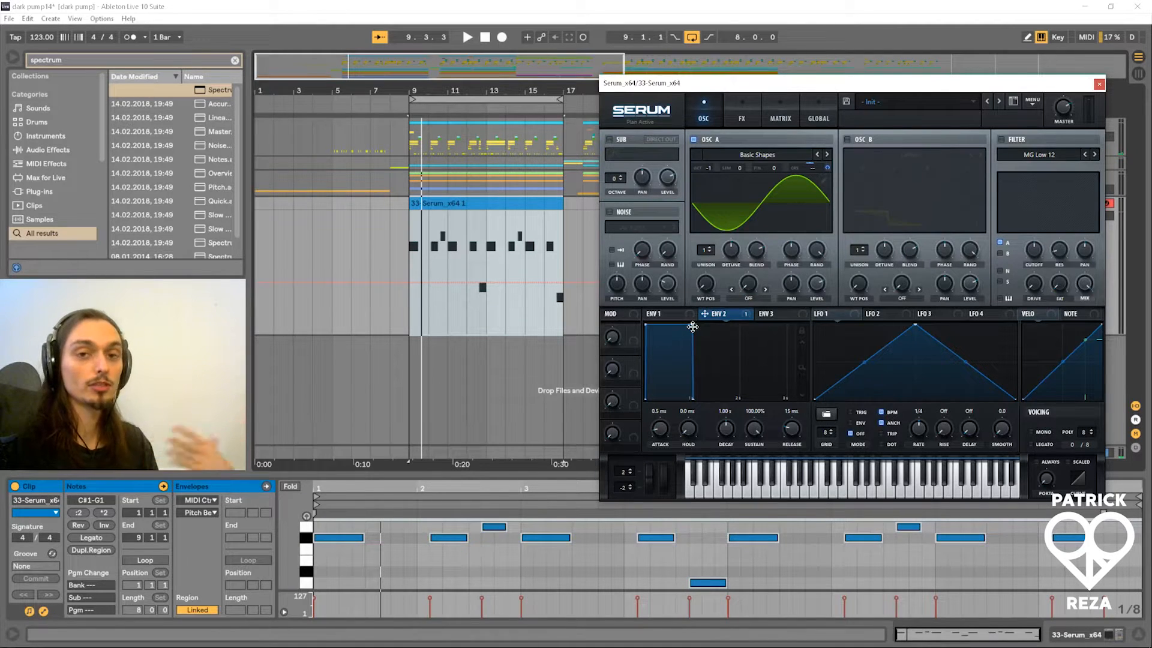
- Set Envelope 2's sustain to 0% with a decay of 1.02 s, and audition the resulting pitch drop
left_click_drag(693, 326, 693, 409)
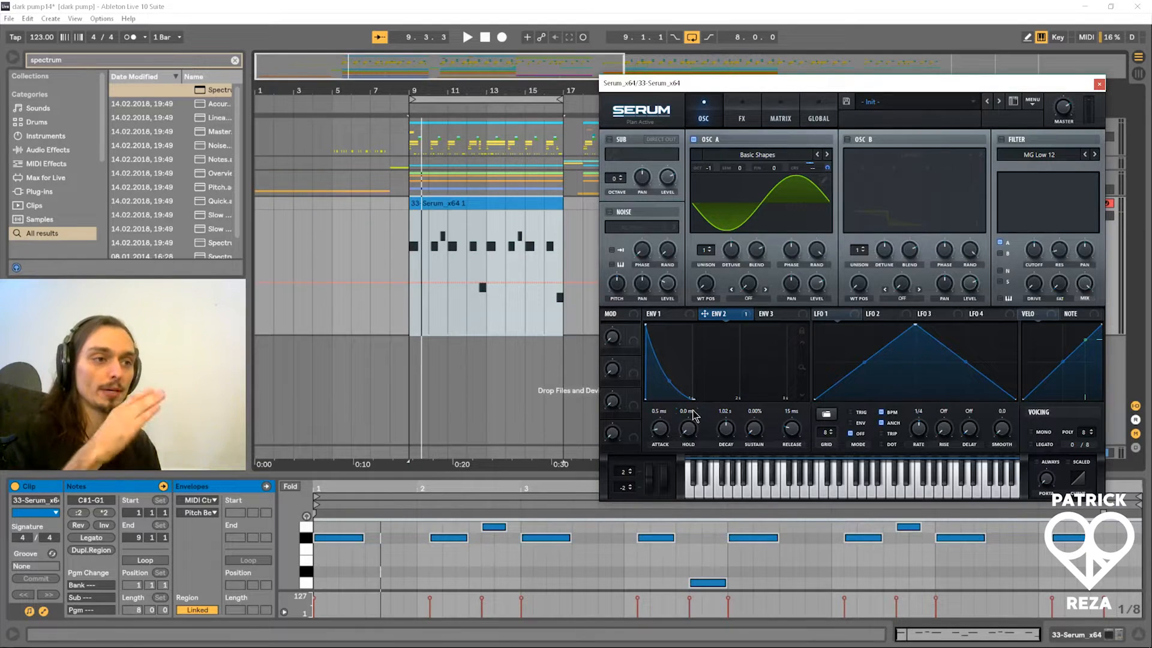
key("space")
key("space")
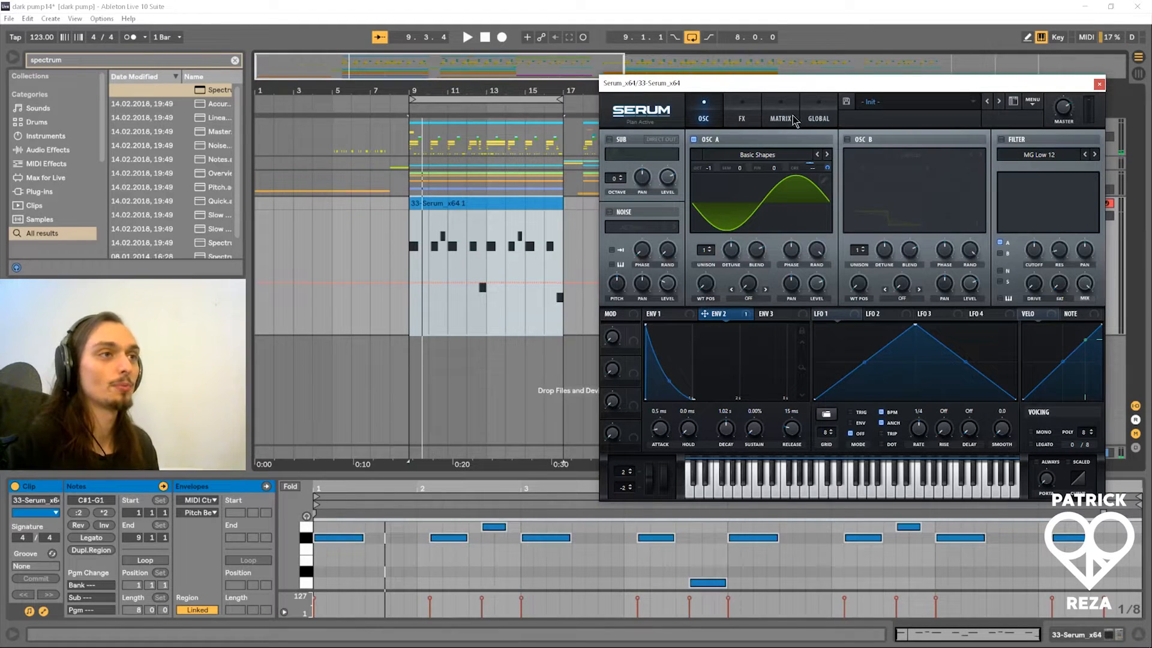
- Bring the Serum track's spectrum display into view beside the Serum window and play the bass clip
left_click_drag(757, 84, 571, 85)
left_click(940, 198)
left_click_drag(710, 85, 934, 87)
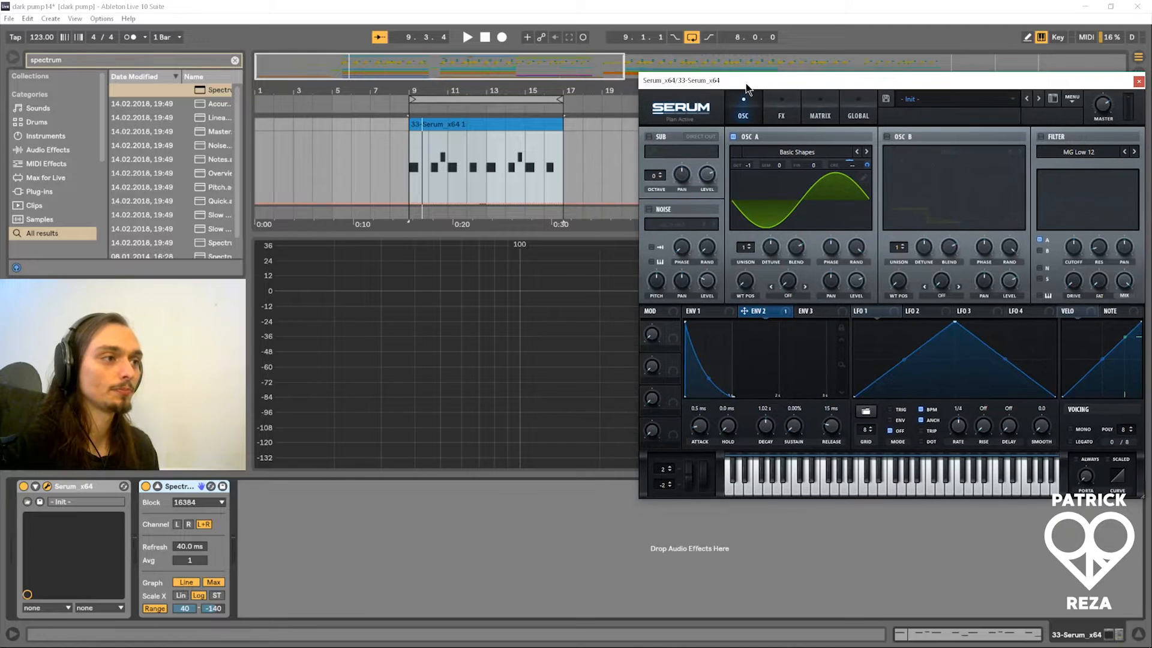
key("space")
key("space")
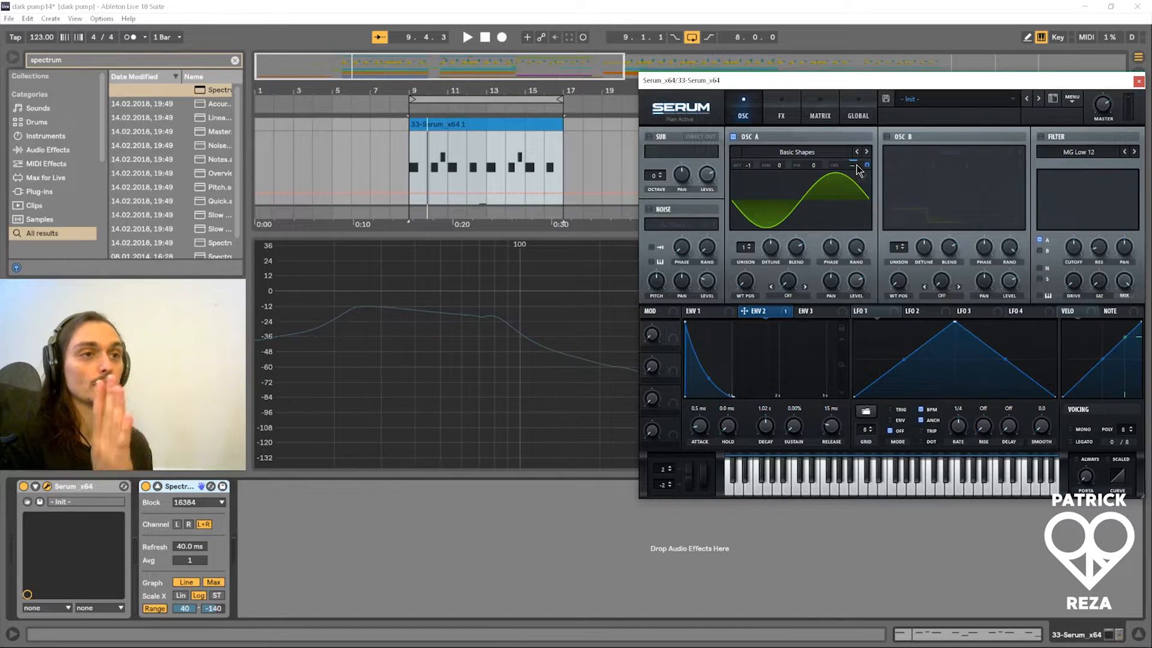
- Open Serum's modulation matrix and inspect the source and destination of the Env 2 to A CoarsePit routing
left_click(821, 116)
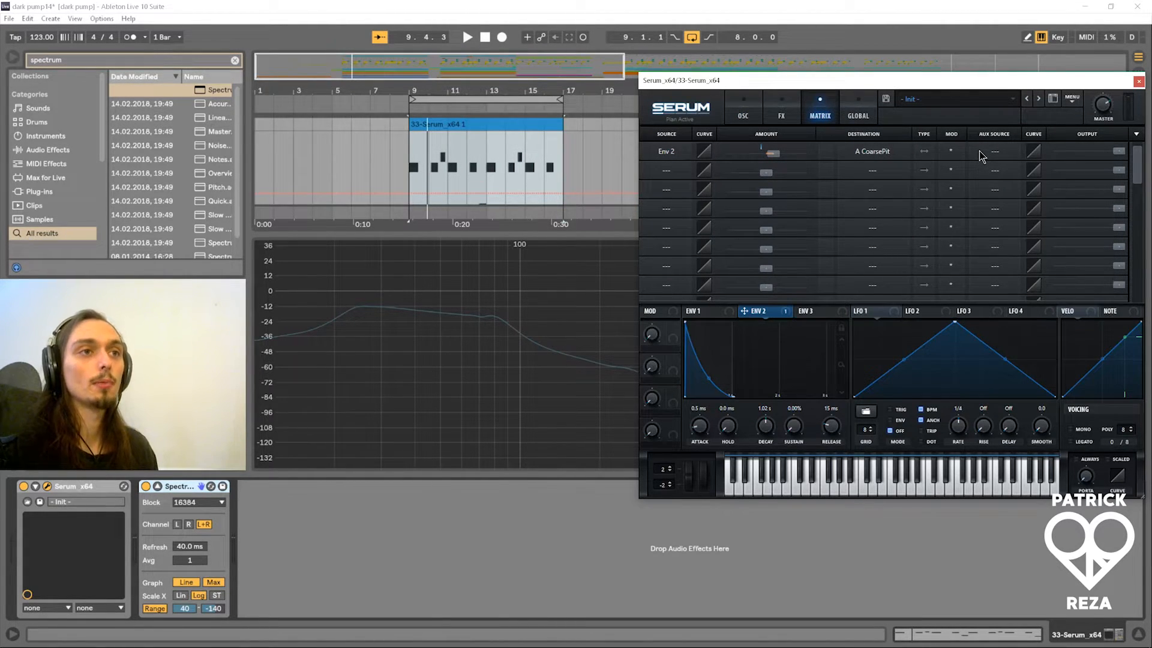
left_click(672, 151)
left_click(672, 150)
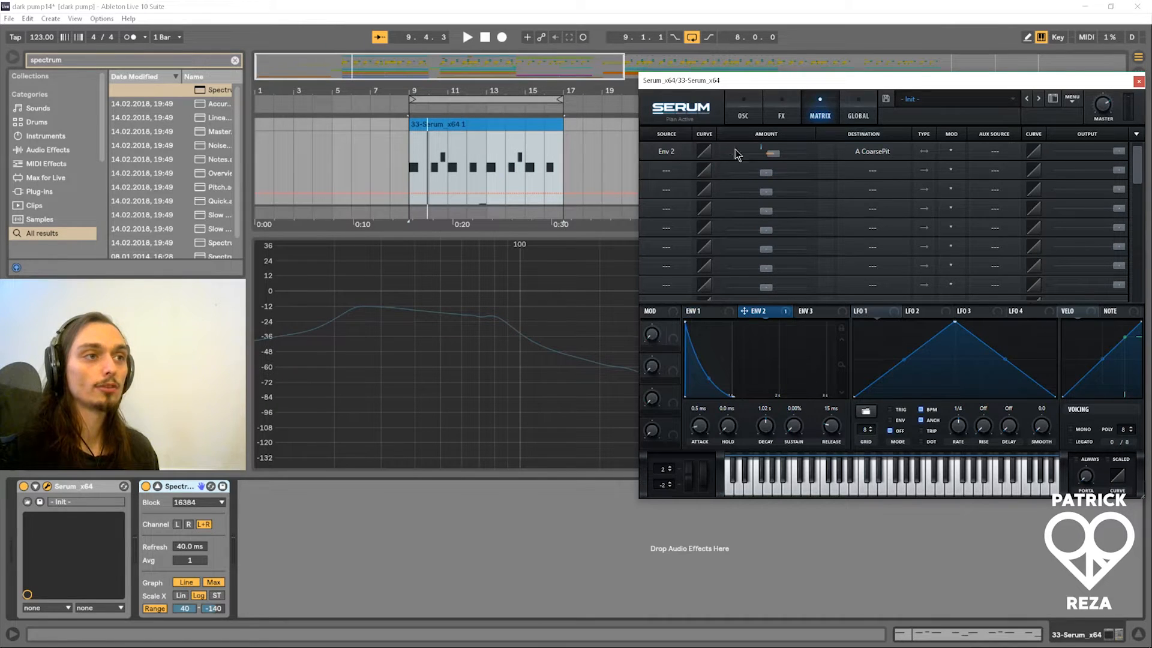
left_click(871, 151)
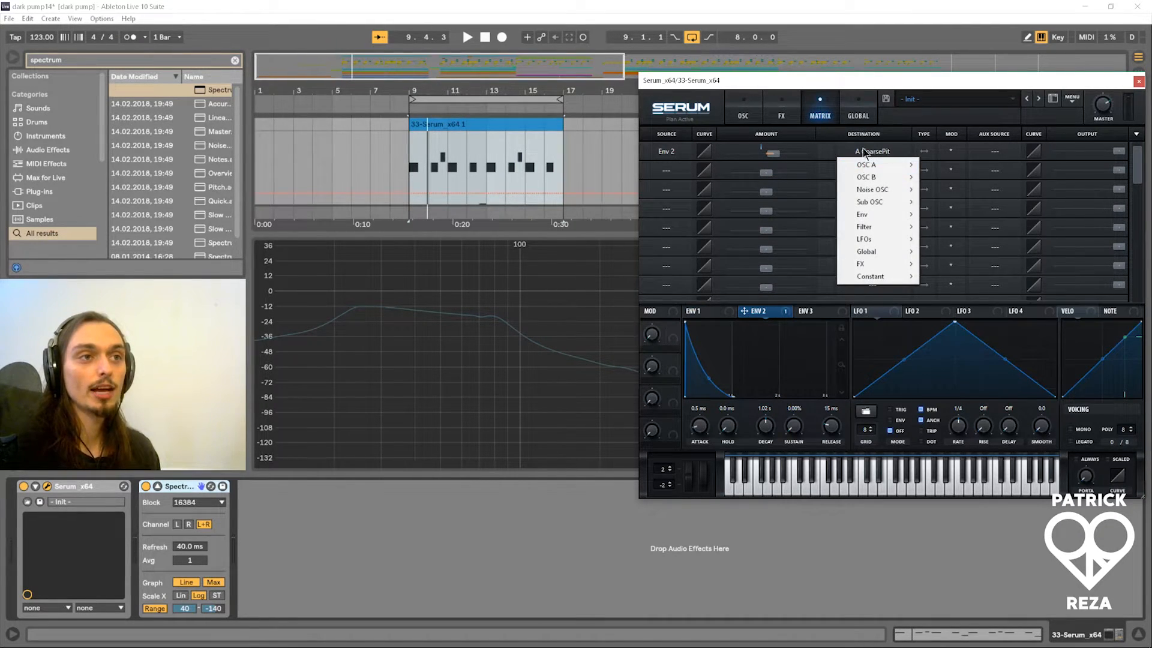
left_click(784, 134)
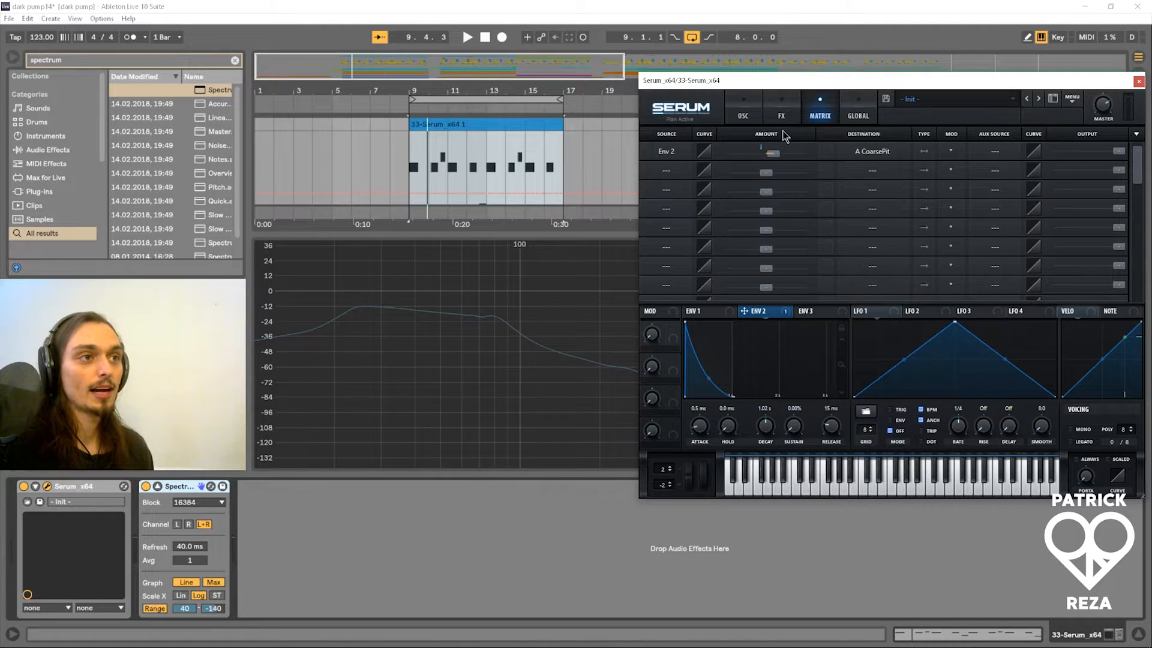
- Play the bass clip several times and check the frequency of its peak in the spectrum analyzer
key("space")
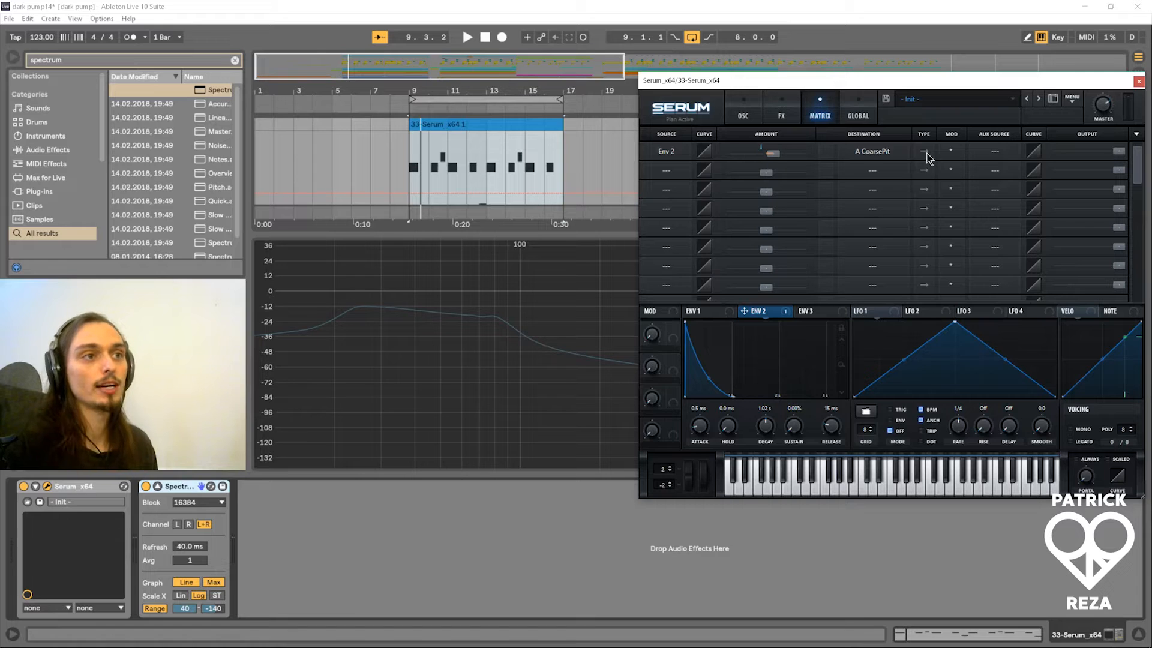
key("space")
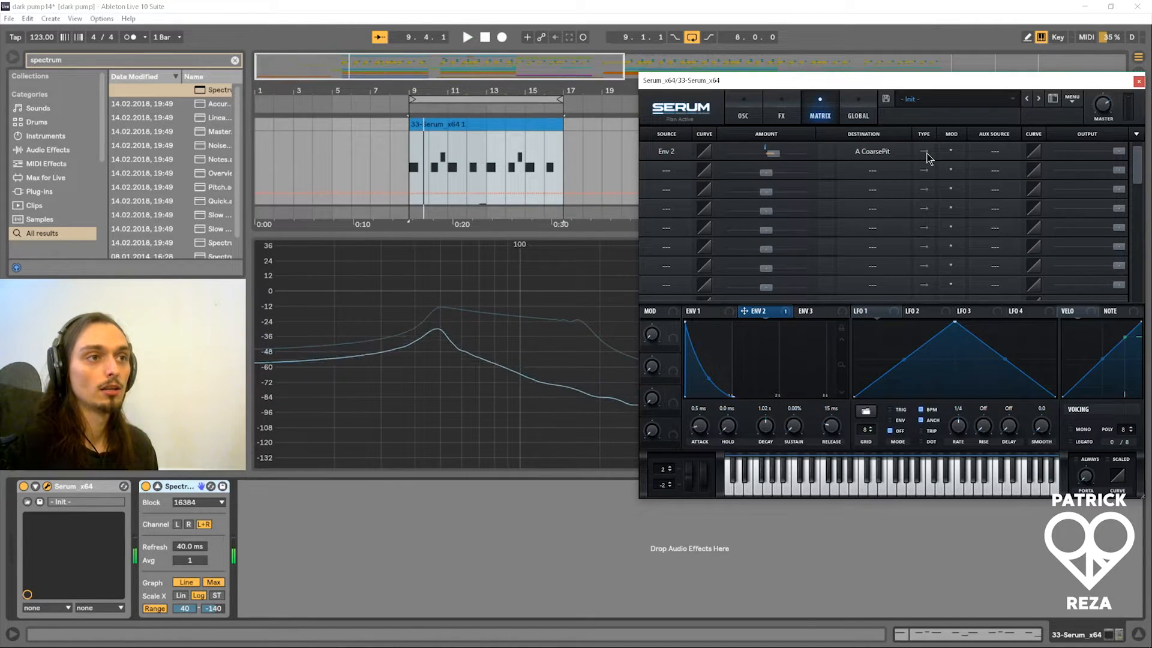
mouse_move(441, 310)
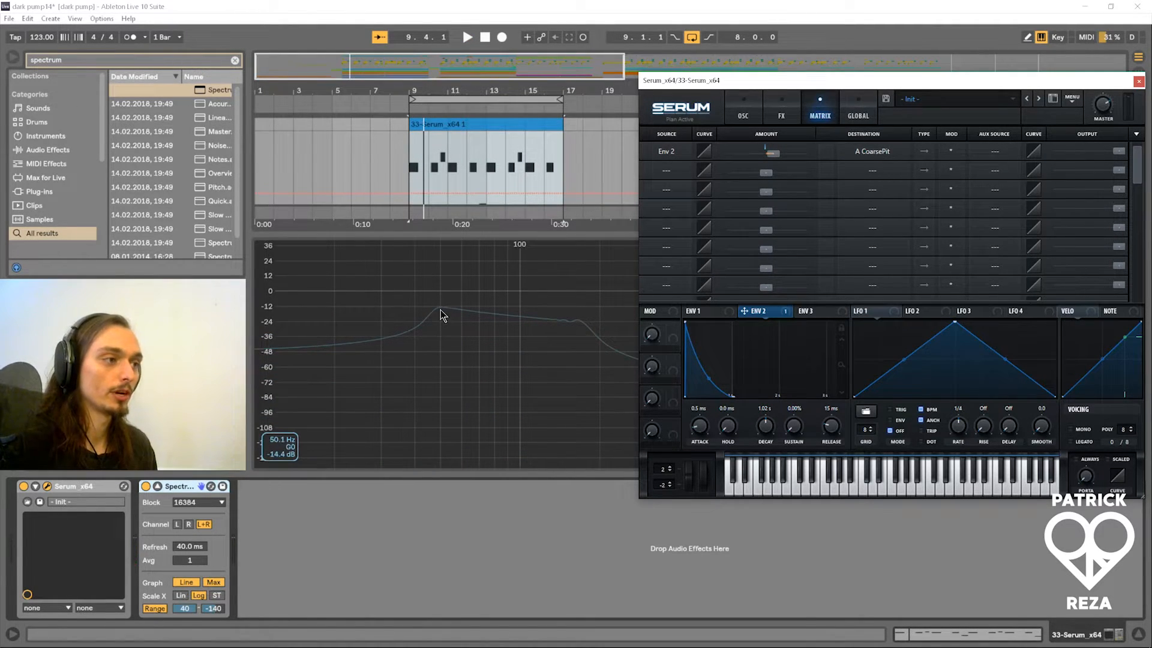
key("space")
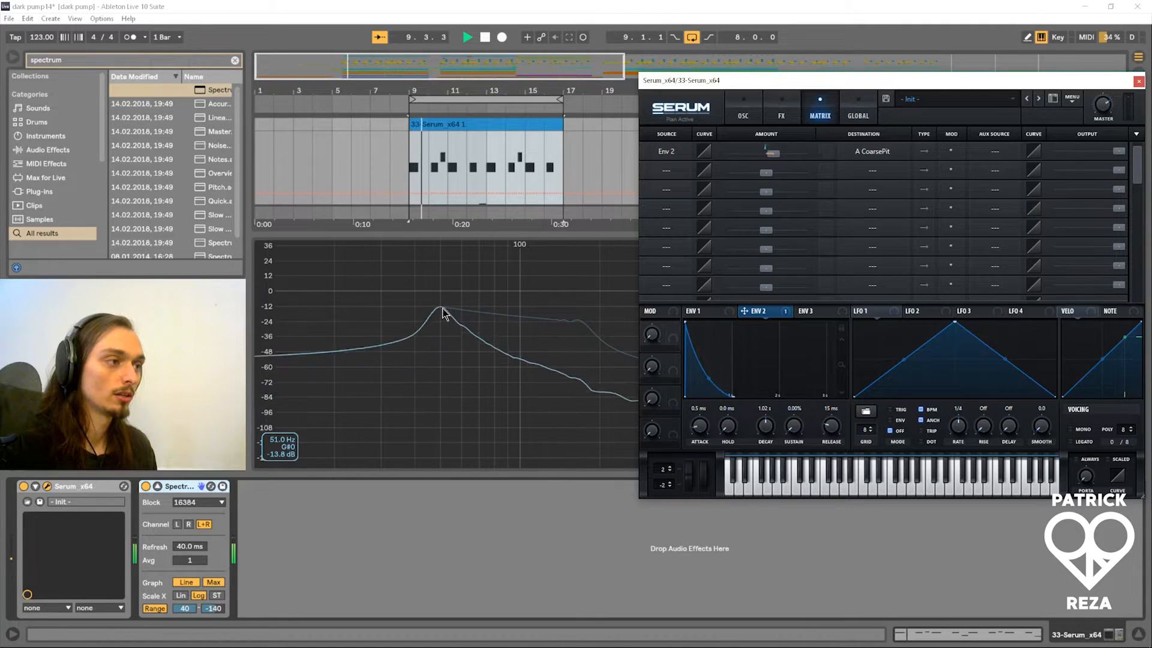
key("space")
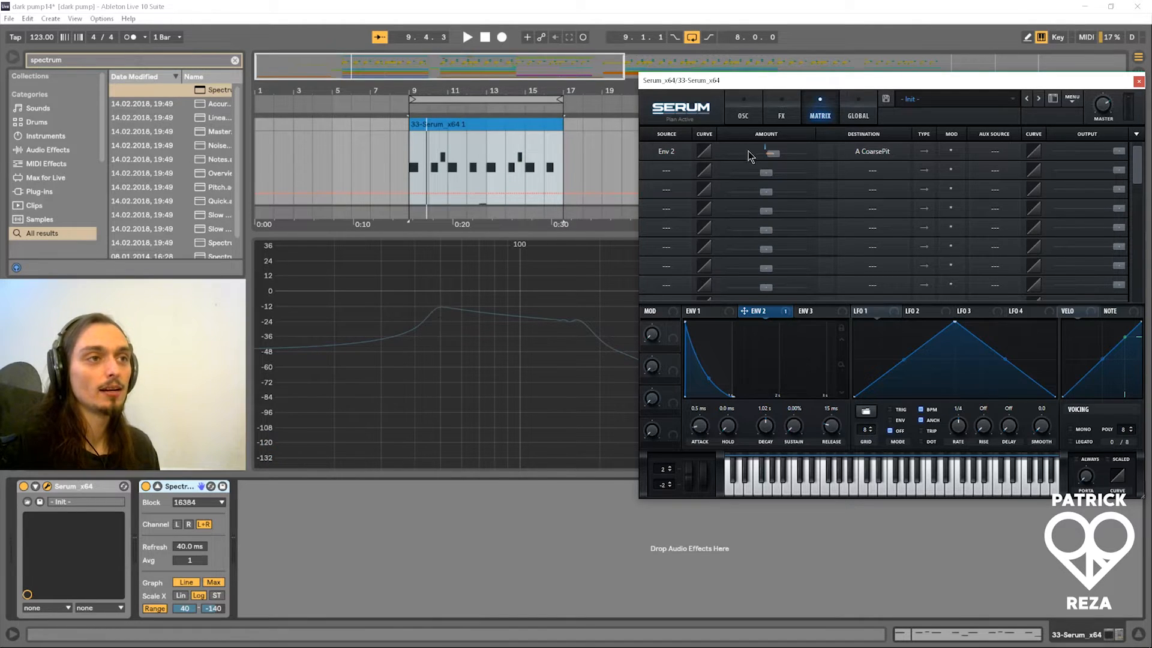
- Try larger Env 2 amounts on A CoarsePit, including 27, and reduce the modulation to a small positive amount while auditioning
left_click_drag(779, 154, 826, 150)
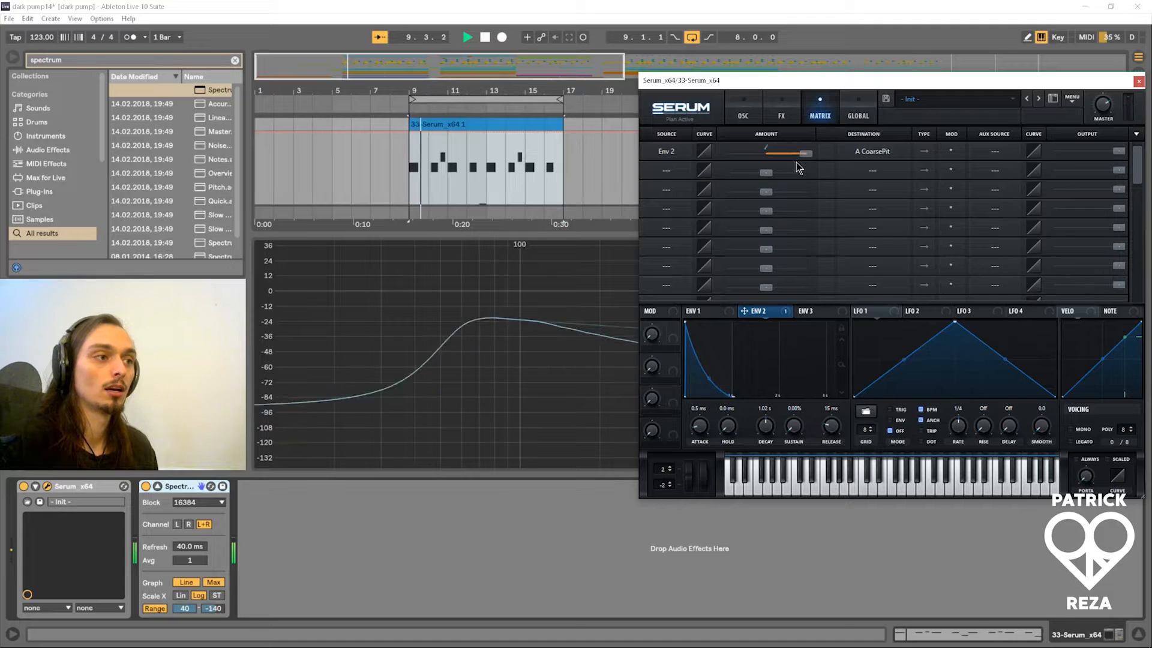
left_click_drag(809, 155, 780, 167)
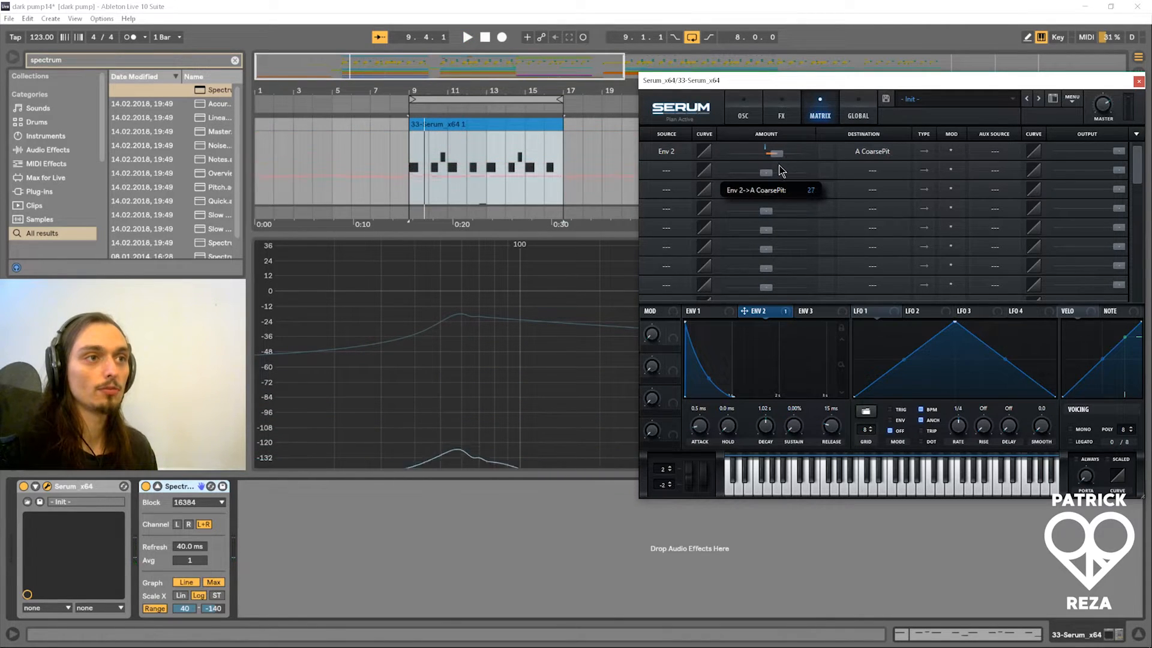
key("space")
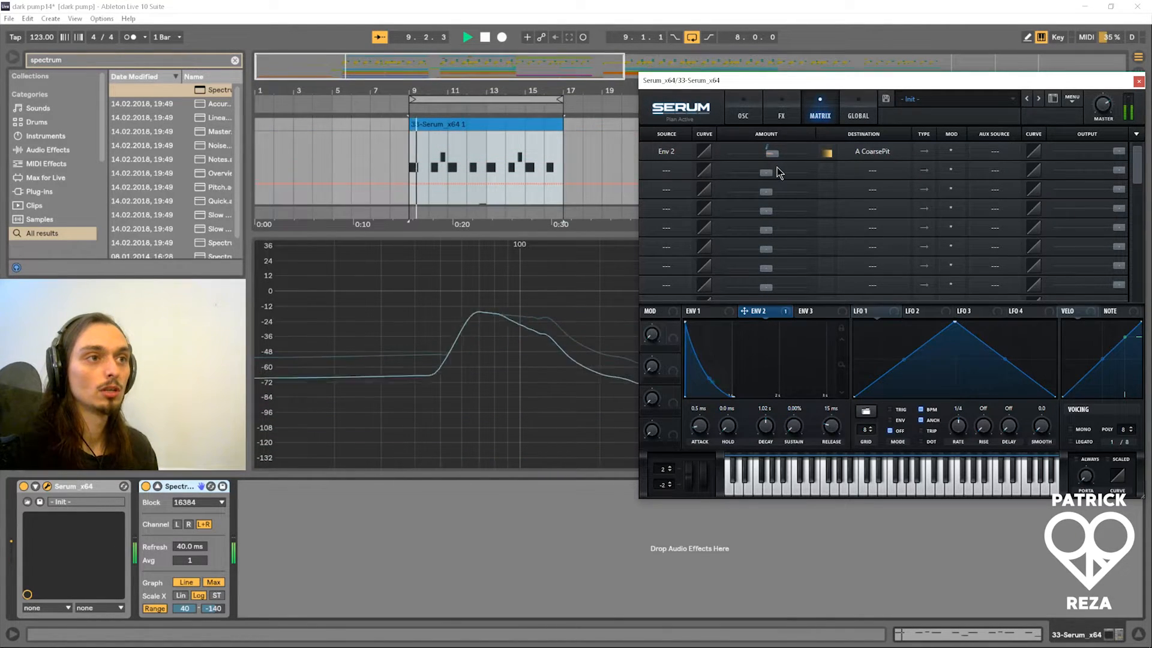
left_click_drag(779, 158, 770, 157)
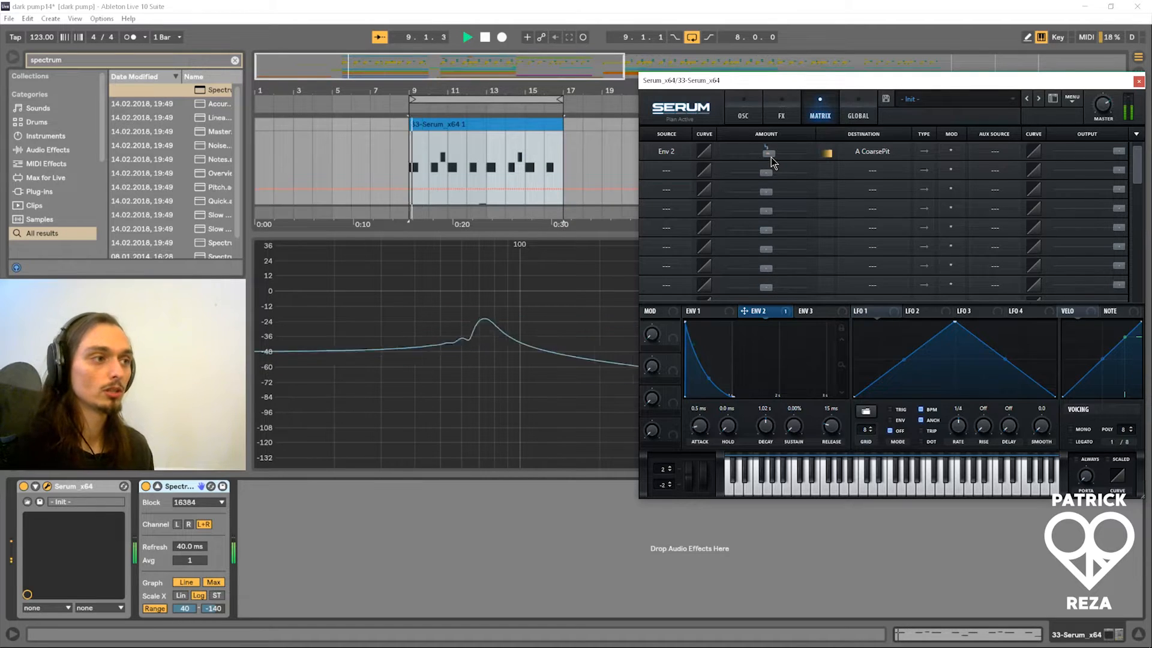
left_click_drag(772, 157, 773, 160)
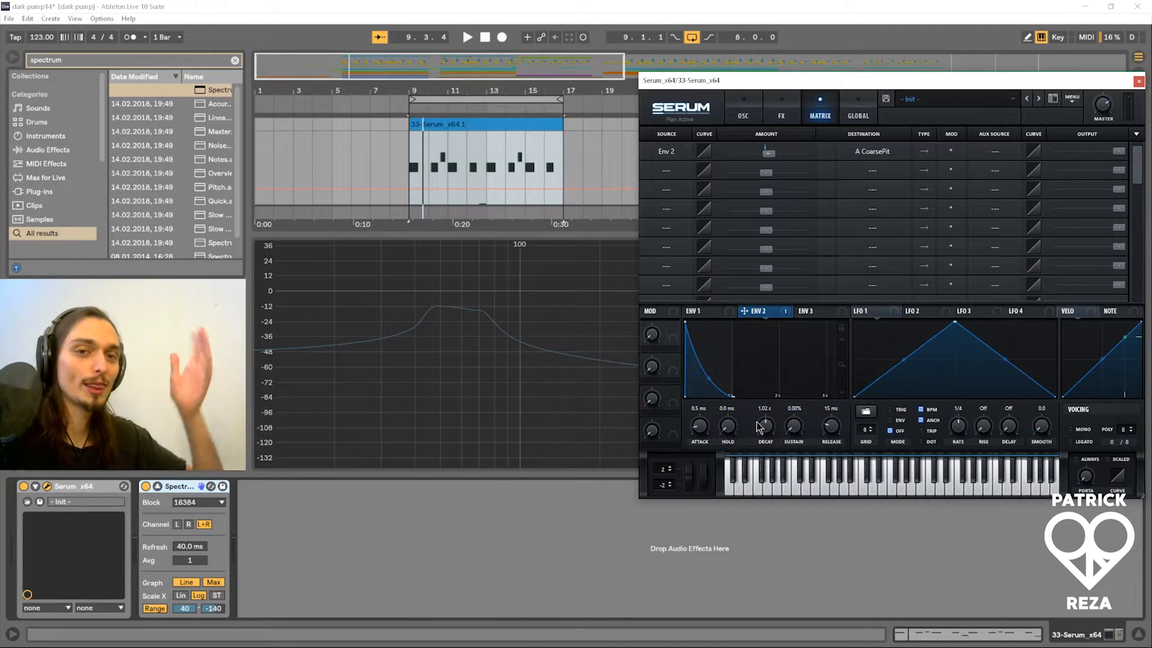
- Shorten Envelope 2's decay to 333 ms and play the clip to check its pitch drop in the spectrum analyzer
left_click_drag(766, 425, 766, 430)
key("space")
key("space")
left_click_drag(764, 426, 764, 433)
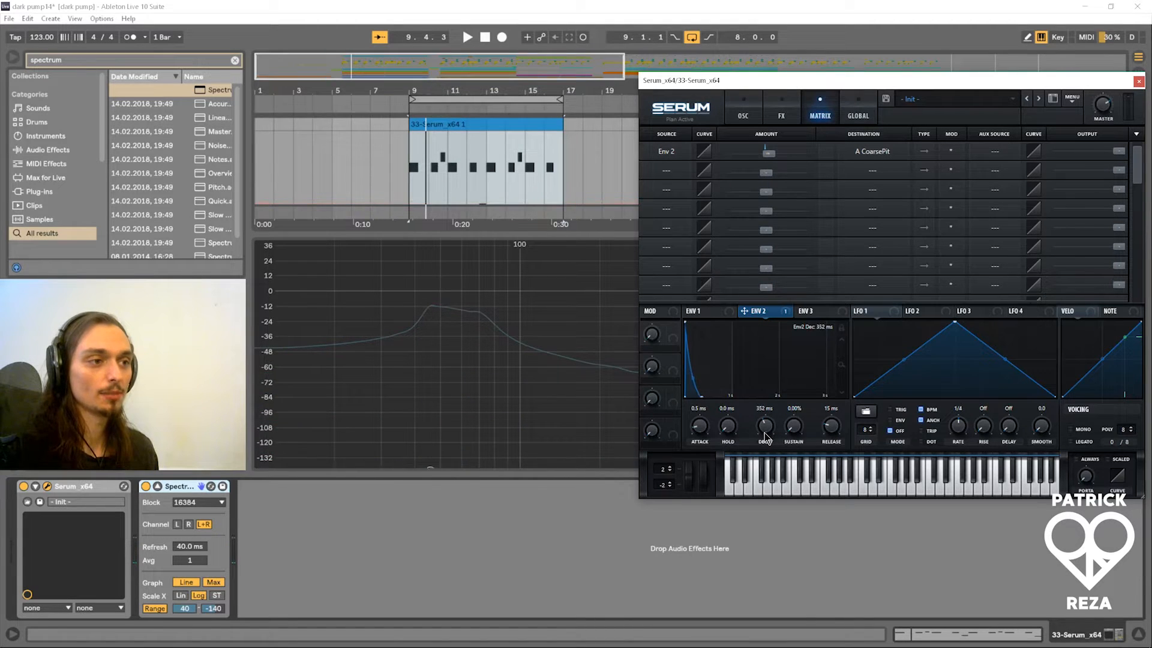
key("space")
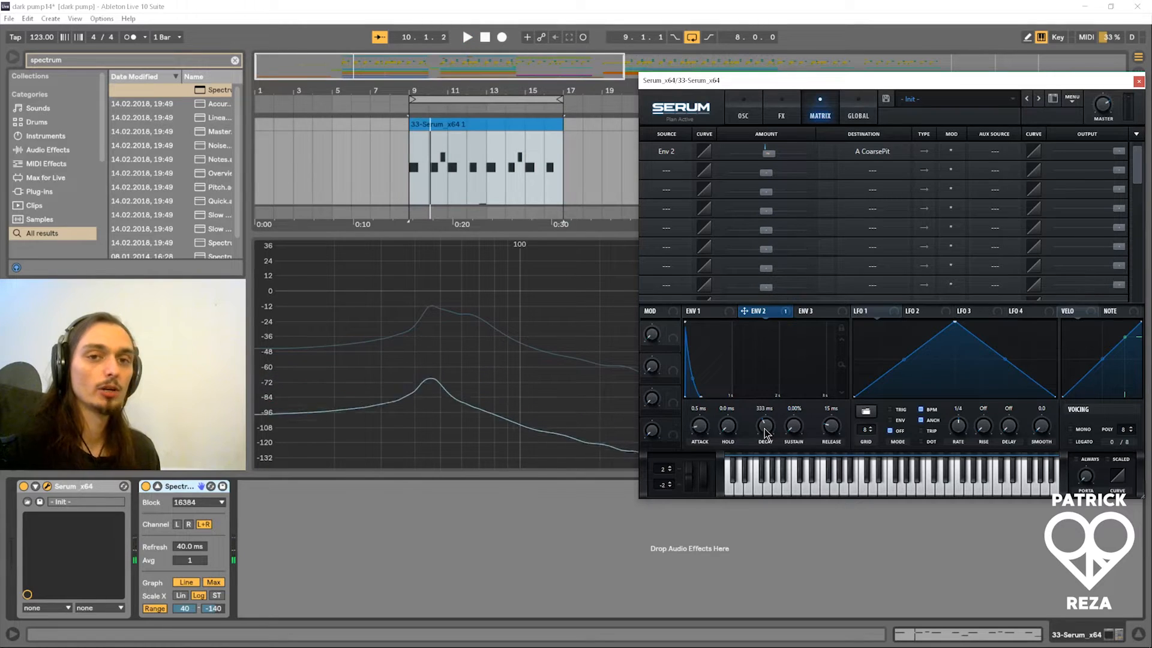
key("space")
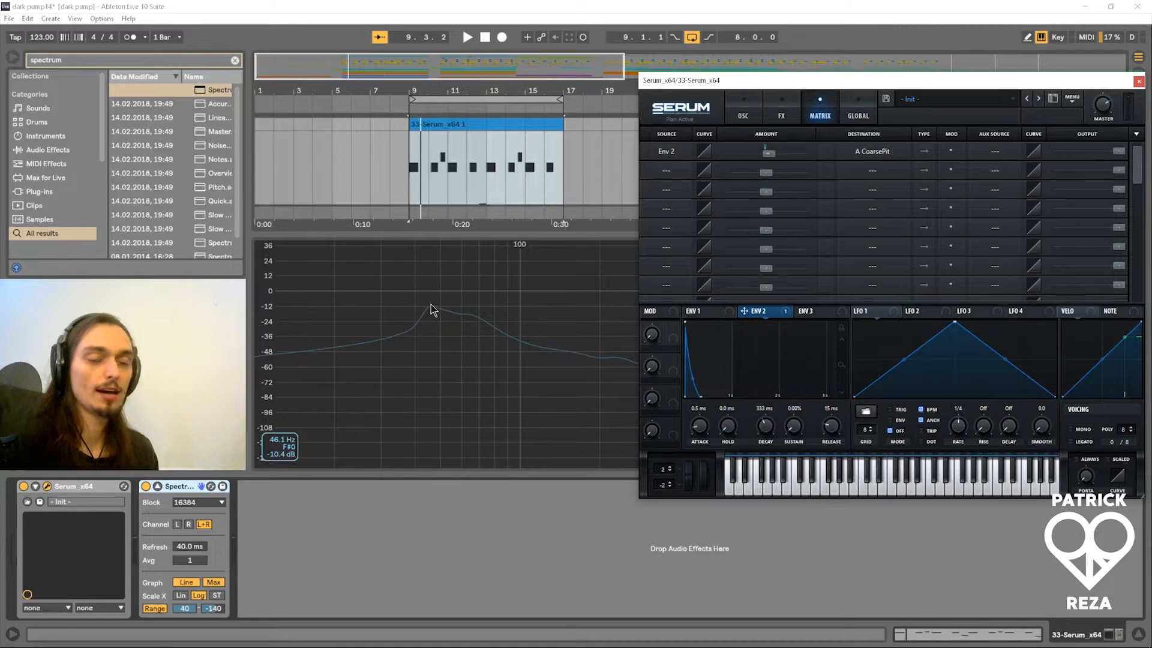
key("space")
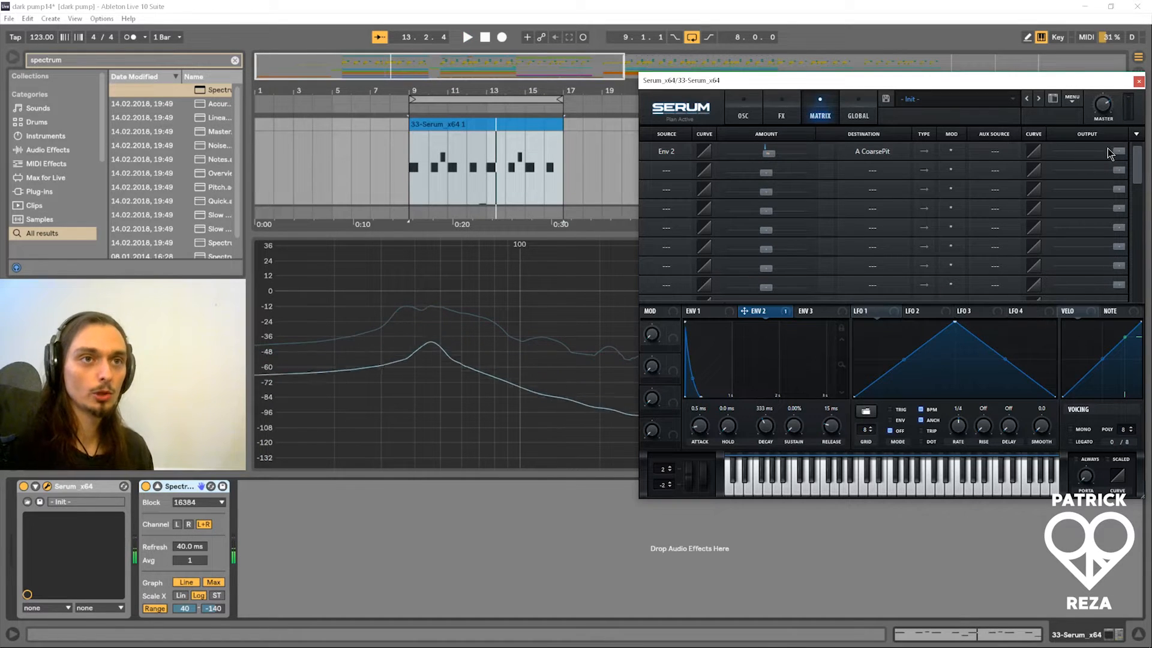
- Lower the Env 2 pitch routing's output to zero during playback, raise it back to nearly full, and close the Serum window
left_click_drag(1117, 152, 1093, 154)
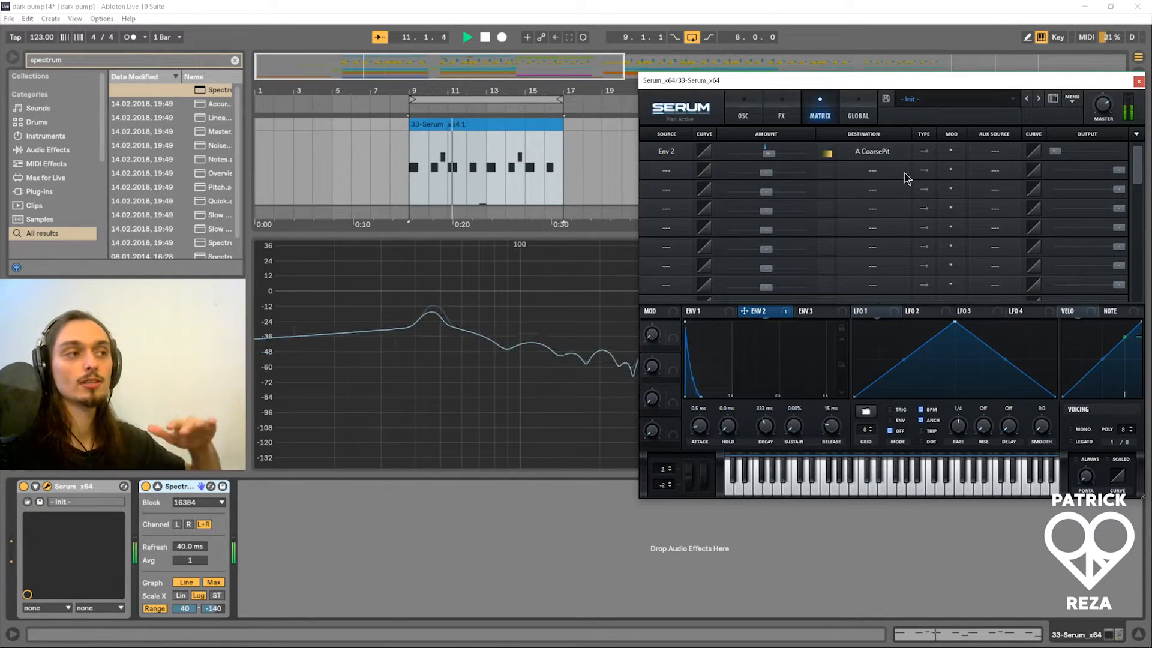
left_click_drag(1072, 147, 1116, 154)
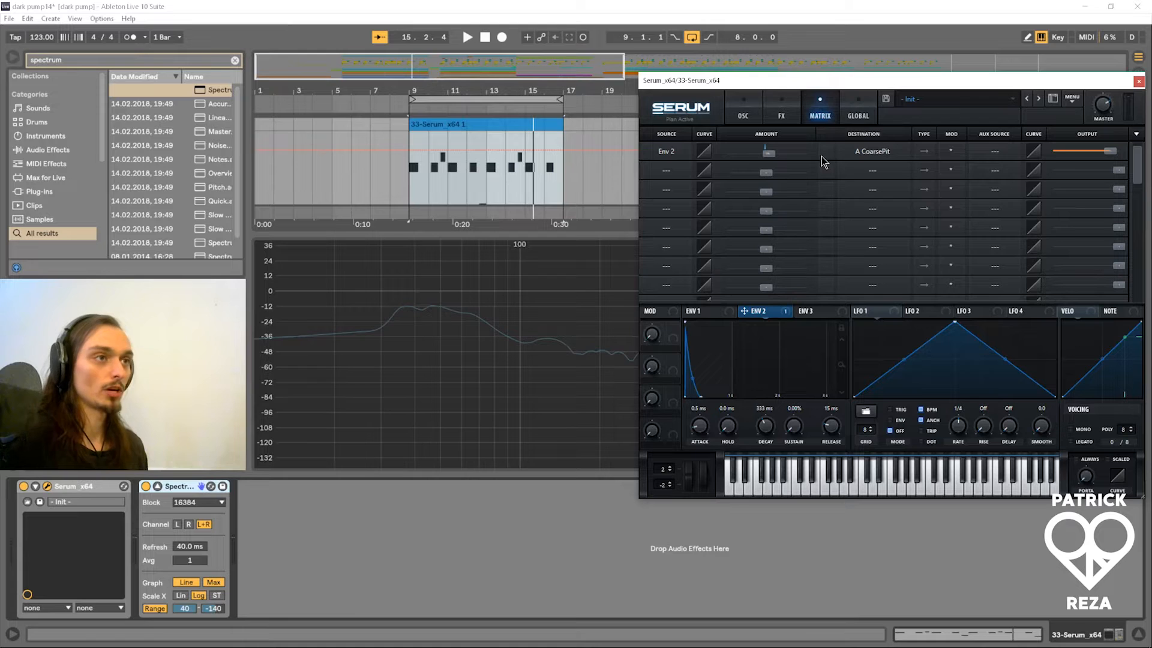
left_click(1138, 81)
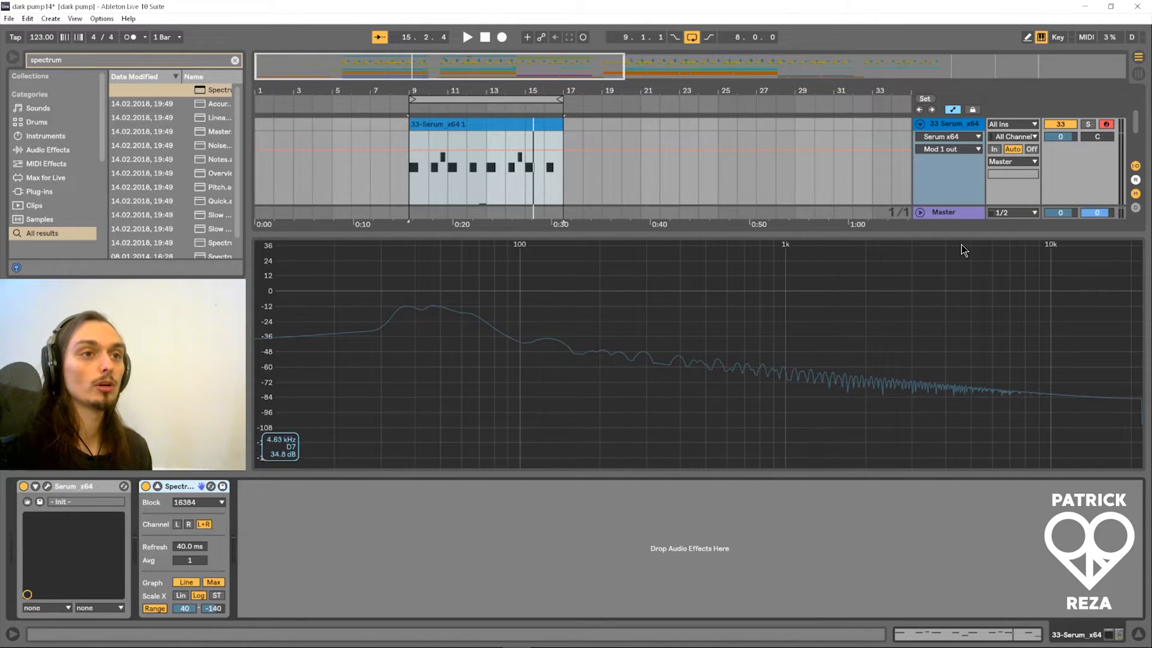
- Enlarge the arrangement area, search the audio effects for "kick tight", and expand the Corpus device to show its preset
left_click_drag(962, 234, 962, 308)
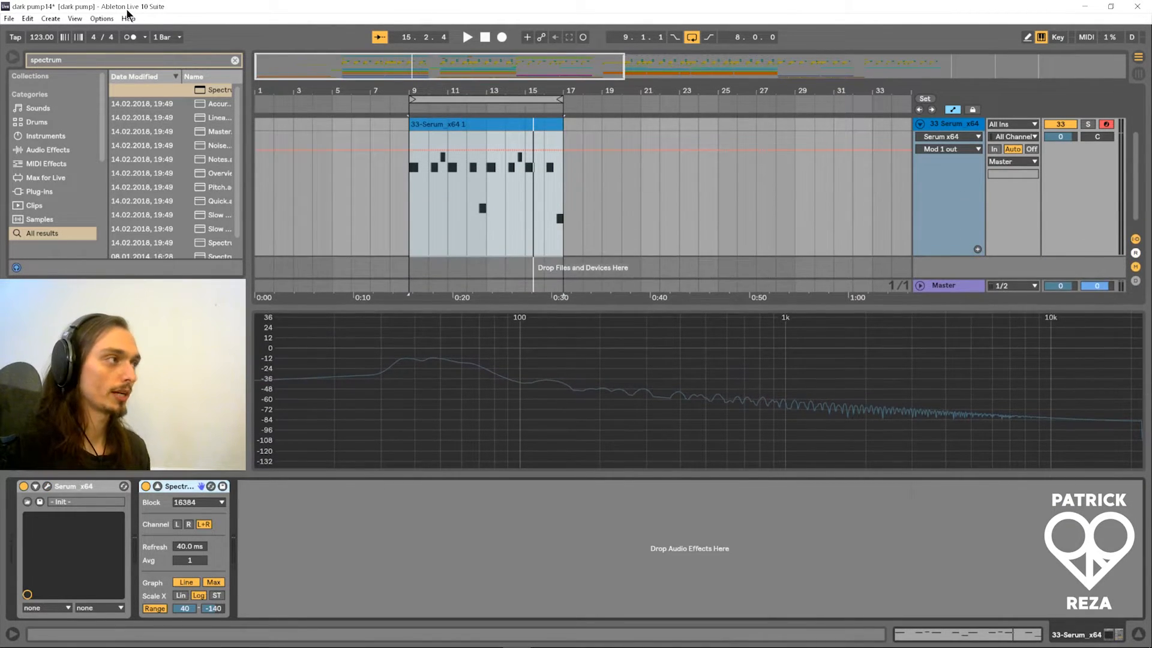
left_click(106, 60)
type("kick tight")
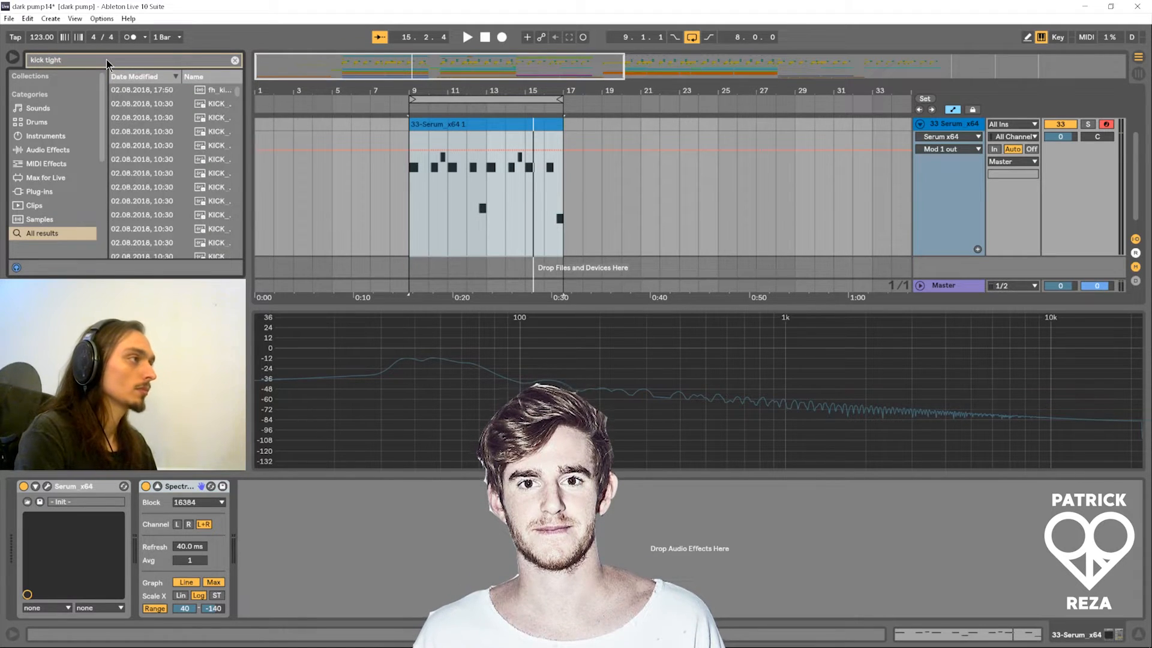
left_click(71, 150)
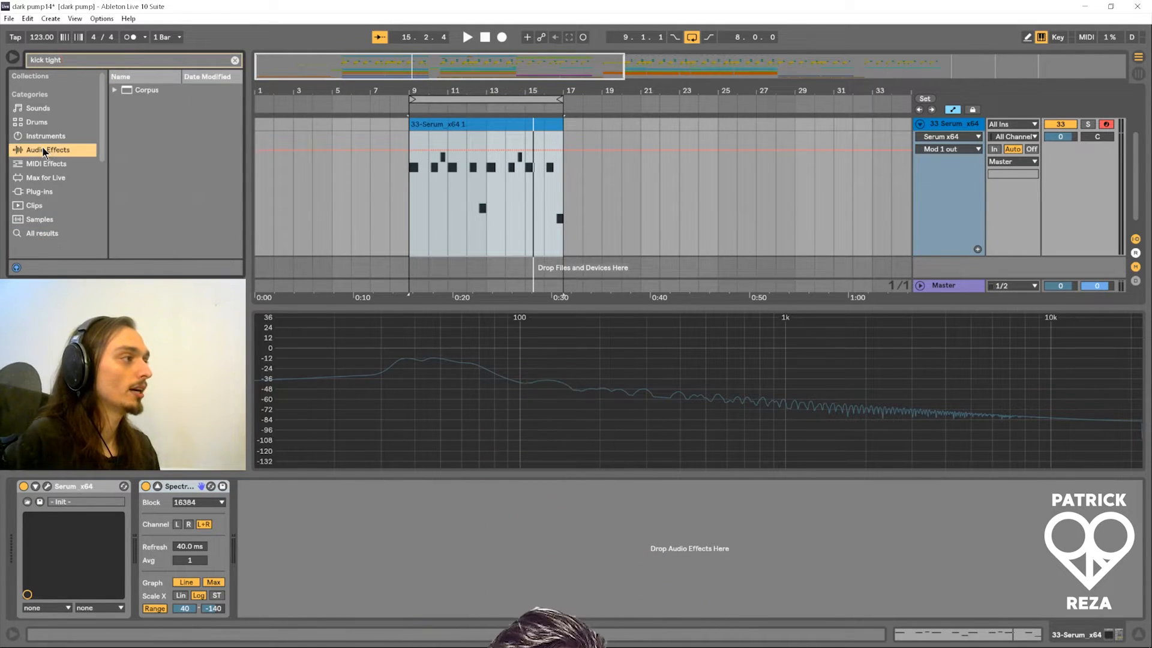
left_click(114, 90)
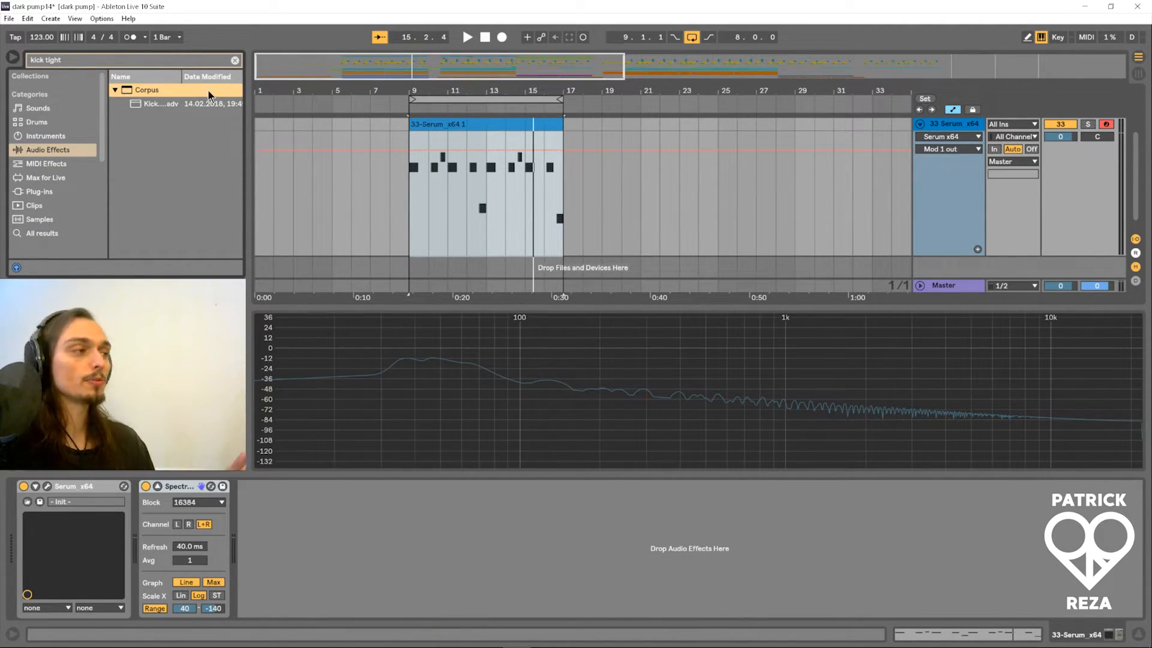
- Load the Kick Tight Corpus preset on the Serum track and move the Spectrum analyzer after it in the device chain
left_click(153, 106)
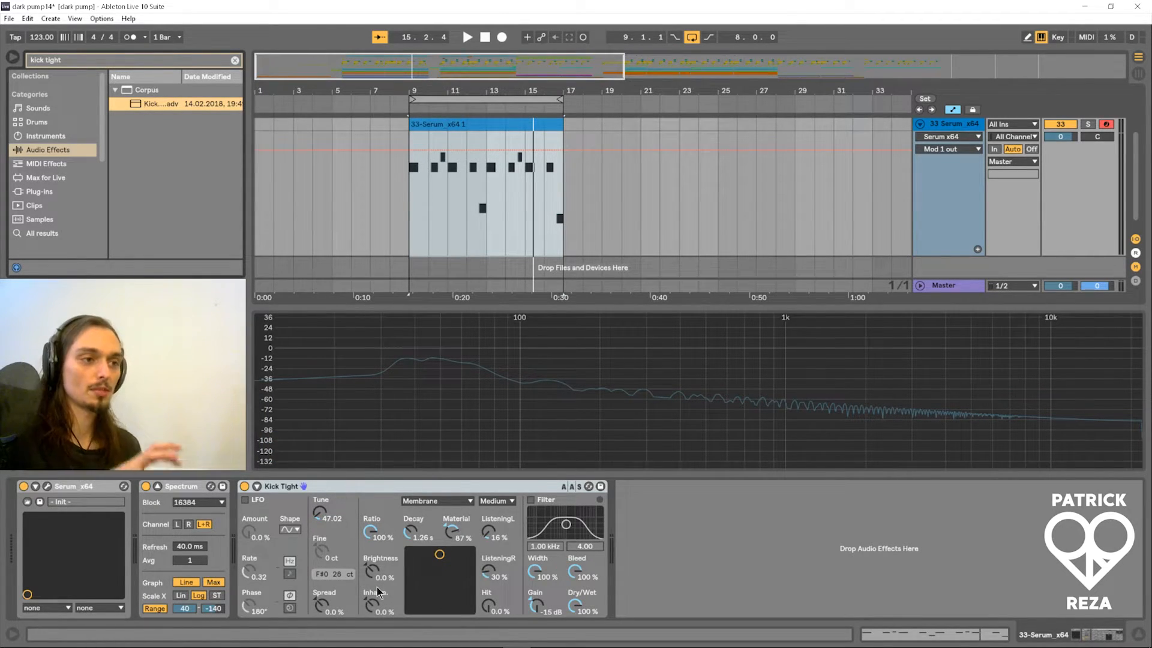
left_click(198, 486)
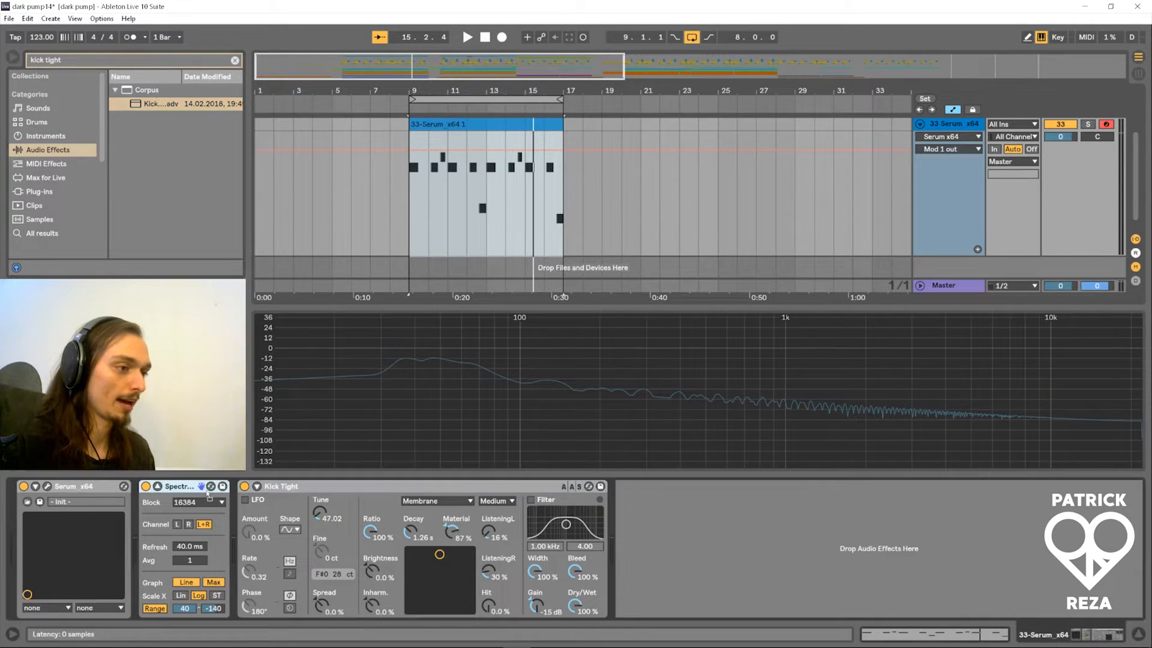
left_click_drag(684, 565, 684, 564)
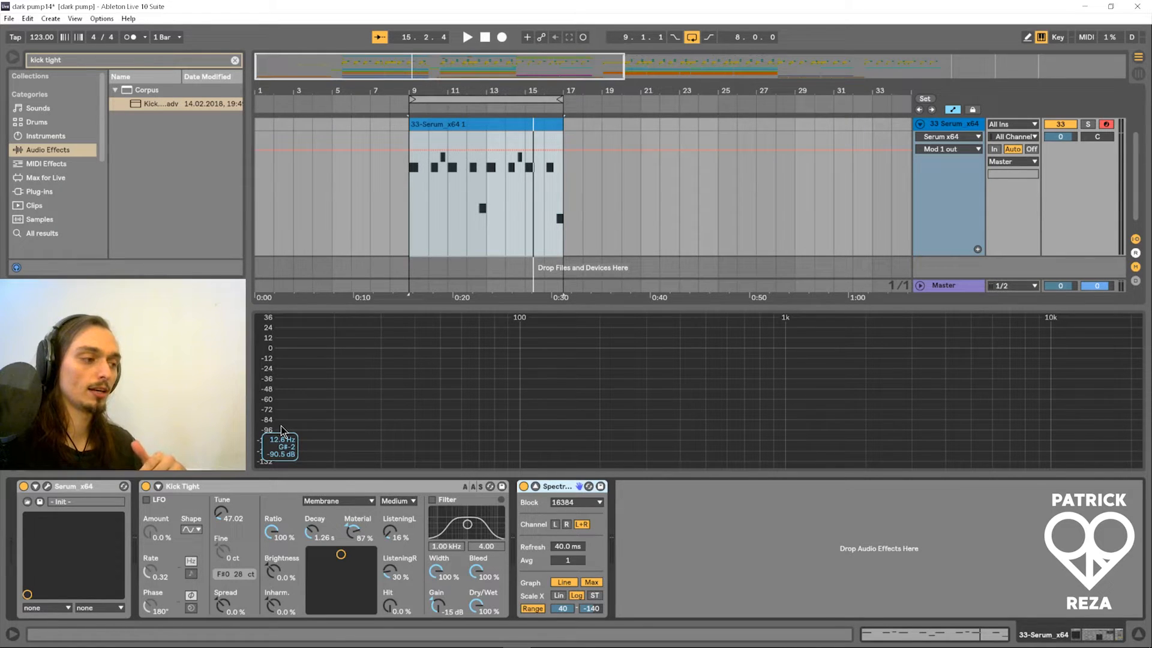
- Check the notes in the bass clip, try the Corpus tuning at F0 and G#0, and return it to F#0
double_click(459, 124)
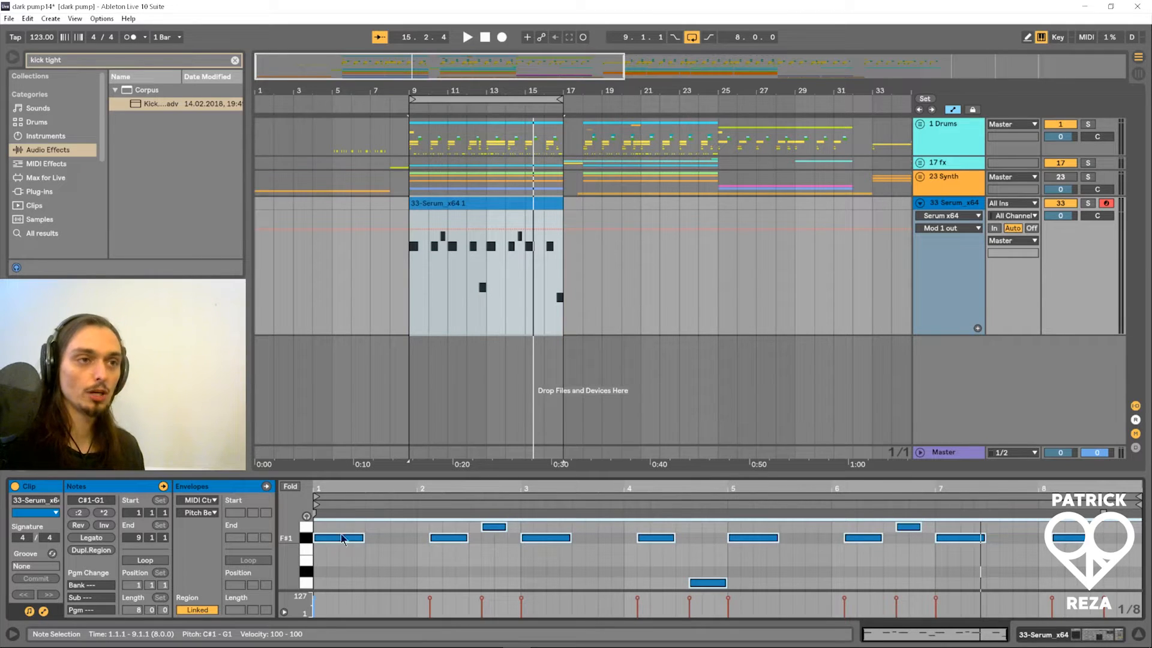
left_click(964, 207)
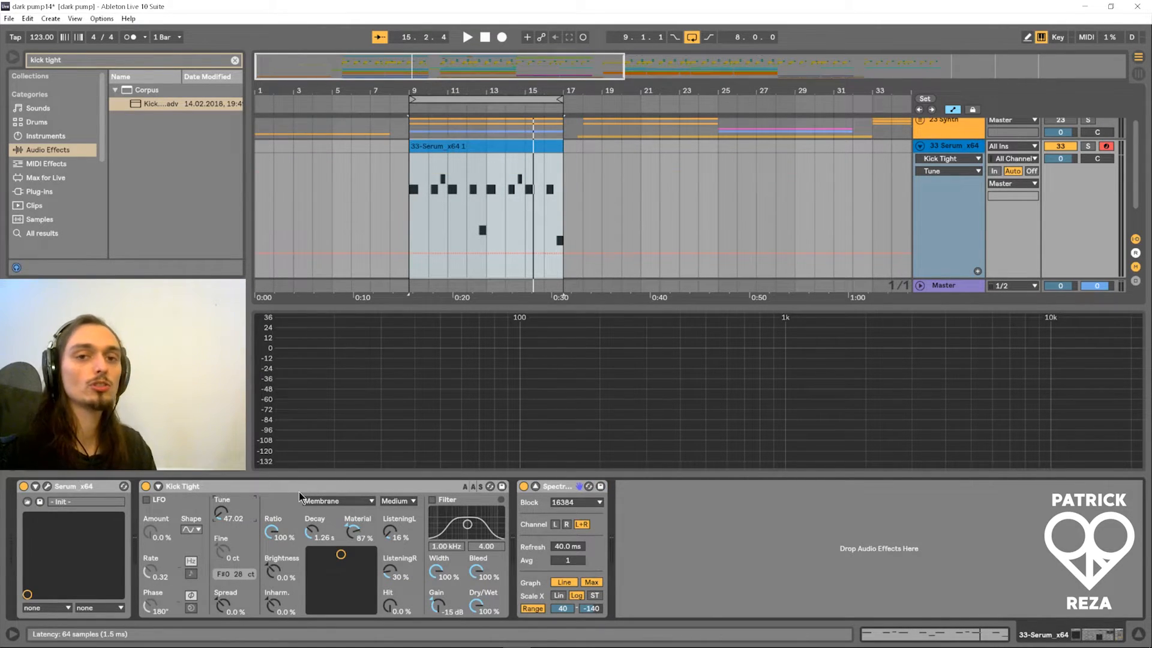
key("Up")
key("Down")
key("Down")
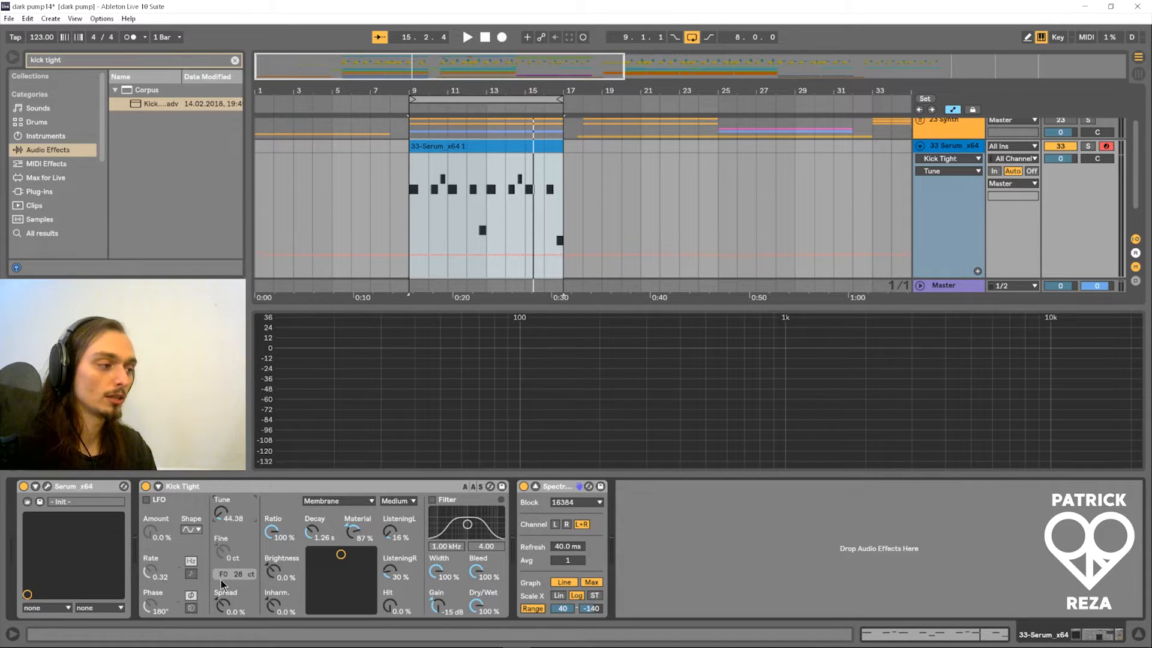
key("Up")
key("Up")
key("Up")
key("Up")
key("Up")
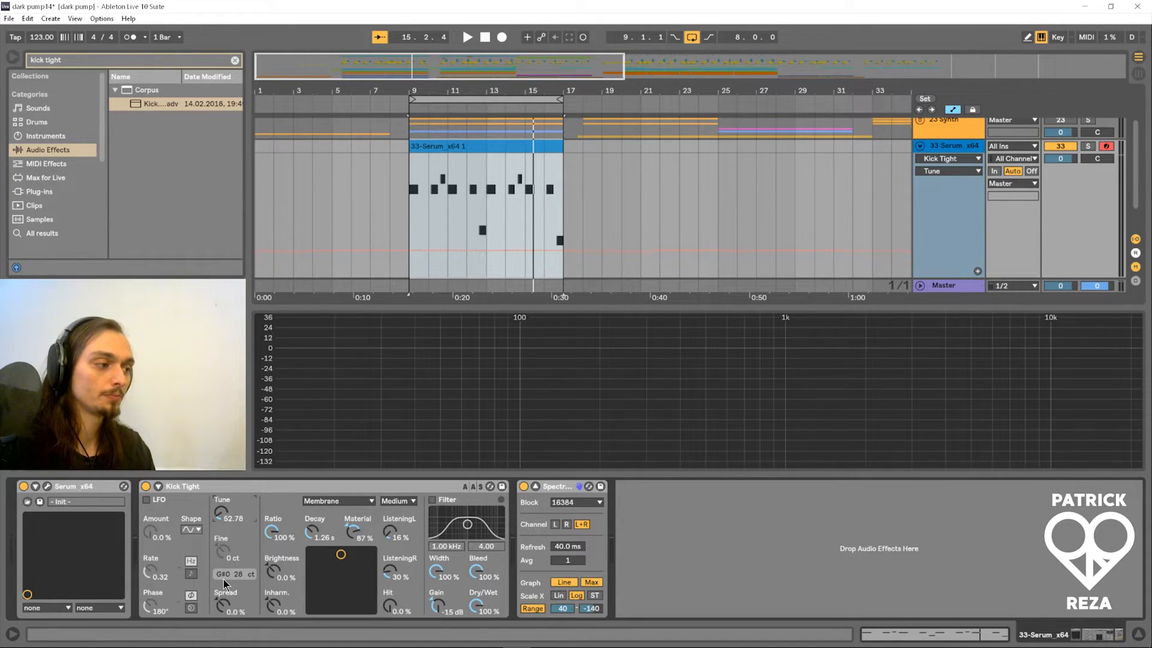
key("Down")
key("Down")
key("Down")
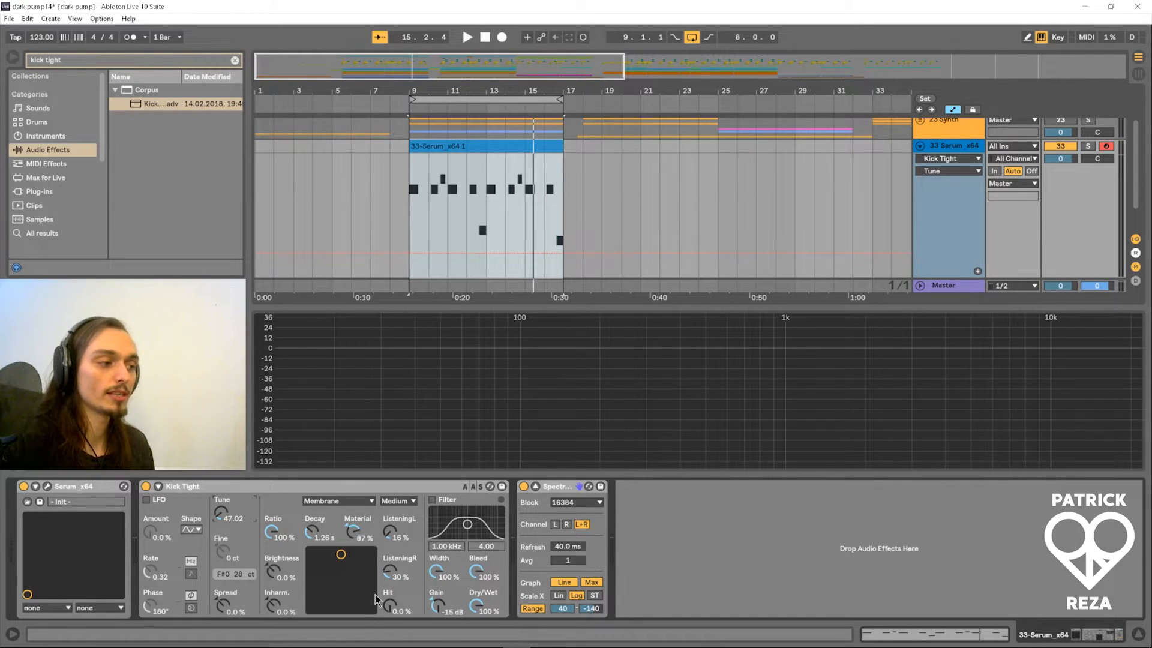
- Play the bass with Kick Tight enabled and bypassed to compare the sound and spectrum, leaving the device enabled
key("space")
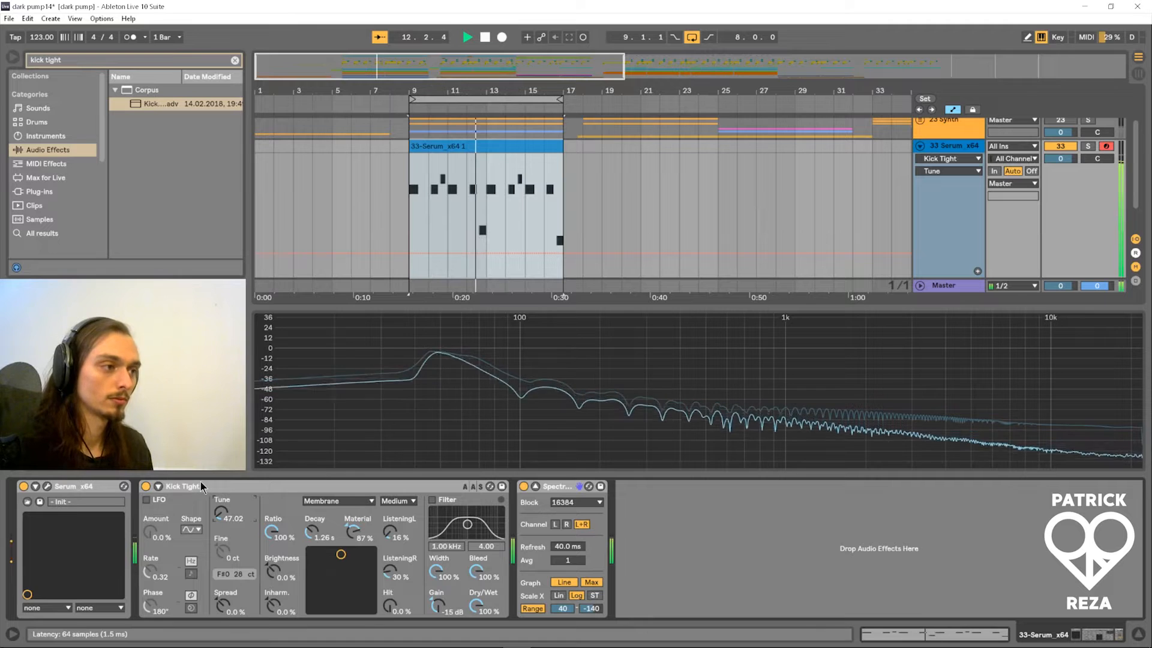
key("space")
left_click(146, 485)
key("space")
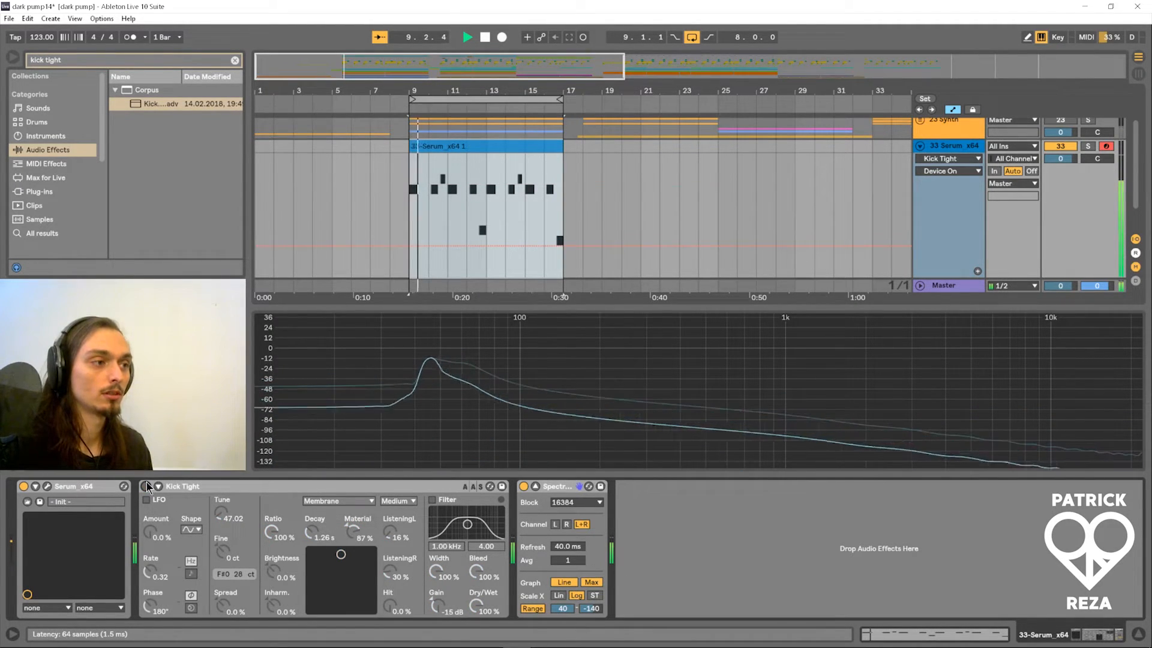
left_click(146, 483)
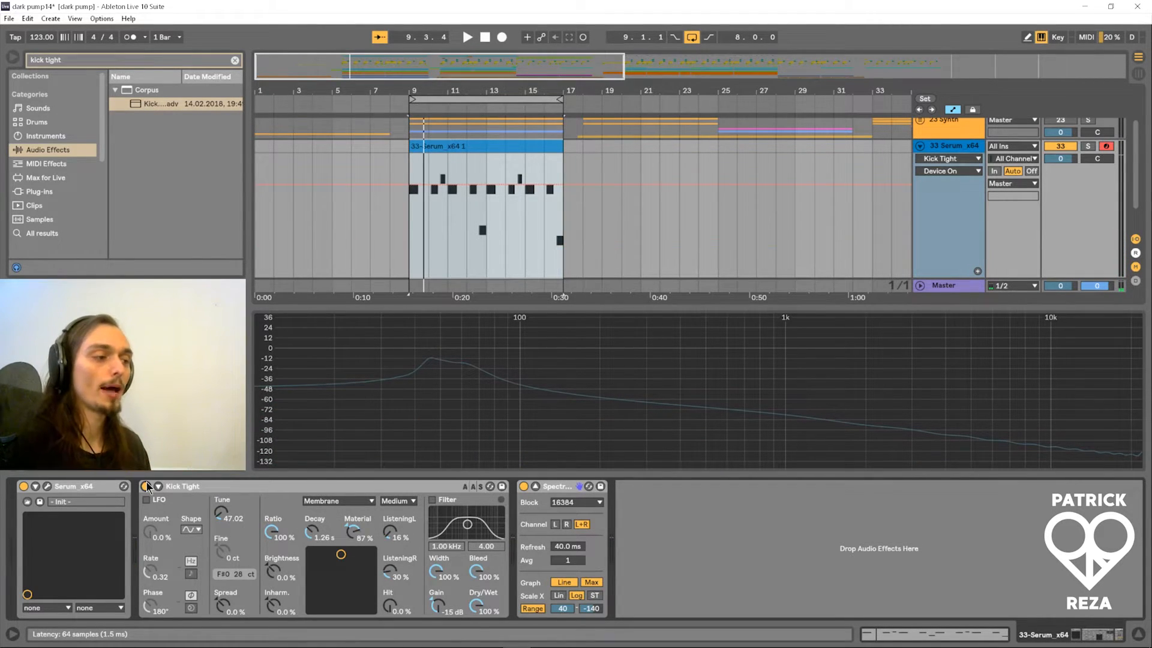
key("space")
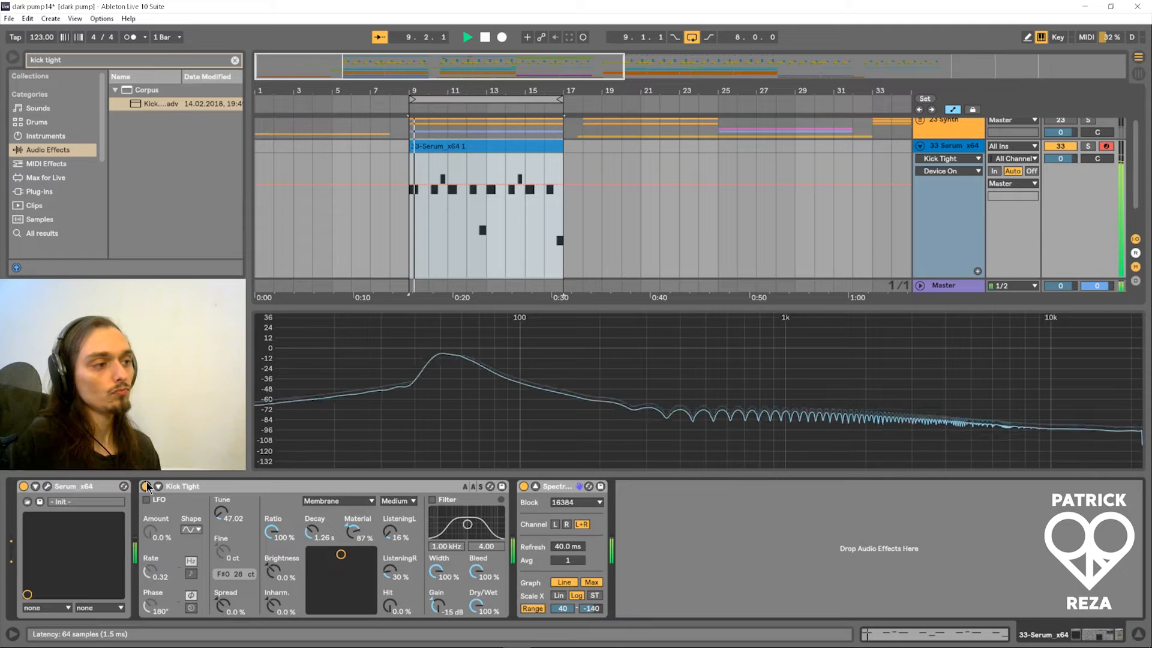
key("space")
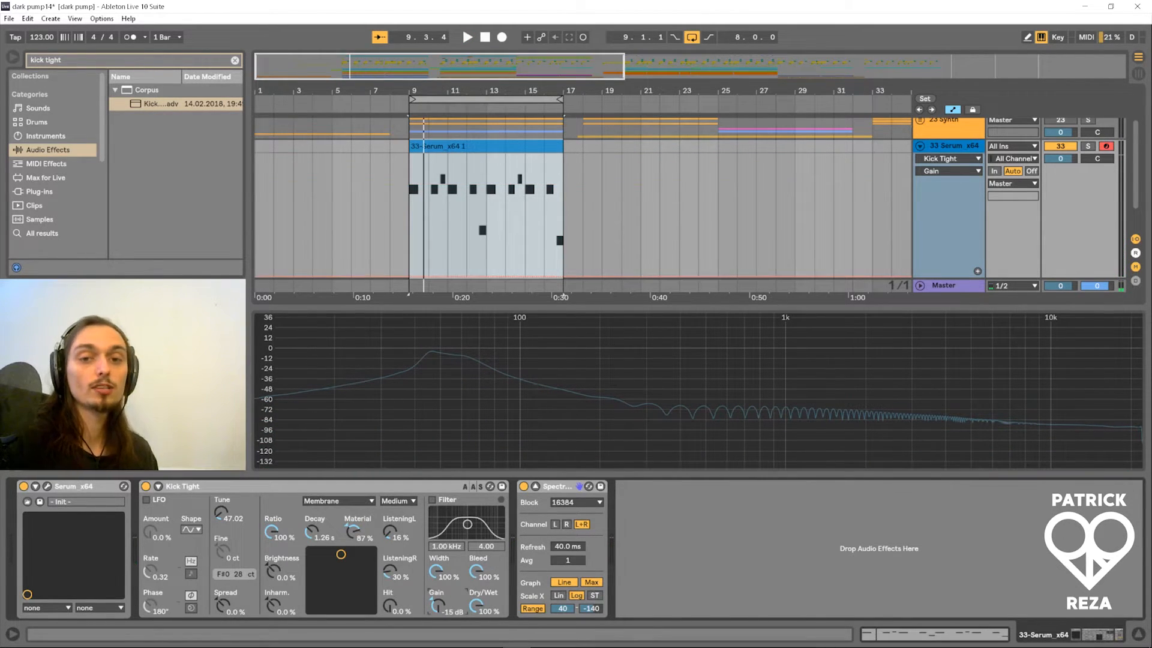
- Try raising the Corpus gain to 15 dB while playing the clip and watching the added harmonics in the spectrum
left_click_drag(437, 605, 438, 555)
key("space")
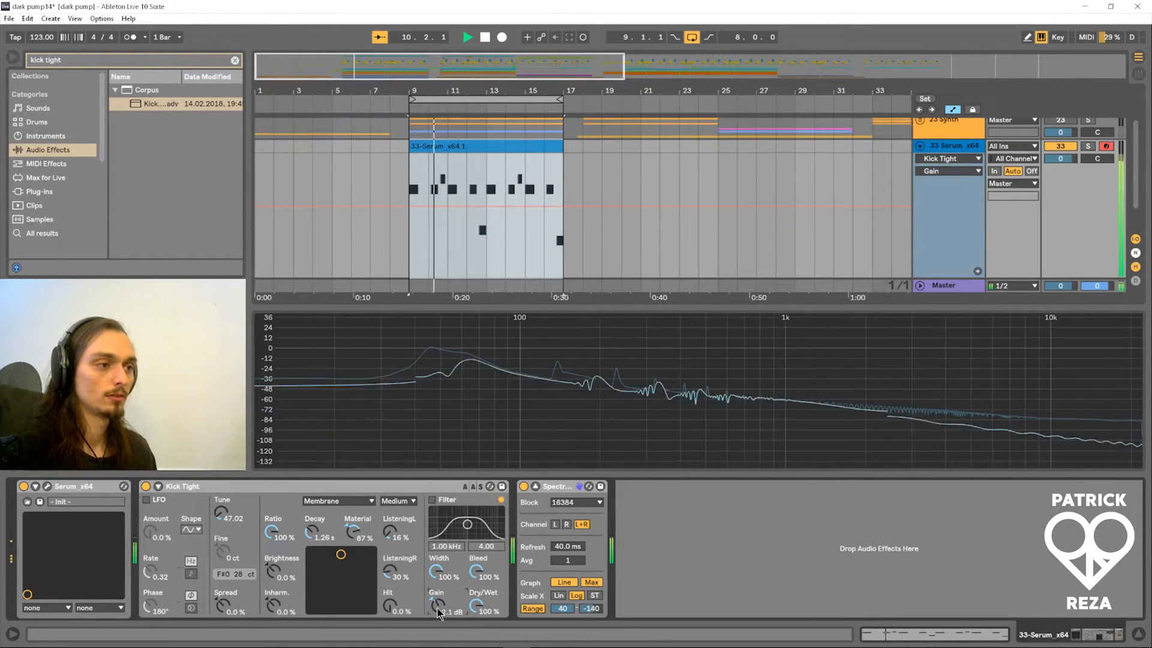
left_click_drag(436, 608, 437, 543)
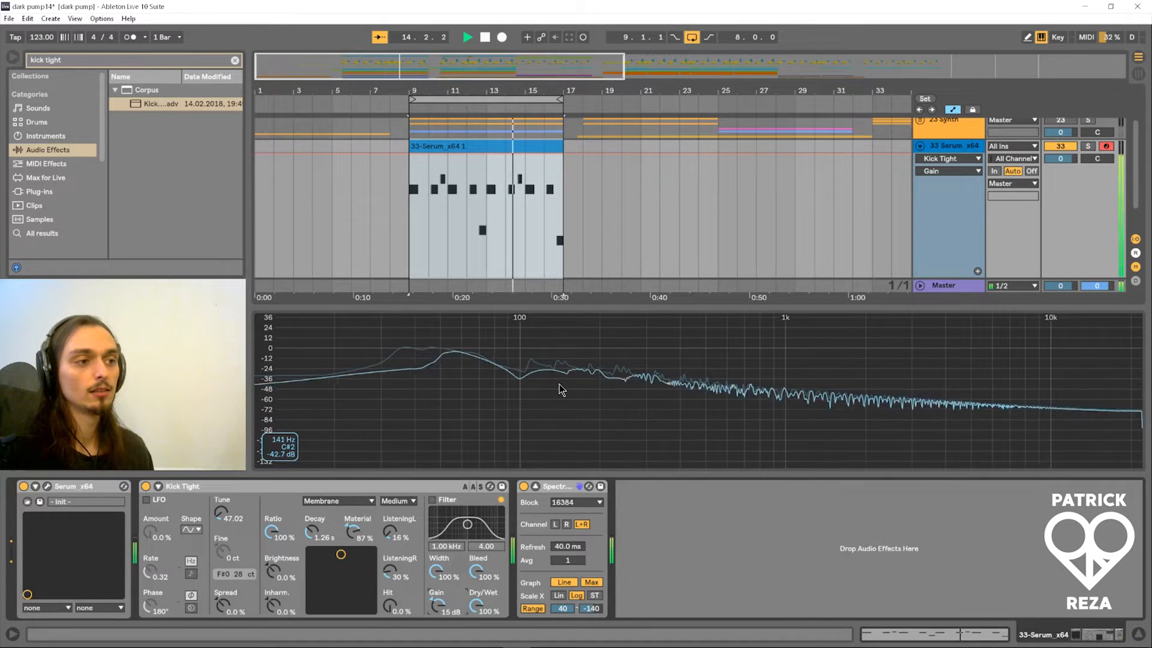
key("space")
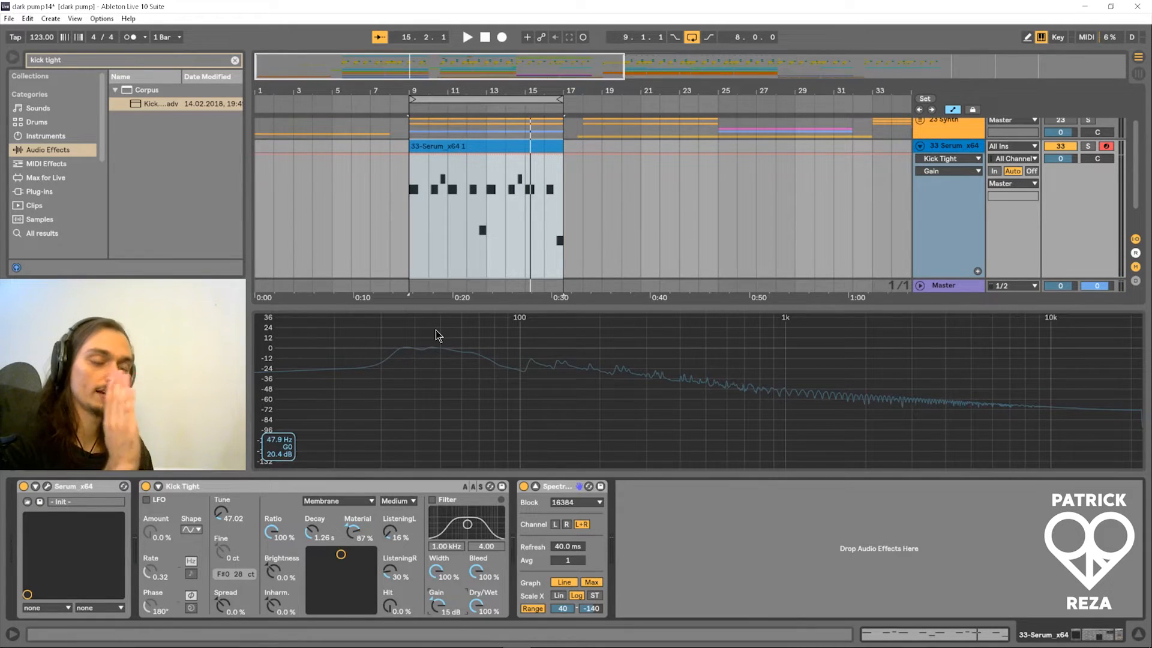
- Lower the Corpus gain to 0.7 dB, audition its Dry/Wet at 0%, and raise the mix to 17%
key("space")
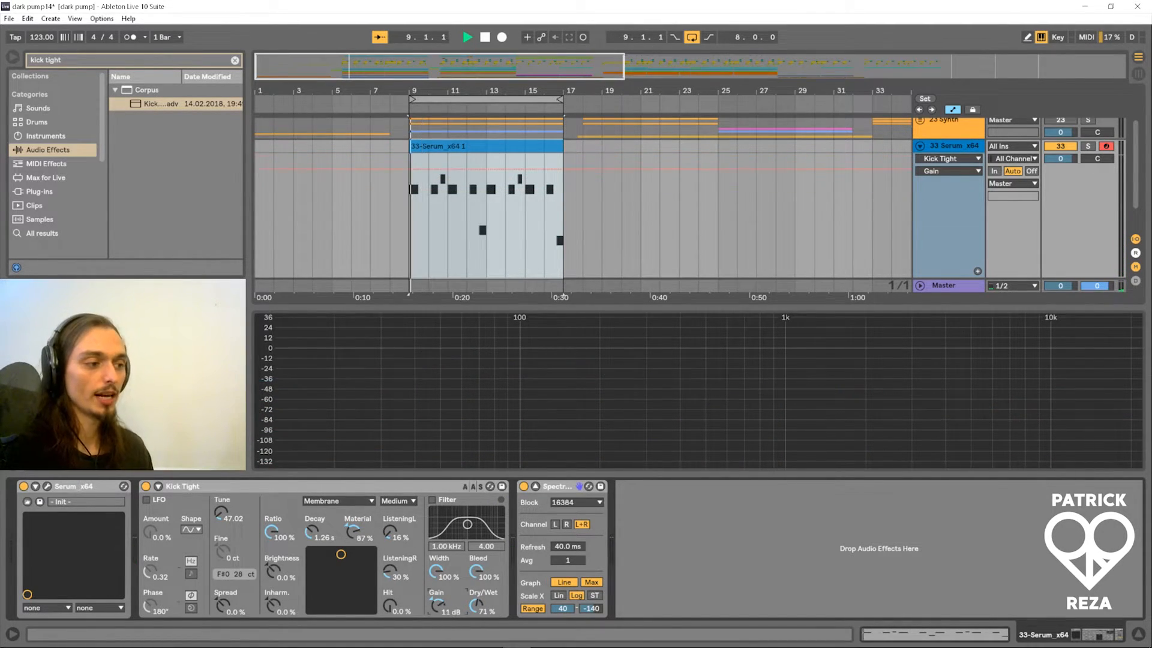
key("space")
left_click_drag(441, 606, 477, 645)
key("space")
key("space")
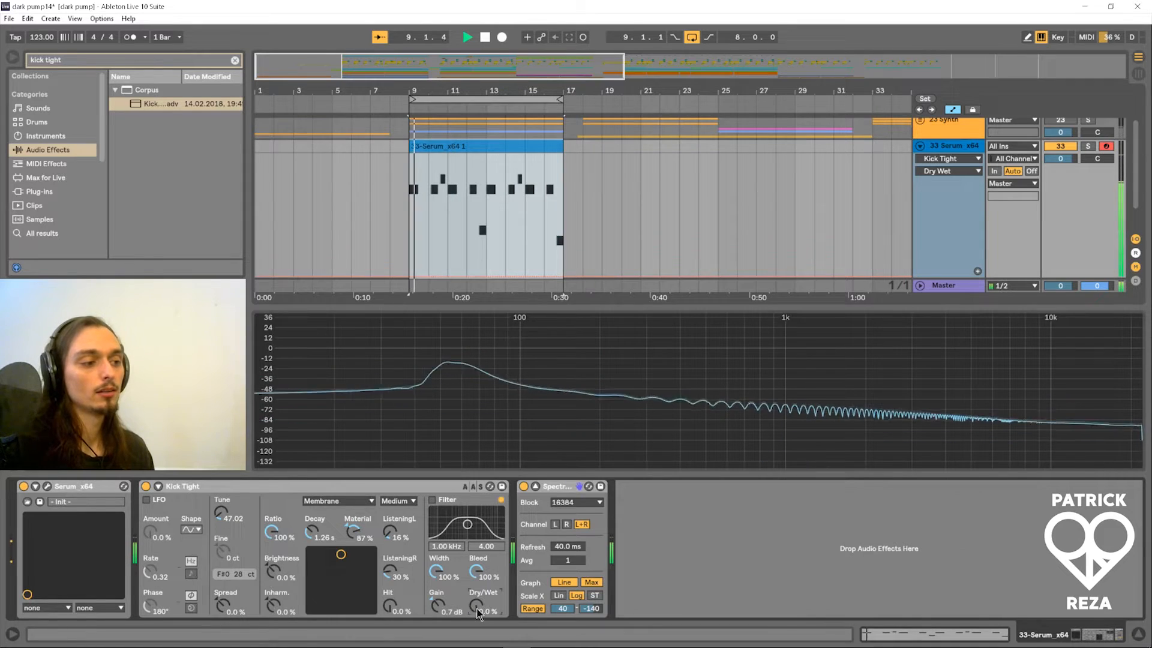
key("space")
mouse_move(477, 608)
left_mouse_down()
mouse_move(477, 543)
mouse_move(477, 607)
left_mouse_up()
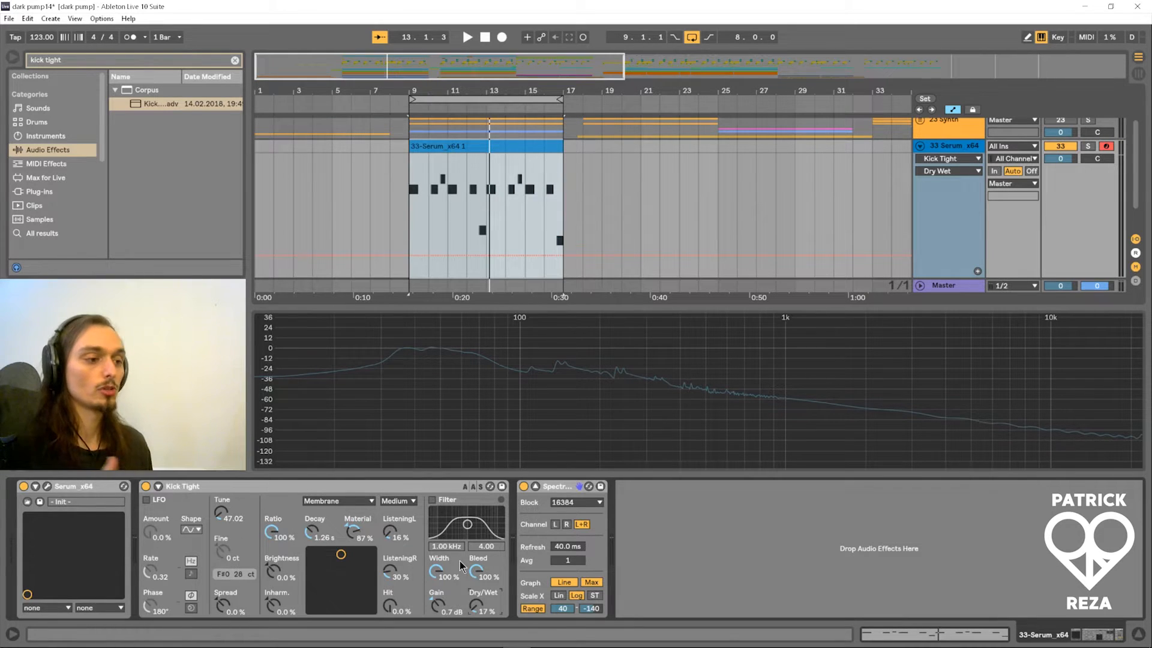
- Set the Corpus gain to -12 dB and Dry/Wet to 89%, playing the clip between adjustments
left_click_drag(479, 611, 439, 611)
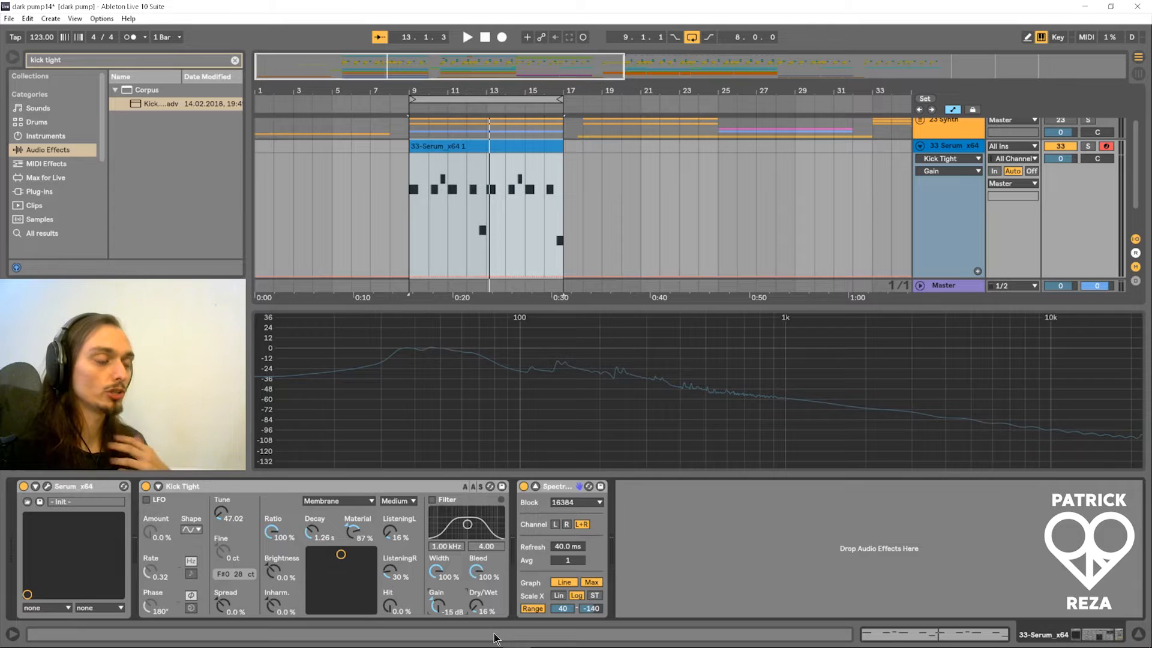
key("space")
key("space")
left_click_drag(477, 609, 478, 561)
key("space")
key("space")
left_click_drag(438, 607, 438, 607)
key("space")
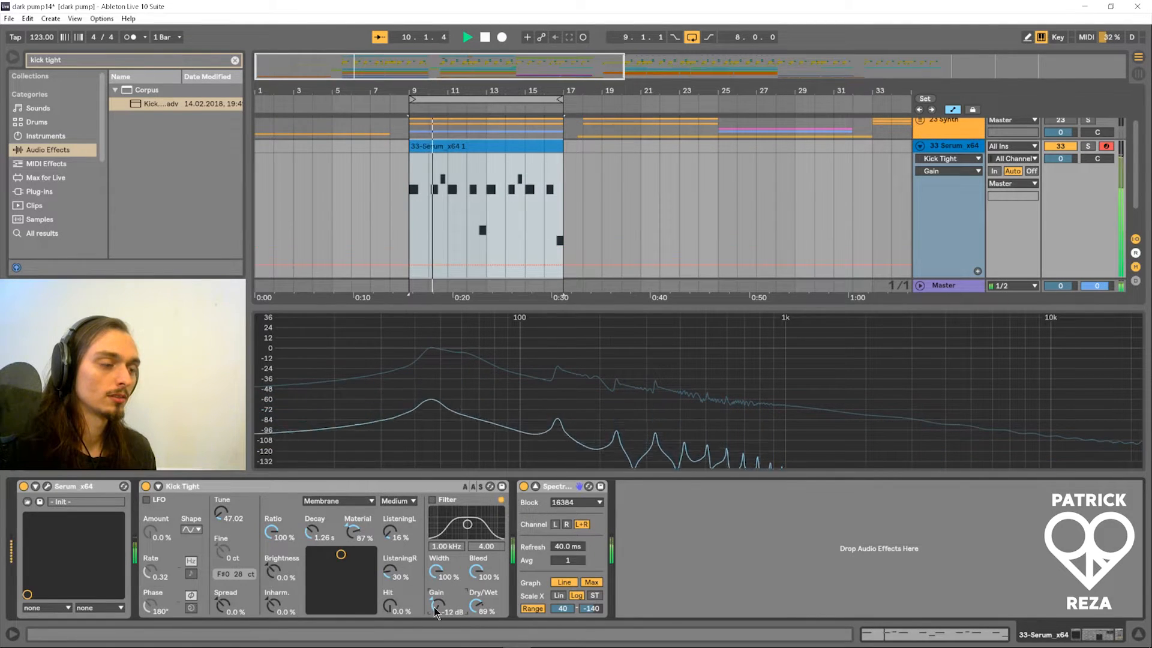
key("space")
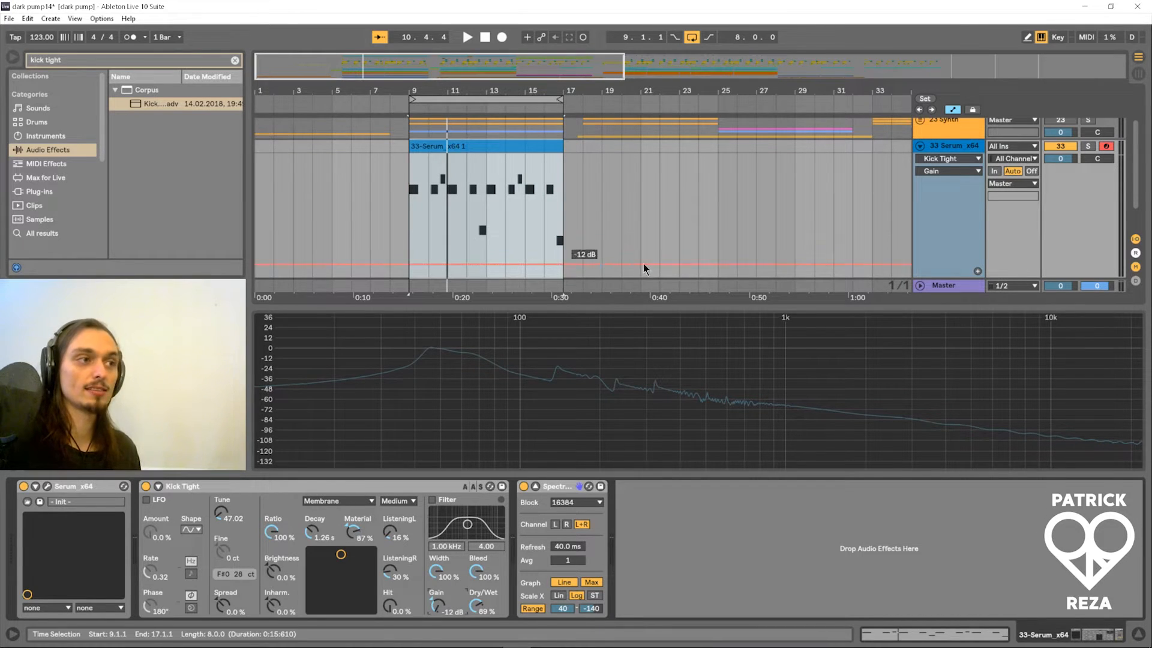
- Search the plug-ins for "pro q" and load FabFilter Pro-Q 2 on the Serum track
left_click(79, 63)
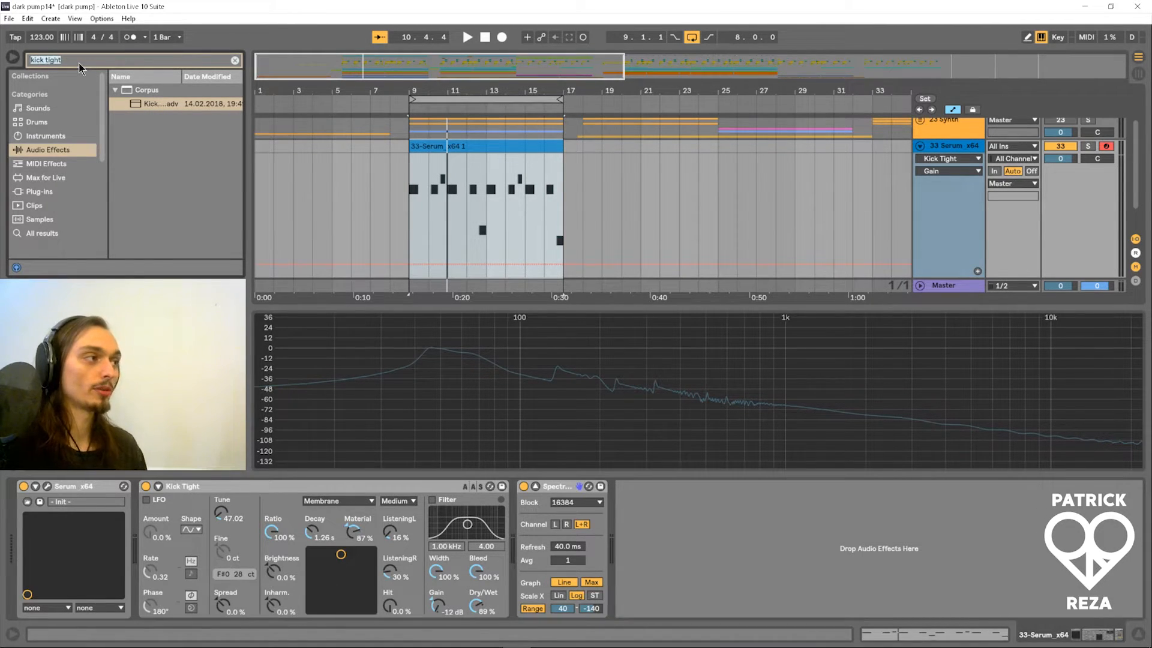
type("pro q")
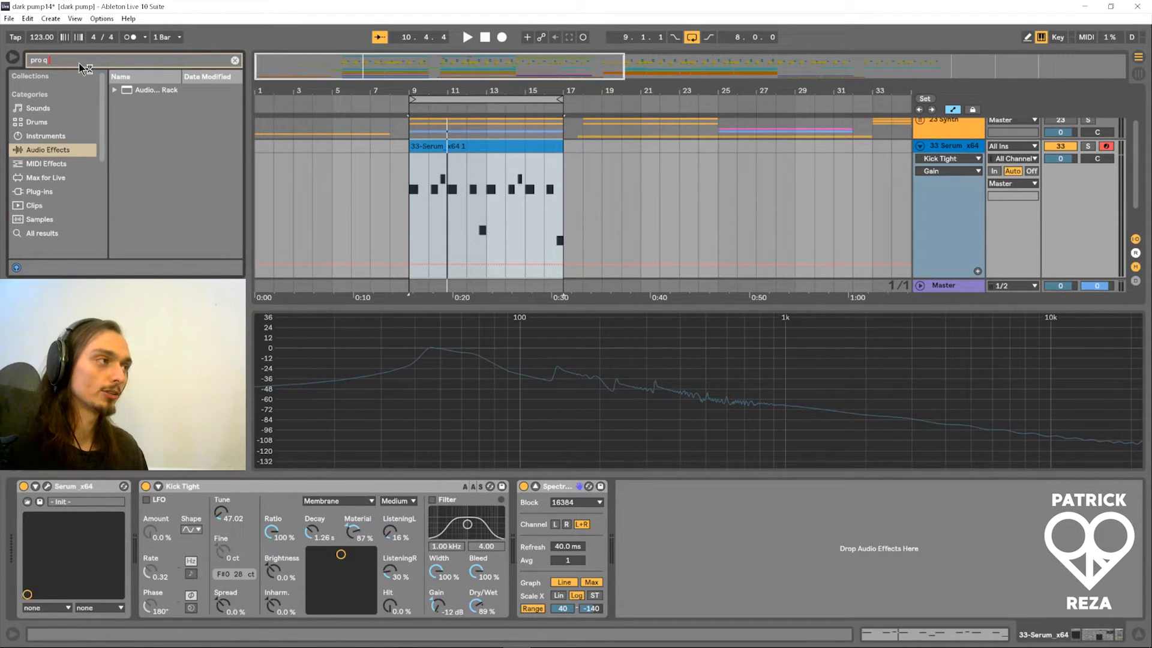
left_click(50, 189)
left_click(149, 89)
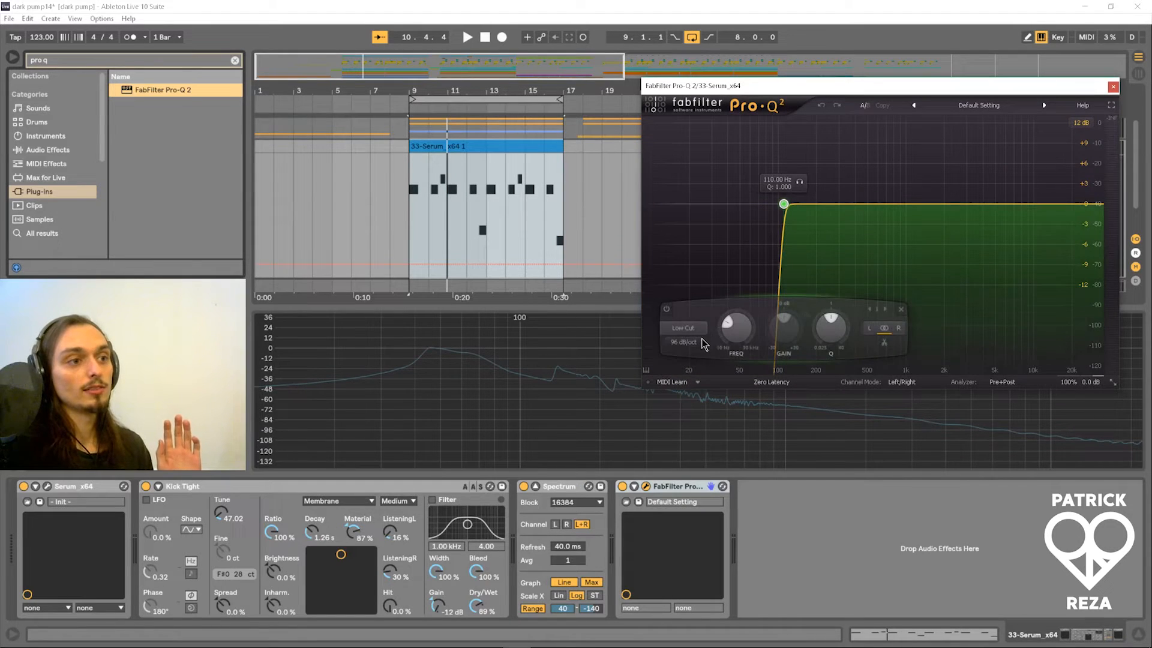
- Change the 110 Hz band in Pro-Q 2 to a High Cut filter with a 96 dB/oct slope
left_click(684, 329)
left_click(703, 393)
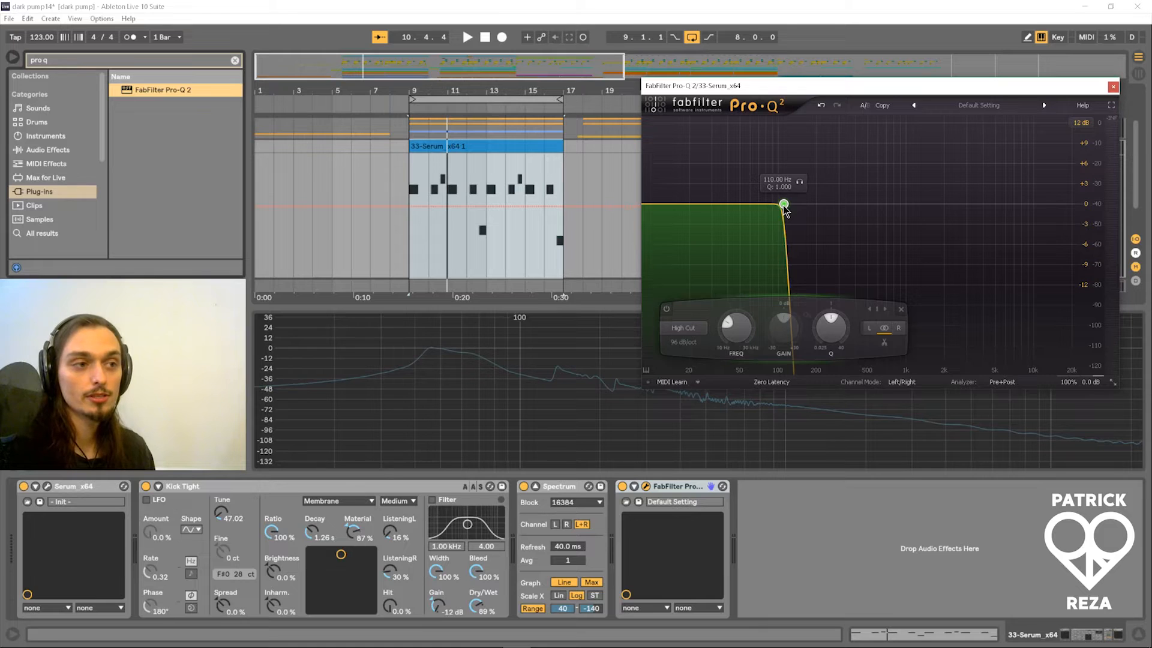
left_click(683, 342)
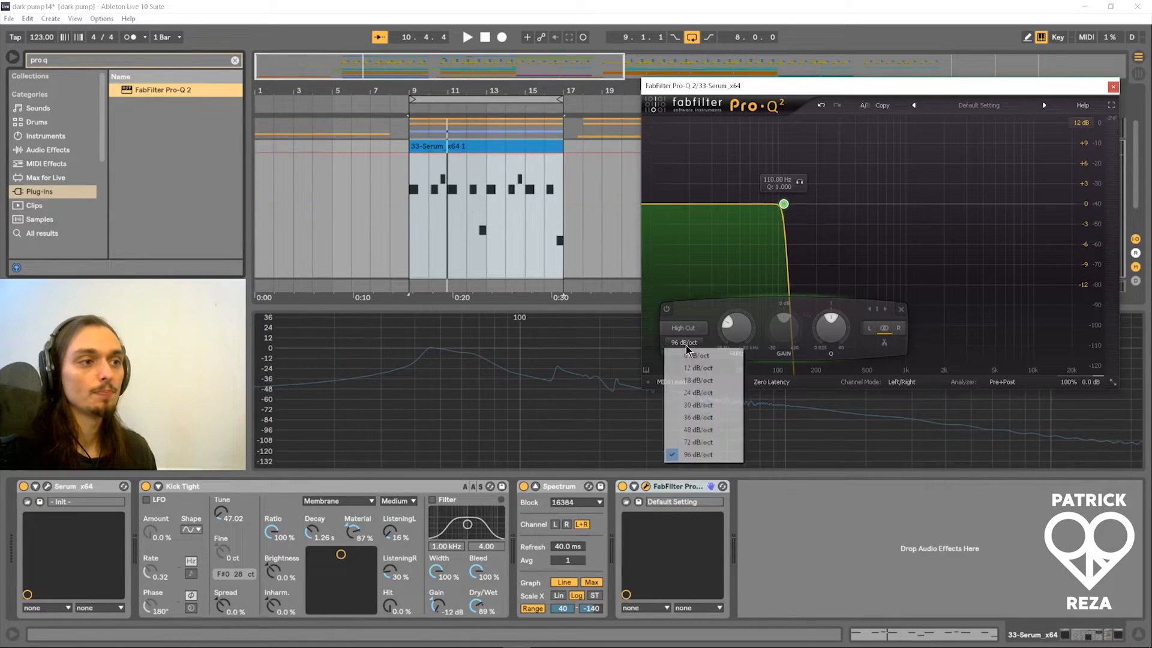
left_click(699, 457)
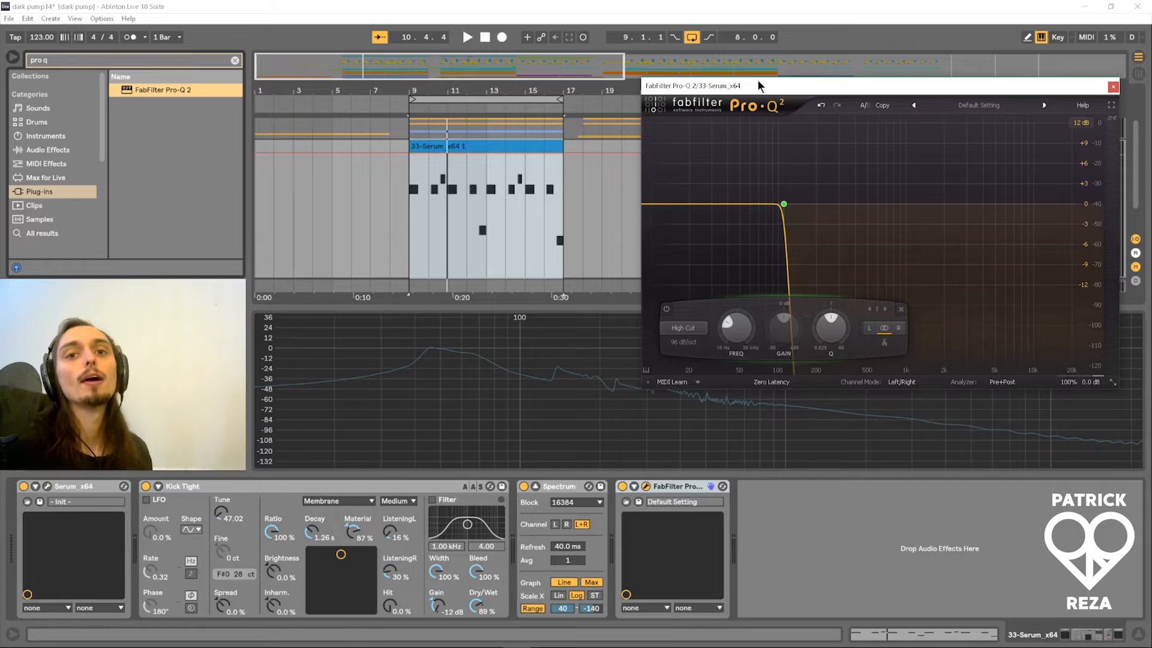
- Play the filtered bass, bypass Pro-Q 2, and move the Spectrum analyzer to the end of the device chain
key("space")
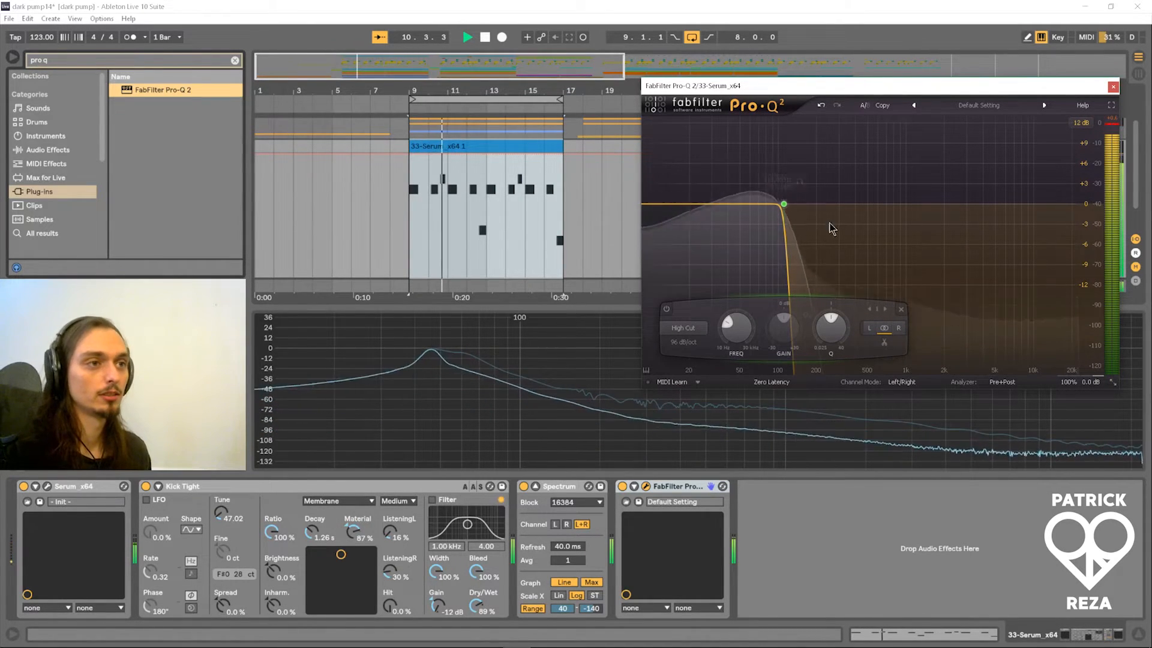
left_click(622, 486)
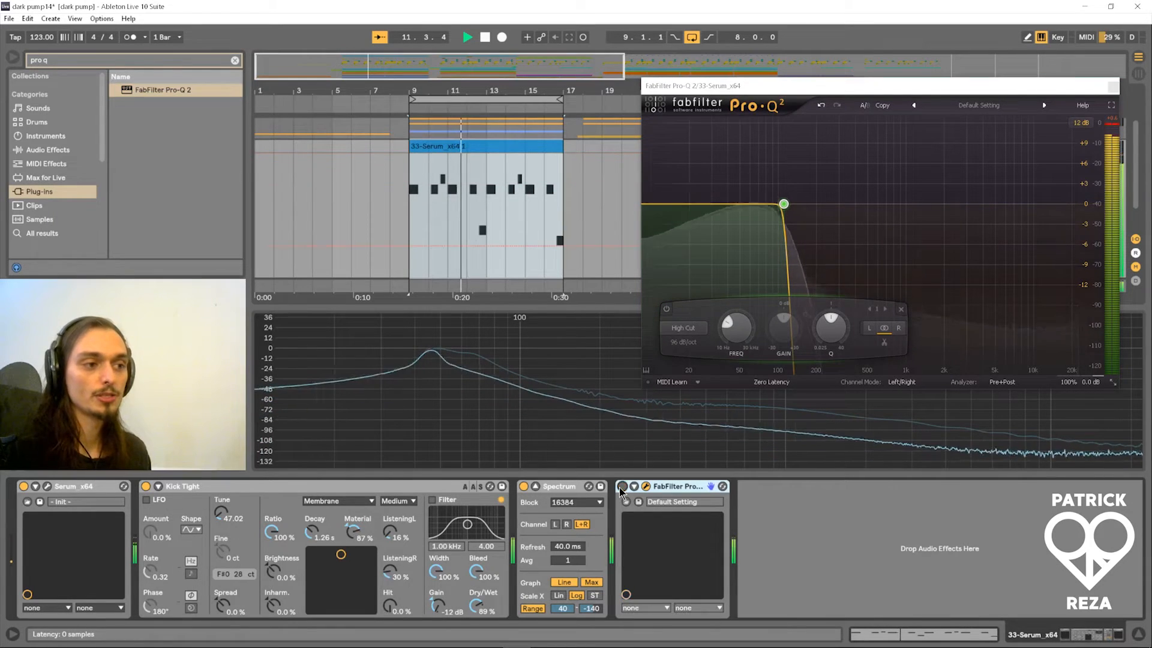
key("space")
left_click_drag(567, 488, 835, 502)
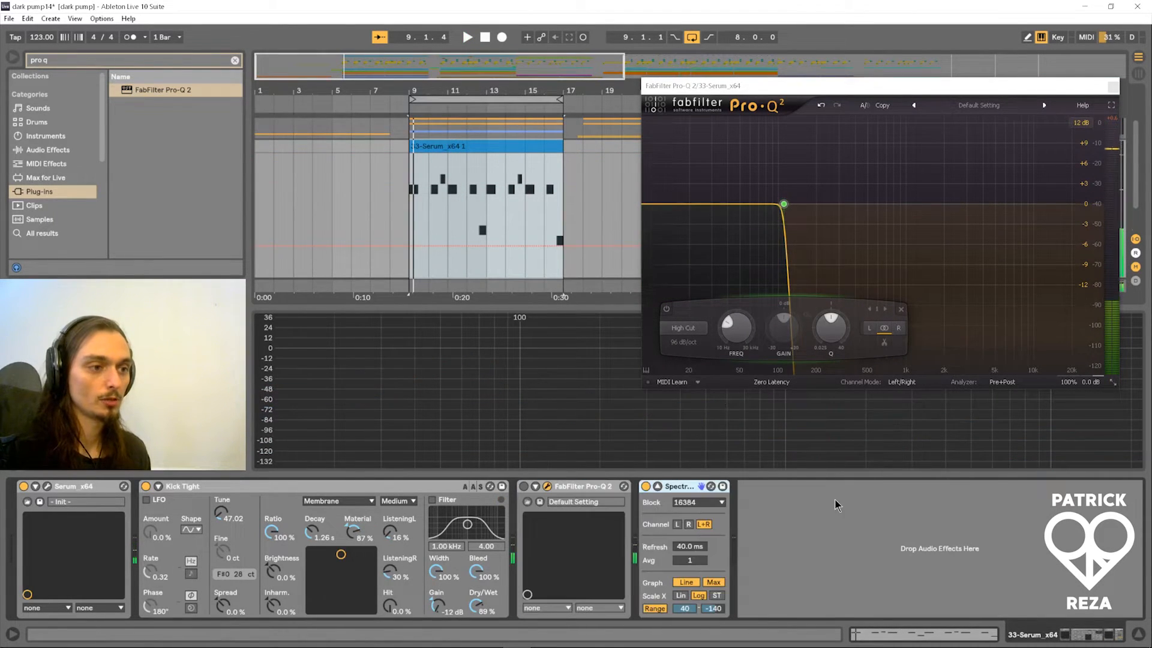
- Re-enable Pro-Q 2, move its window clear of the spectrum, and toggle its bypass during playback to compare the high cut
left_click(524, 486)
key("space")
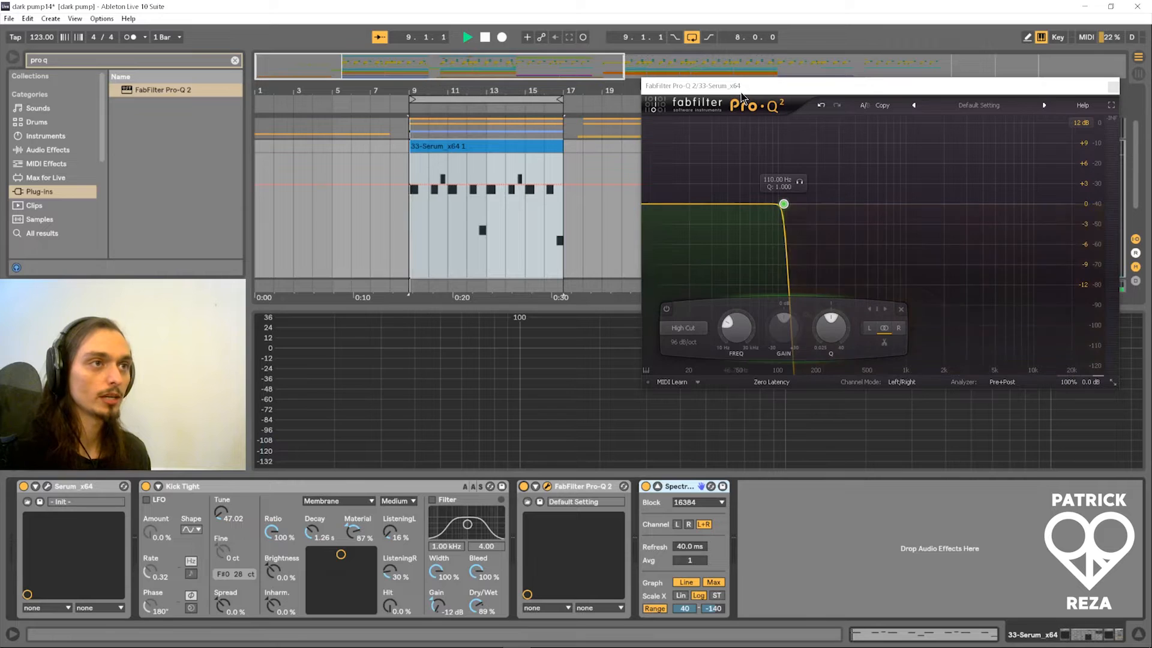
left_click_drag(745, 86, 774, 77)
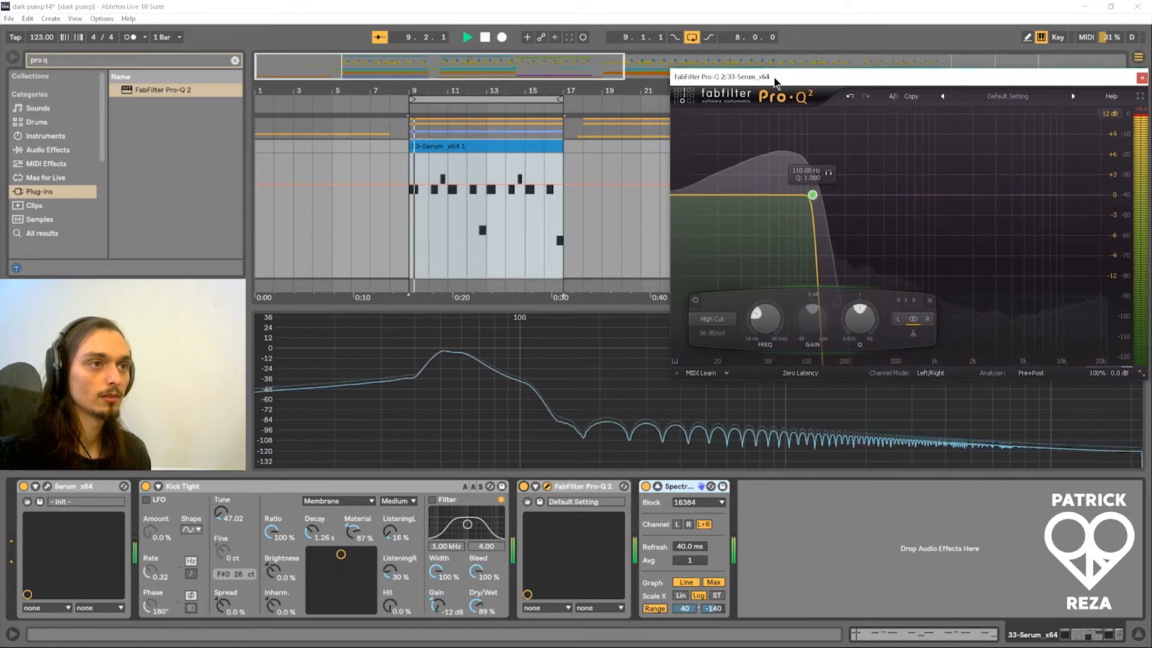
left_click(524, 486)
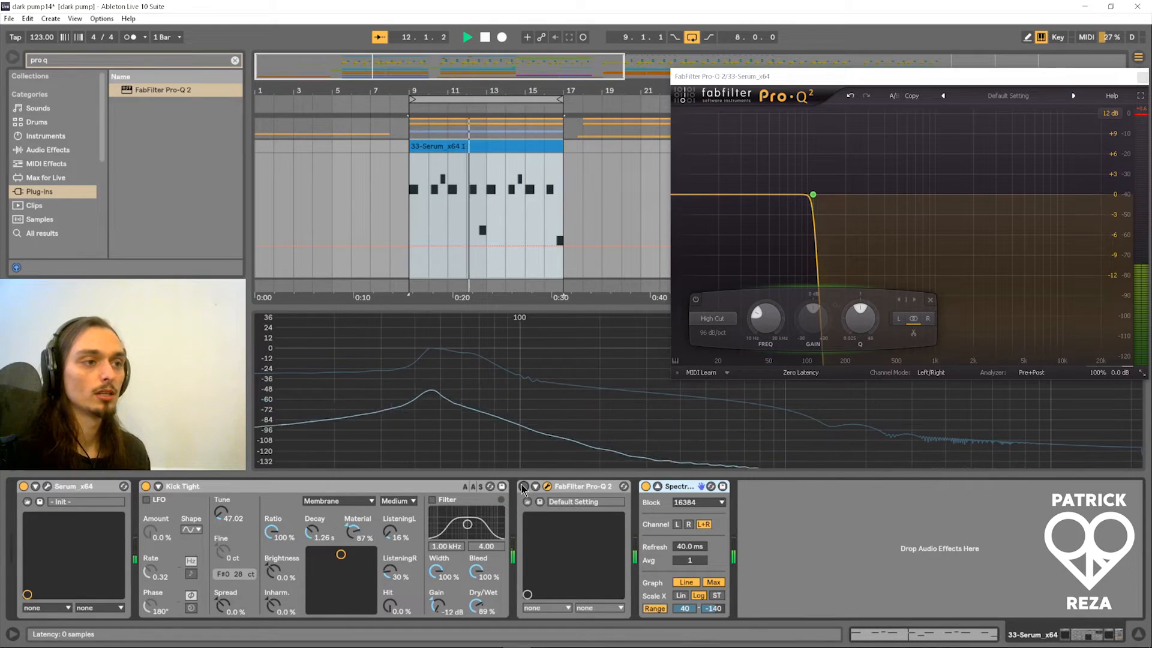
left_click(524, 487)
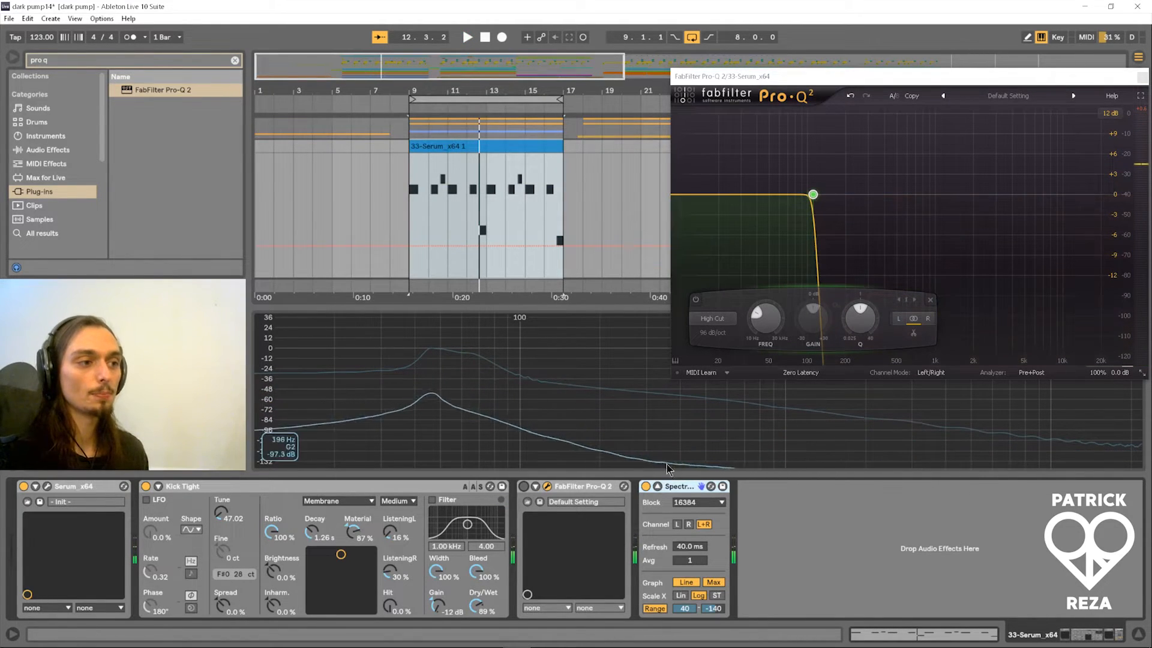
- Re-enable Pro-Q 2, close its window, and duplicate the Serum bass track
left_click(523, 486)
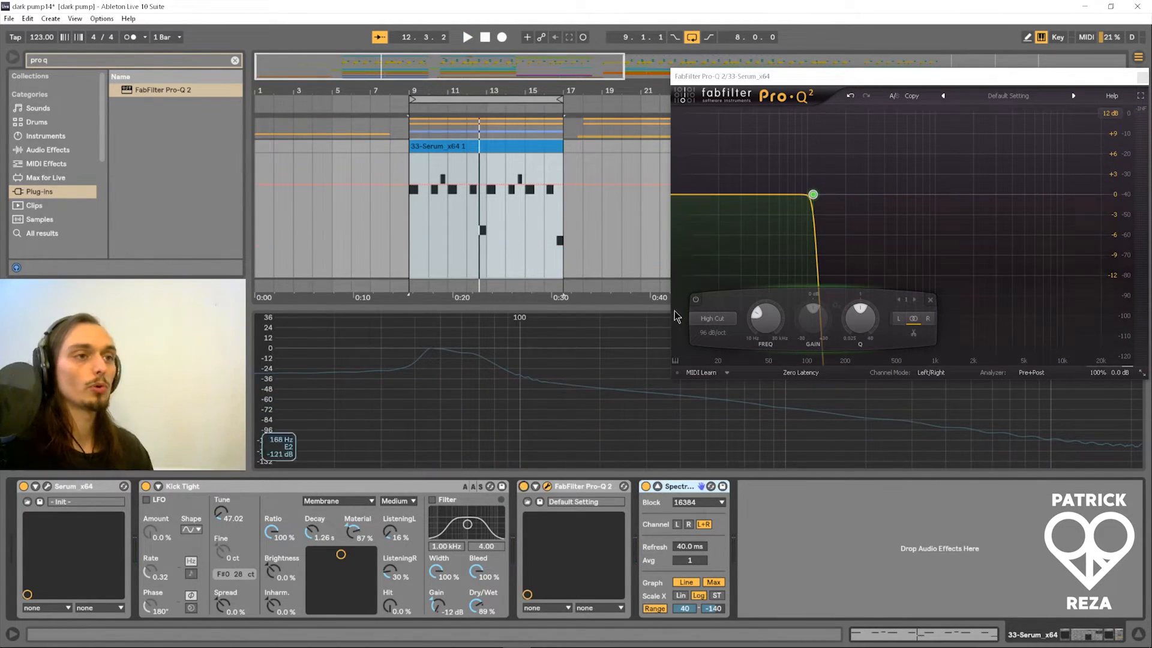
left_click(1142, 78)
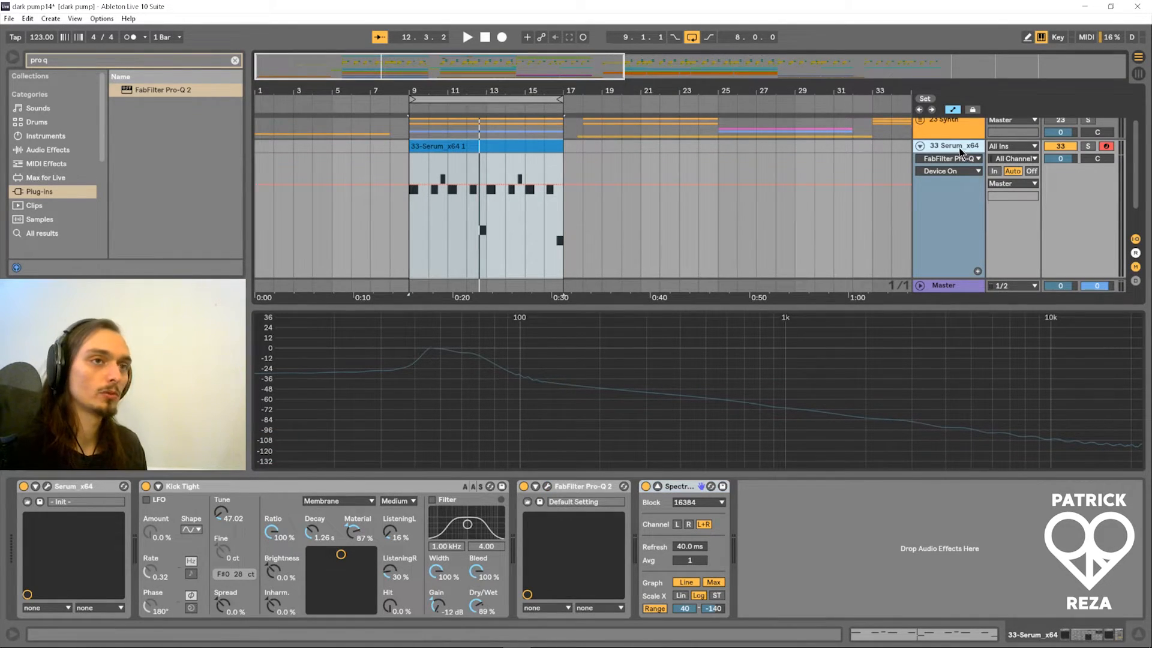
key("ctrl+d")
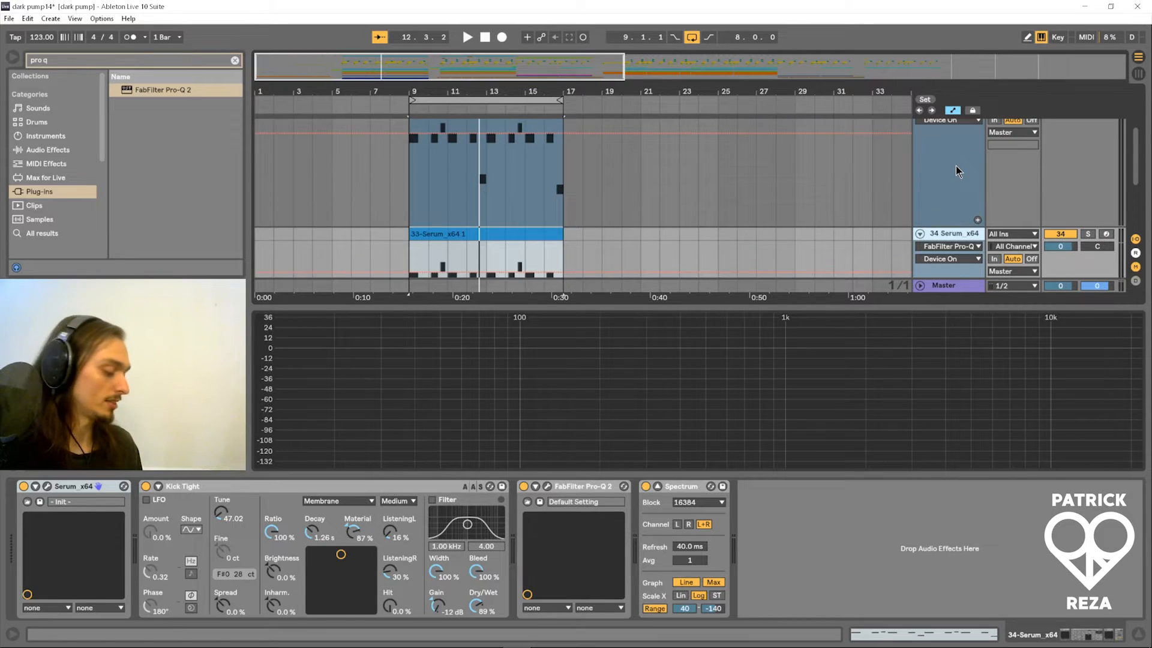
scroll(958, 171, "down", 2)
scroll(984, 191, "down", 2)
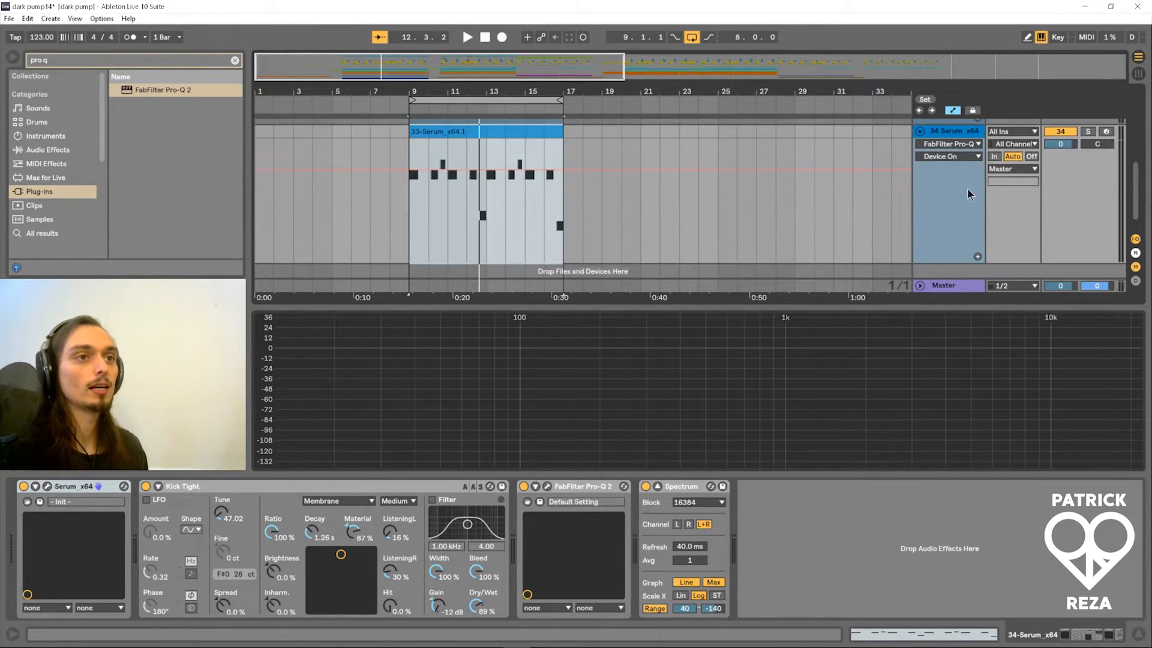
- Solo the duplicated Serum track and play it back with its devices and spectrum shown
left_click(1087, 132)
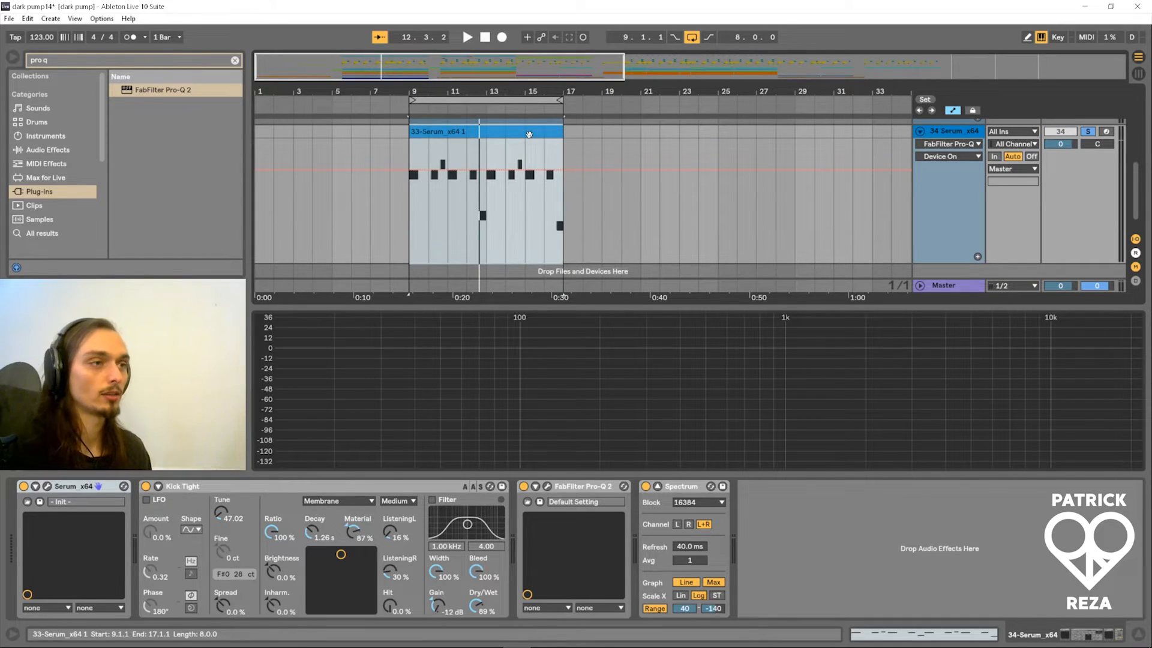
left_click(976, 133)
key("space")
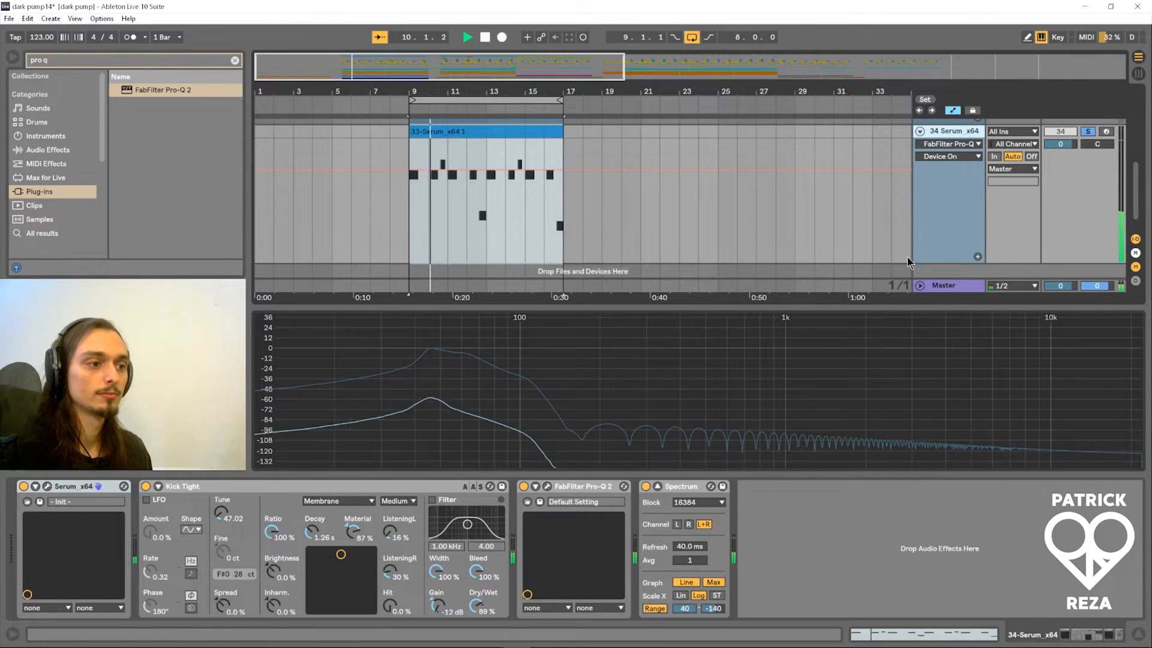
key("space")
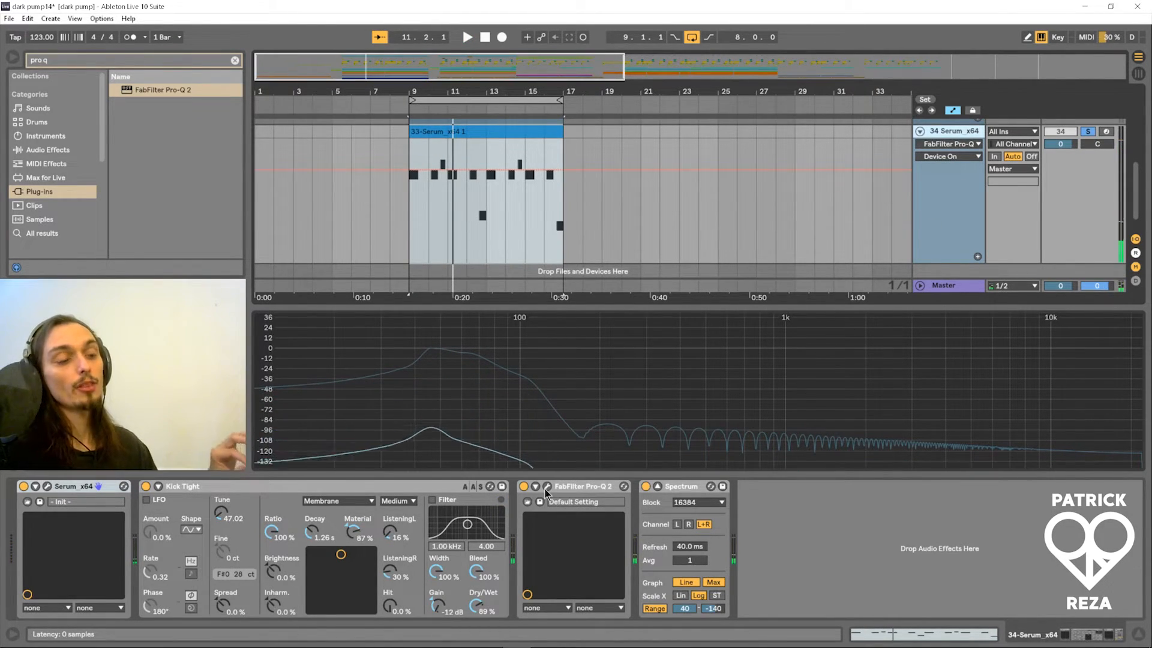
- Change the 110 Hz High Cut band in the duplicate track's Pro-Q 2 to a Low Cut and play the result
left_click(546, 487)
left_click(814, 195)
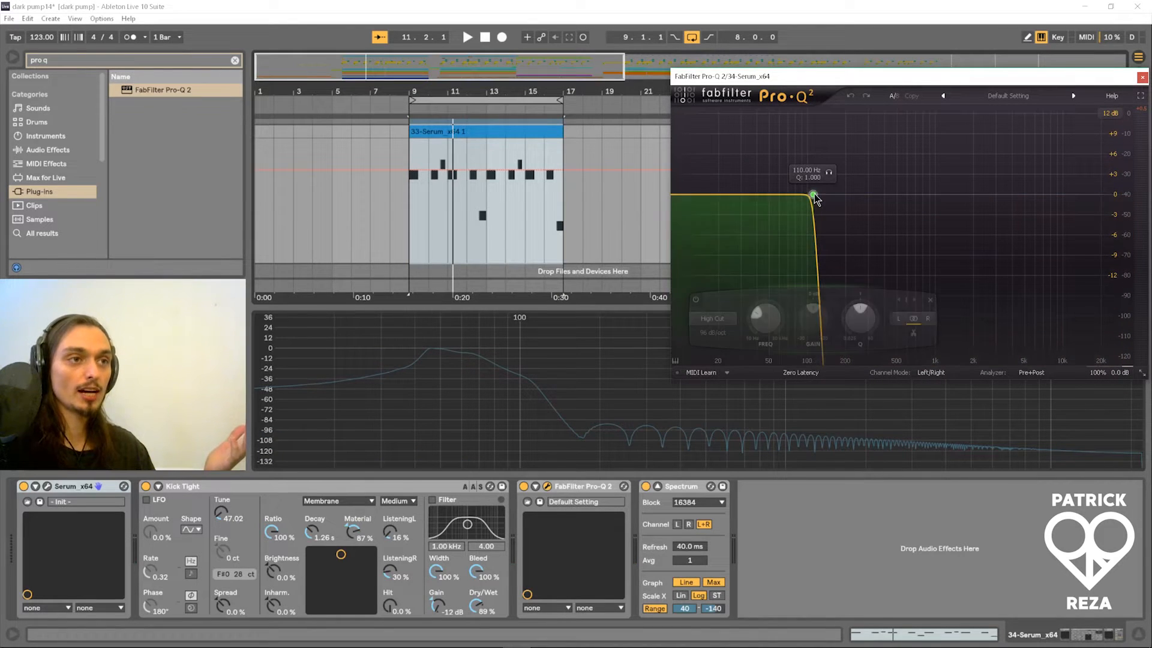
left_click(720, 319)
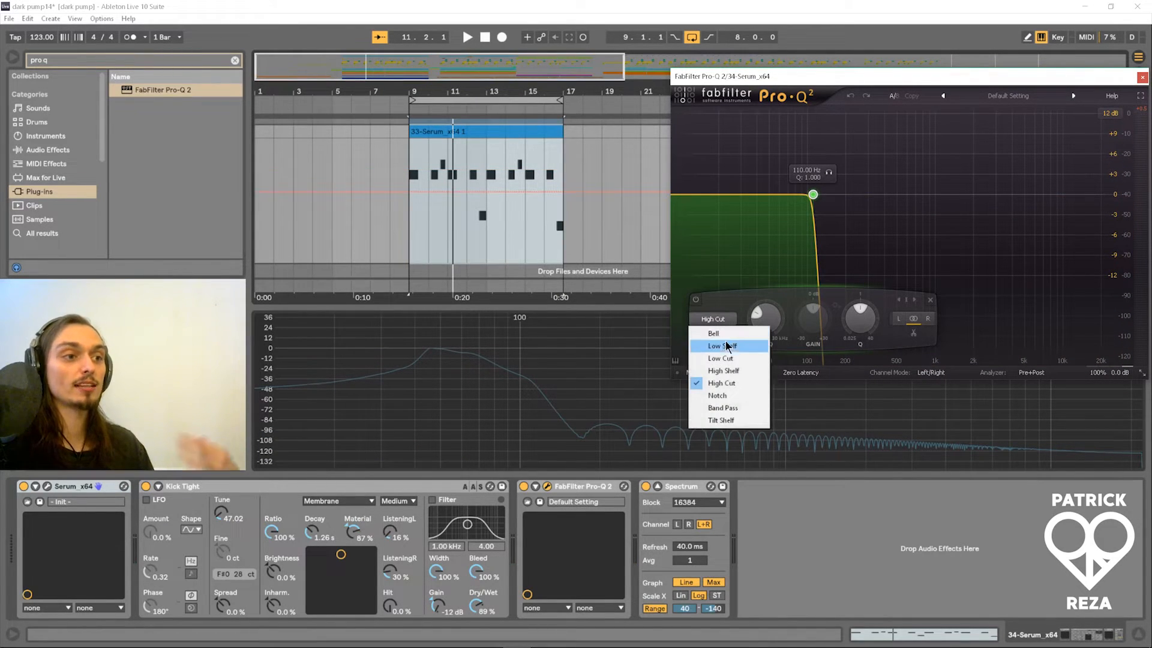
left_click(720, 354)
left_click_drag(858, 76, 726, 175)
key("space")
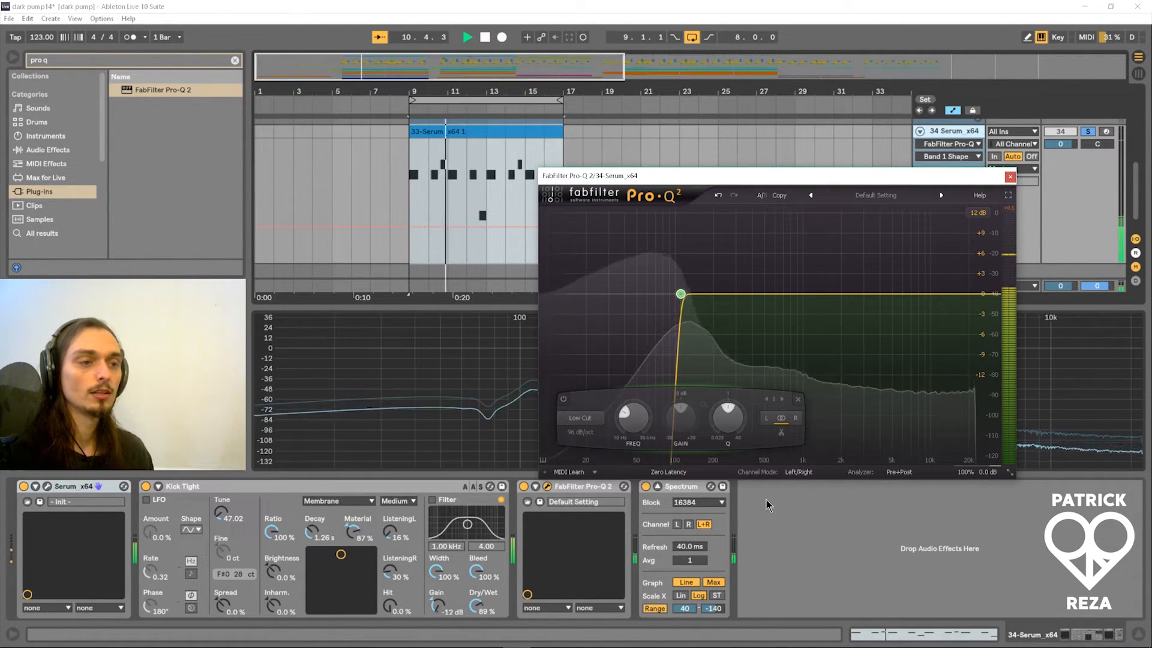
key("space")
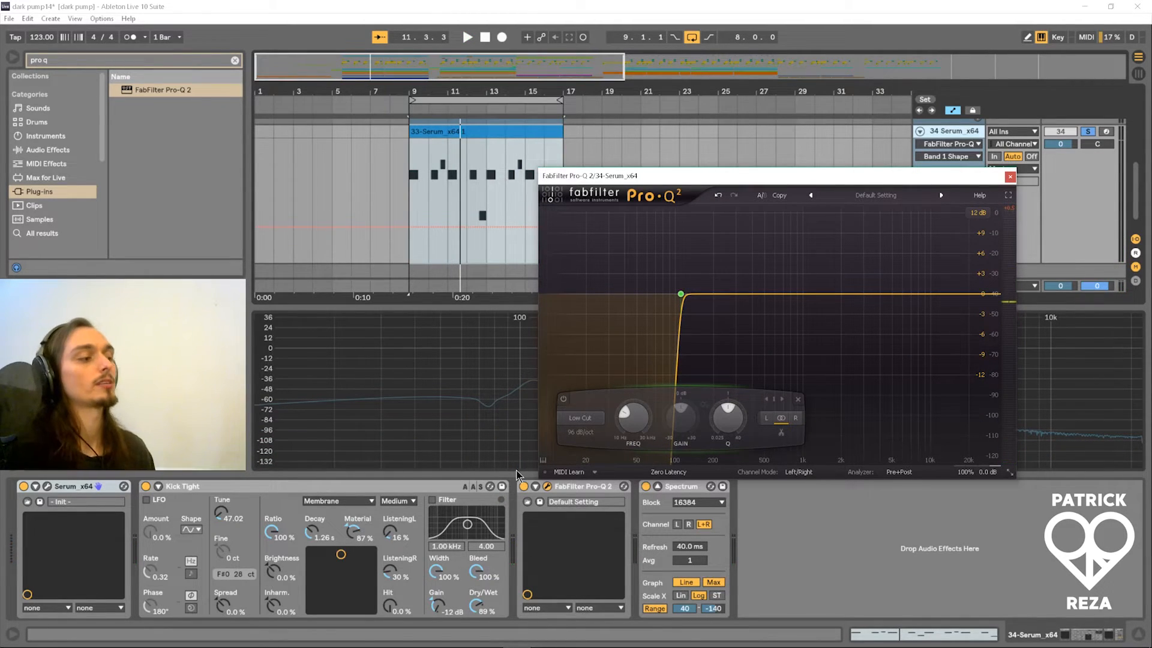
- Search the plug-ins for "uad raw", load UAD Raw on the duplicated Serum track, and move its window aside
left_click(85, 63)
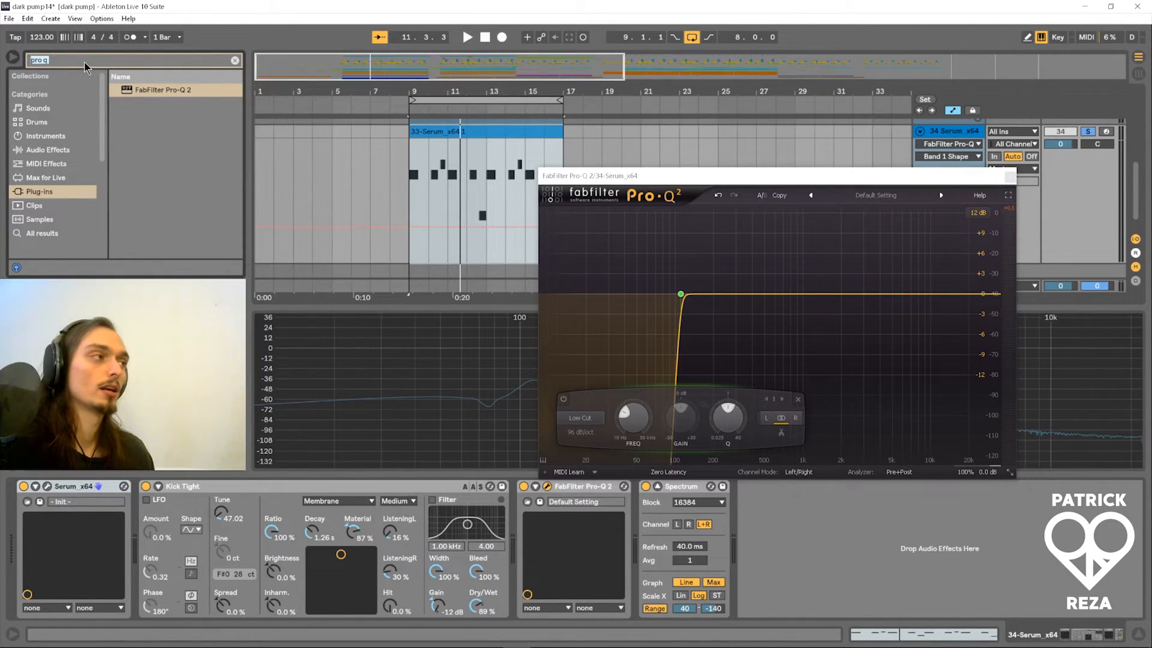
type("uad ")
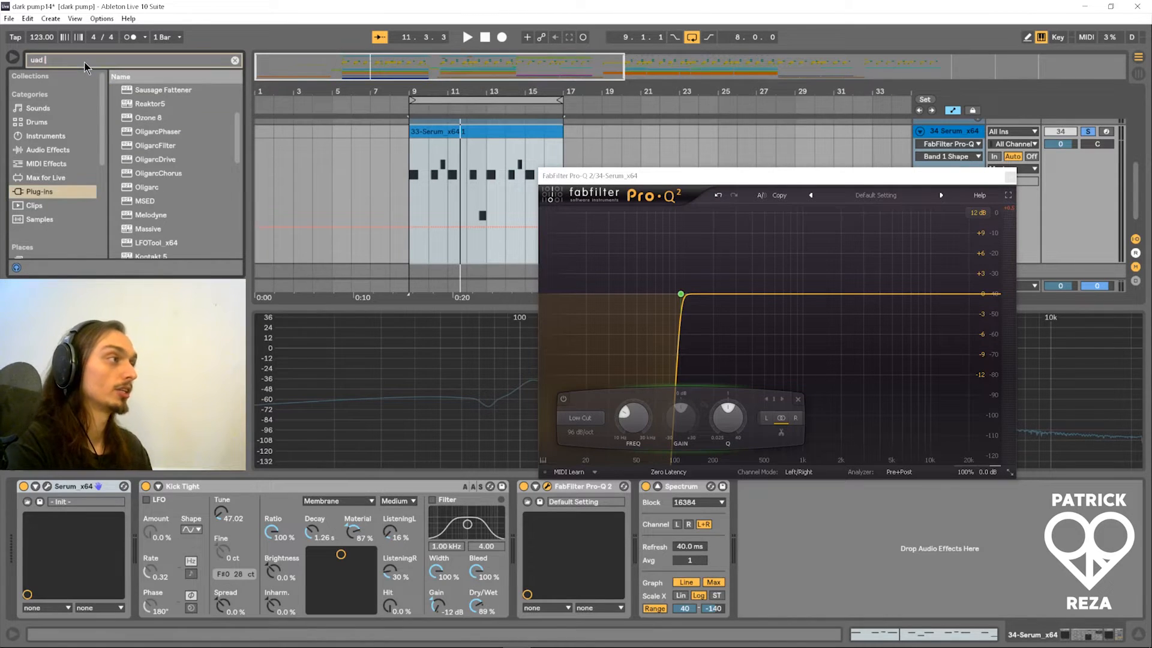
type("raw")
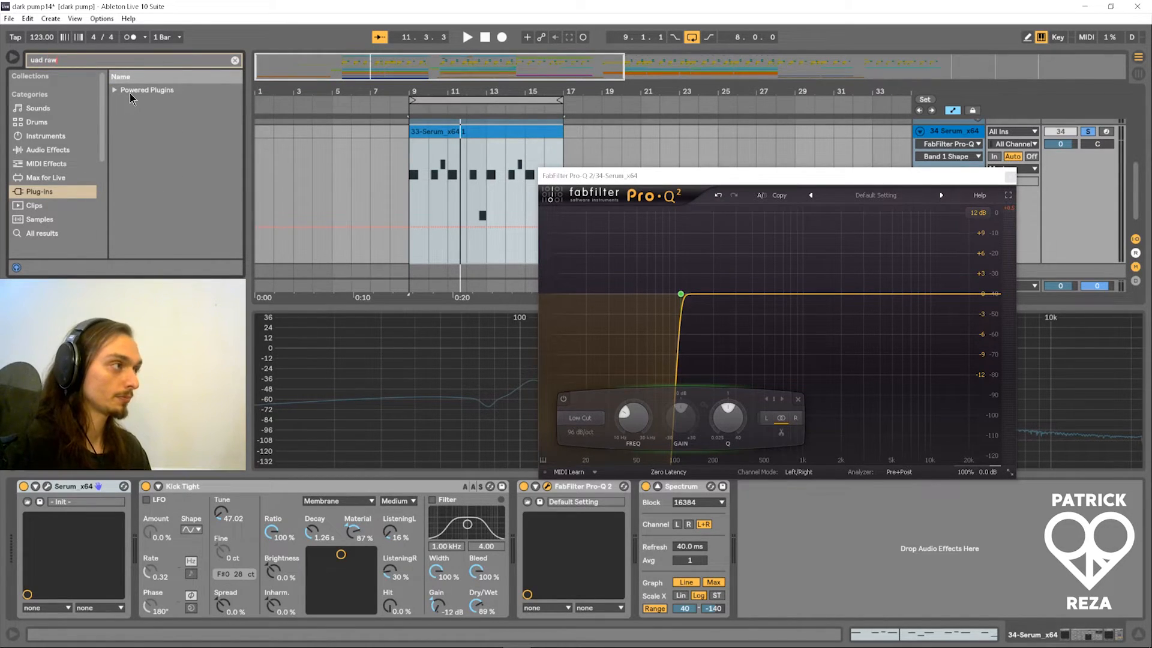
left_click(113, 85)
double_click(145, 105)
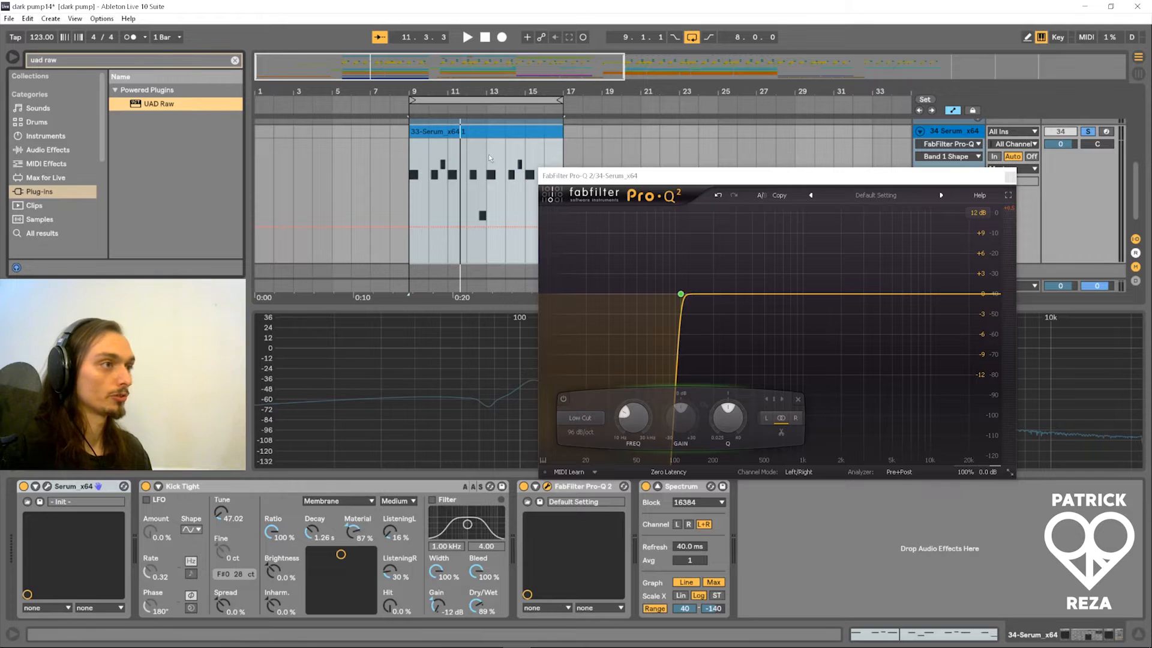
left_click_drag(633, 188, 353, 231)
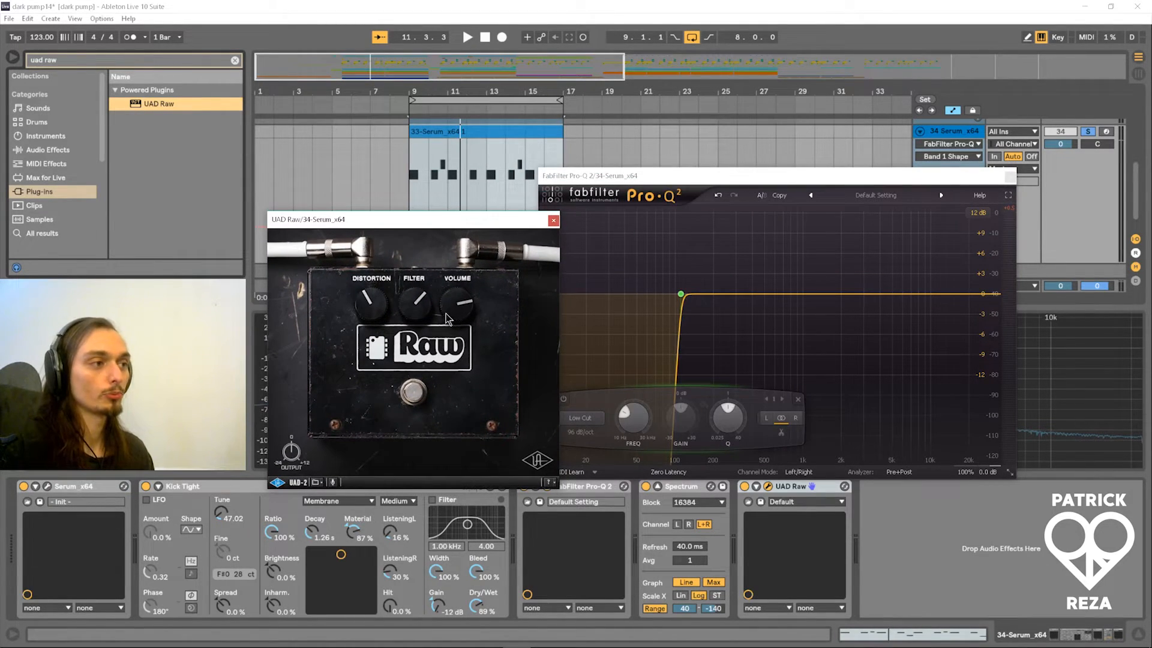
- Turn UAD Raw's Filter down to minimum, raise its Volume and Distortion high, and play the distorted bass
left_click_drag(436, 308, 425, 311)
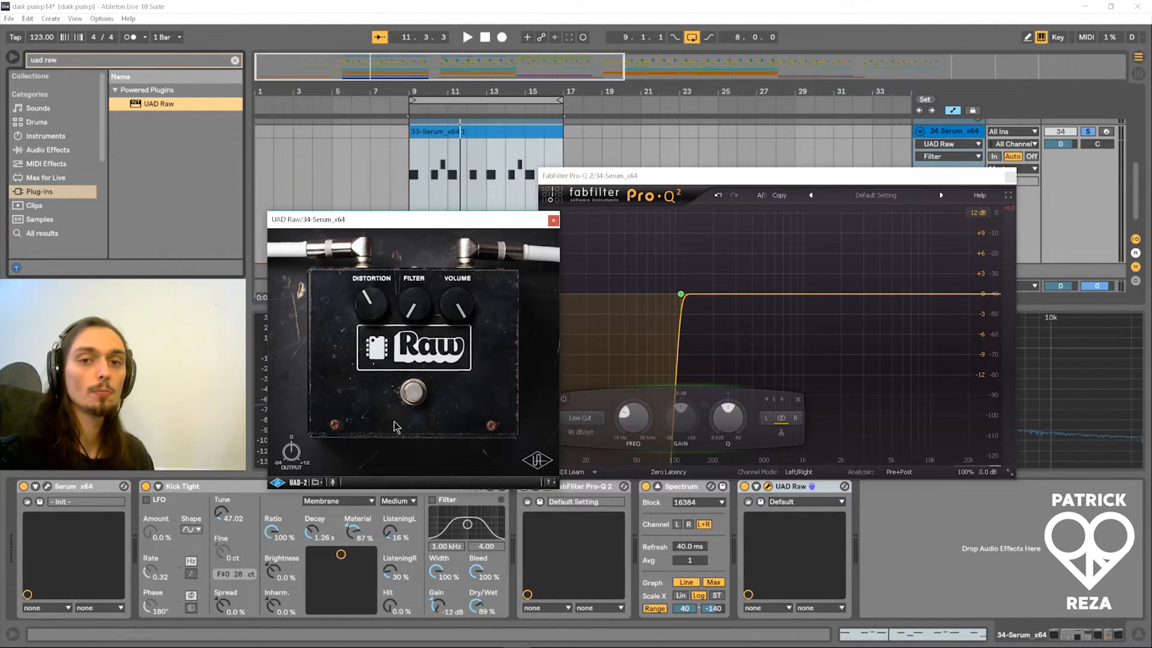
left_click_drag(358, 305, 369, 213)
key("space")
key("space")
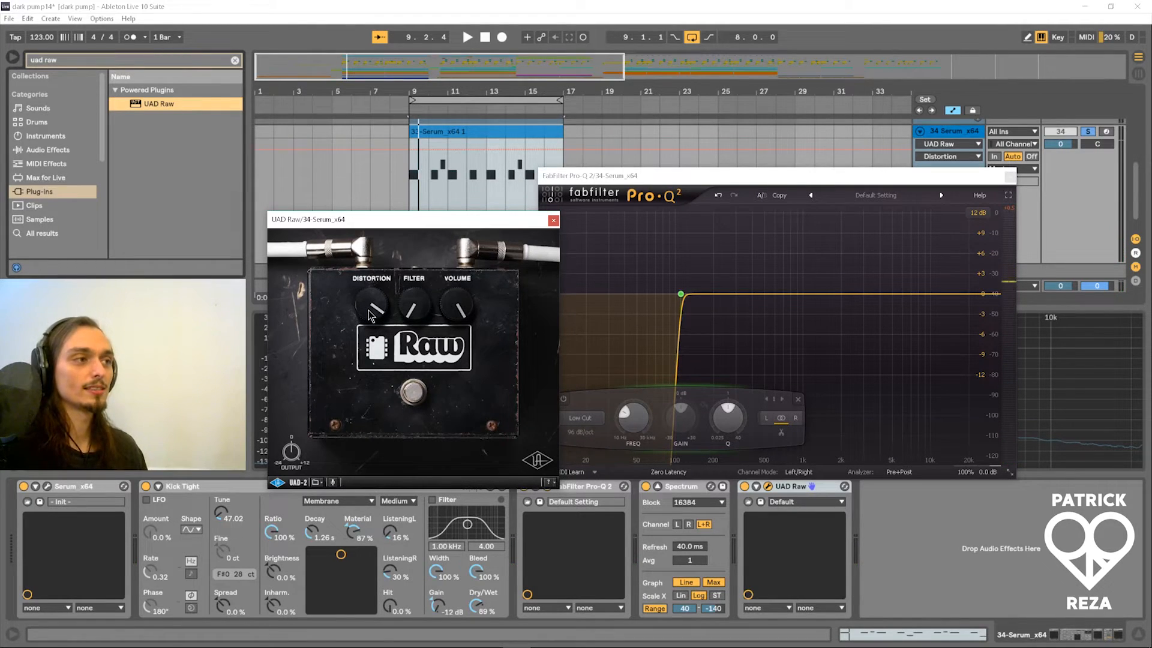
key("space")
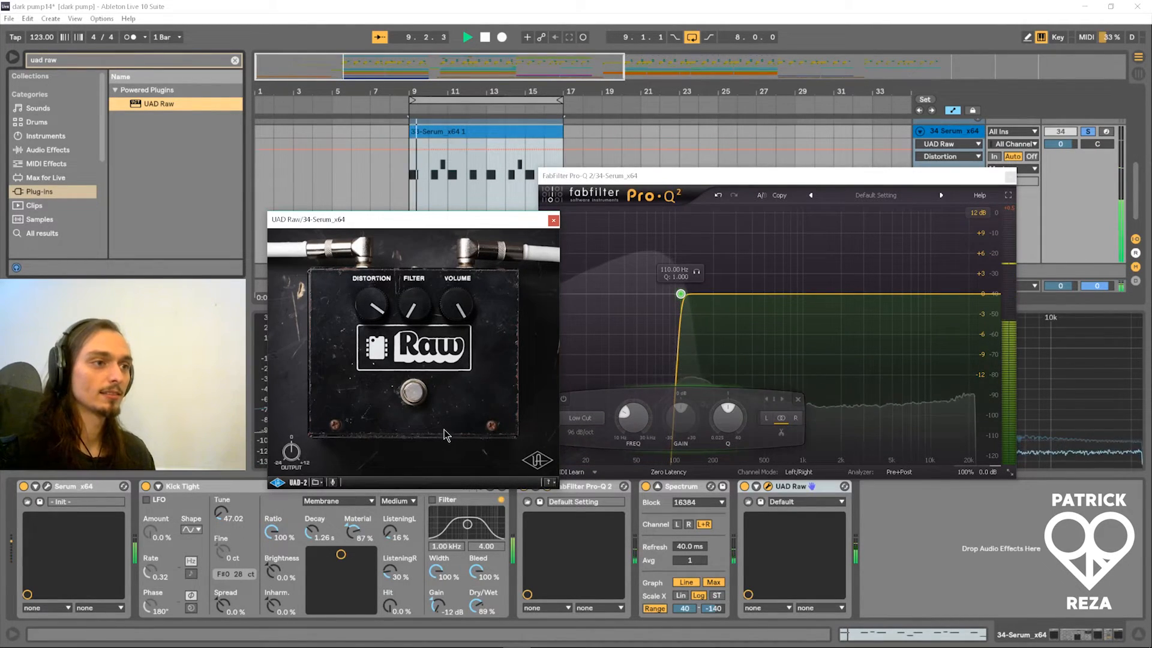
key("space")
- Open Serum on the duplicated track and switch Oscillator A's wavetable to the analog Basic_Cjw
left_click(47, 486)
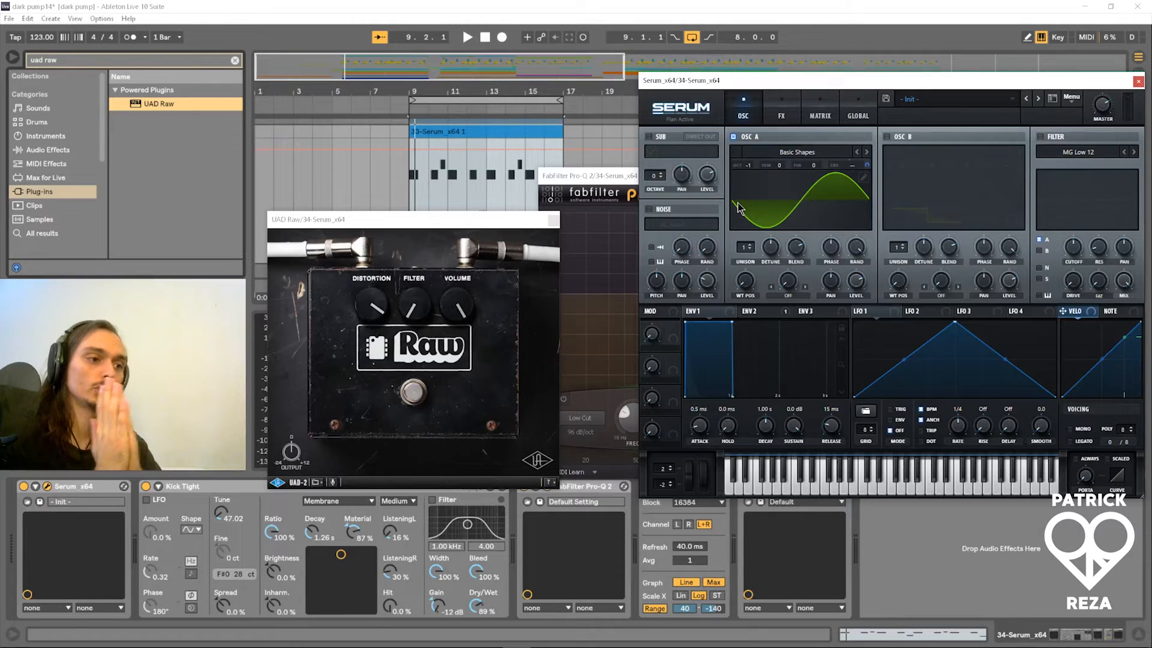
left_click_drag(778, 84, 734, 54)
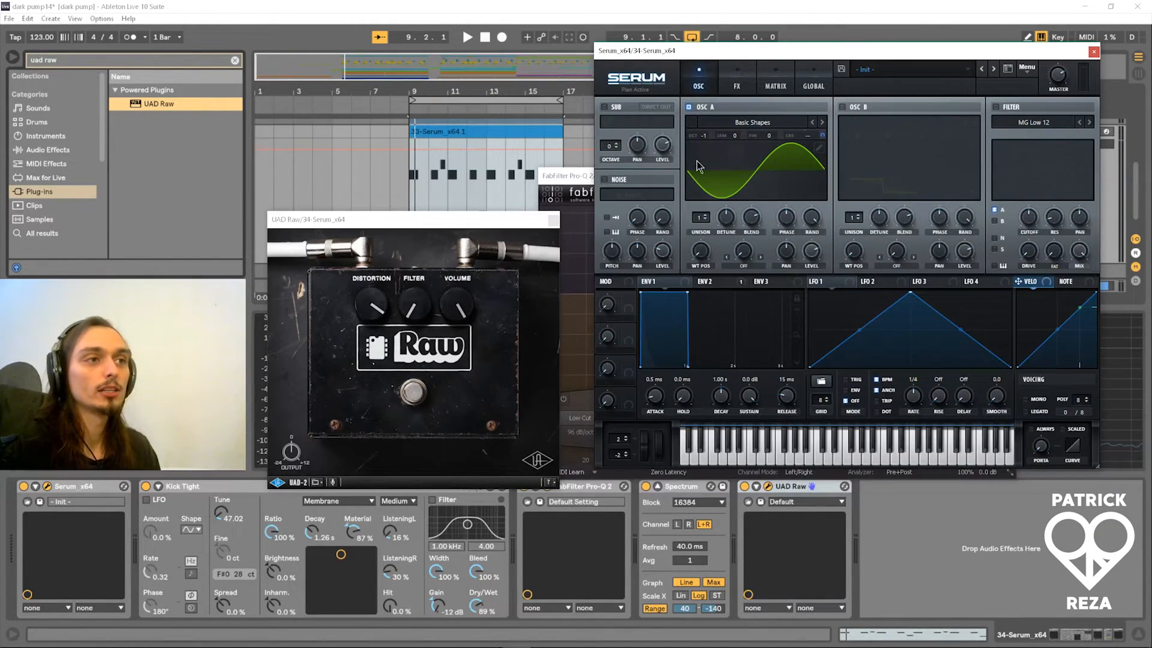
left_click(773, 125)
mouse_move(810, 135)
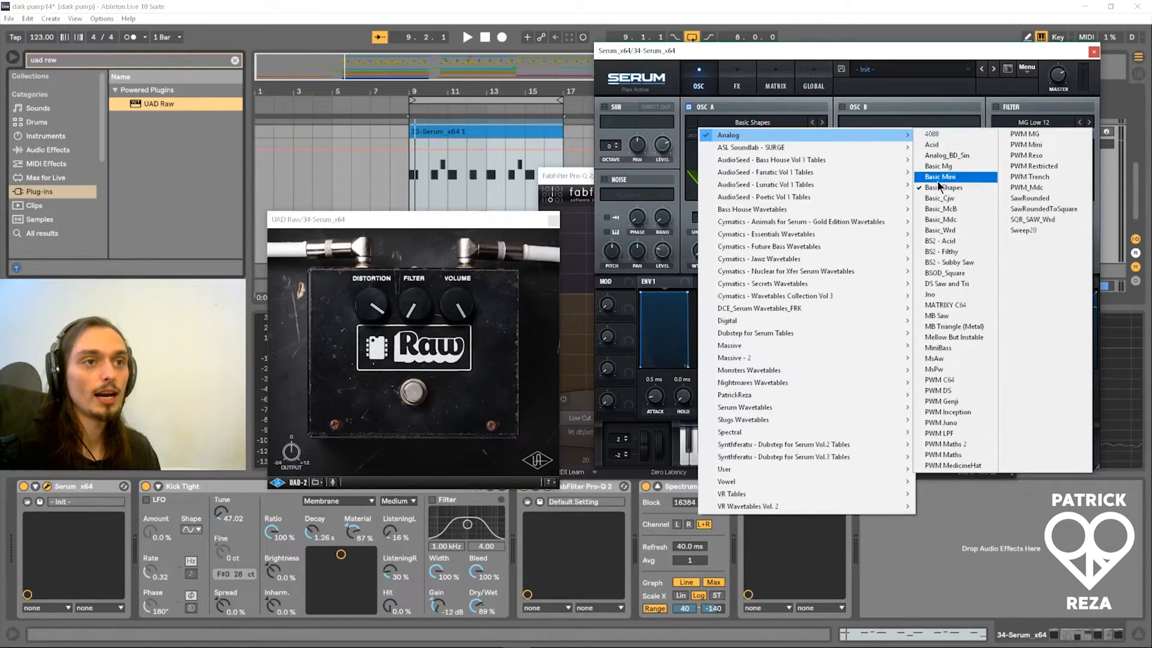
left_click(946, 197)
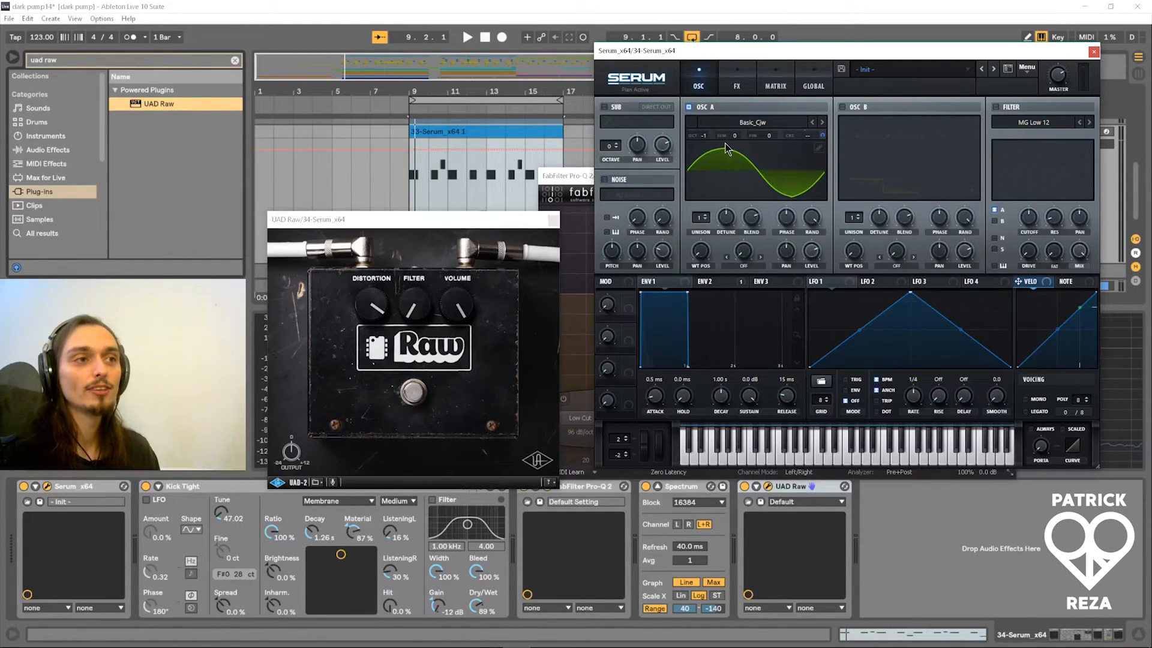
- Adjust Oscillator A's wavetable position while playing the bass, and close the Serum and Pro-Q 2 windows
mouse_move(711, 252)
left_mouse_down()
mouse_move(700, 234)
mouse_move(738, 184)
mouse_move(711, 222)
mouse_move(708, 271)
left_mouse_up()
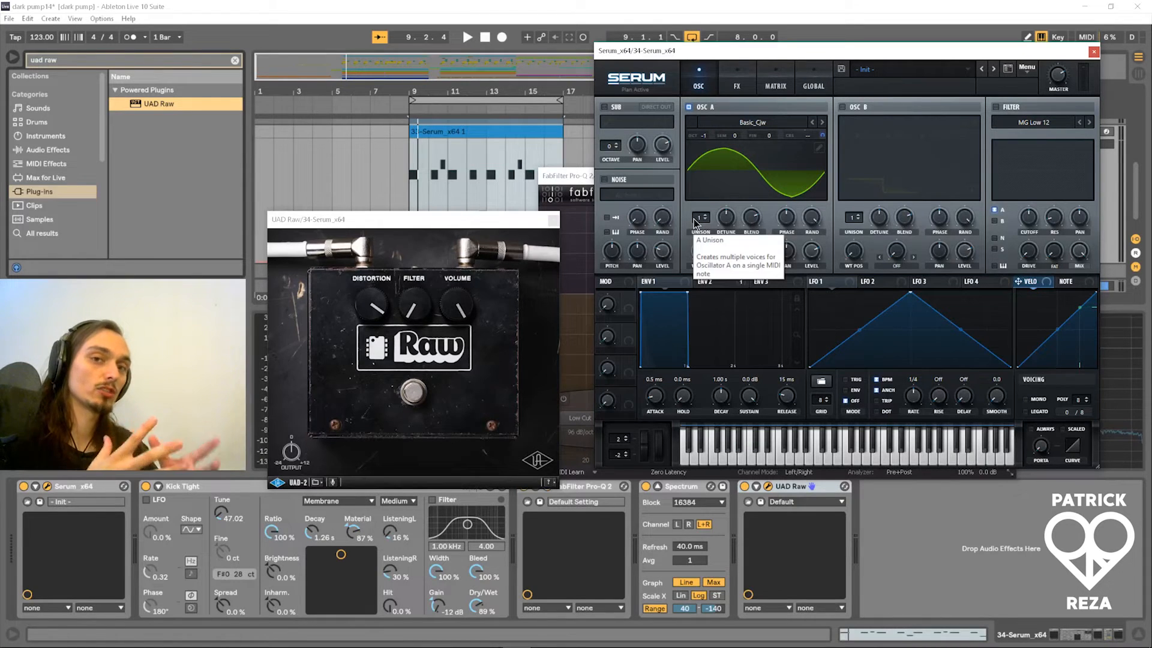
mouse_move(701, 252)
left_mouse_down()
mouse_move(715, 180)
mouse_move(706, 255)
left_mouse_up()
key("space")
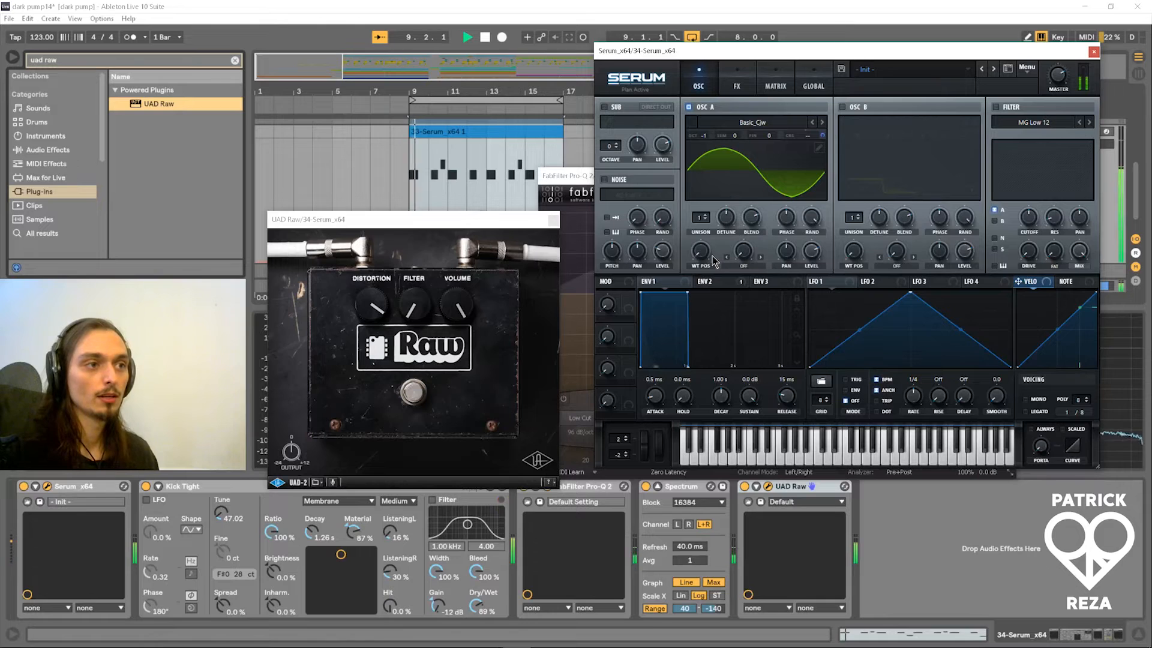
left_click(1094, 54)
key("space")
left_click(1010, 177)
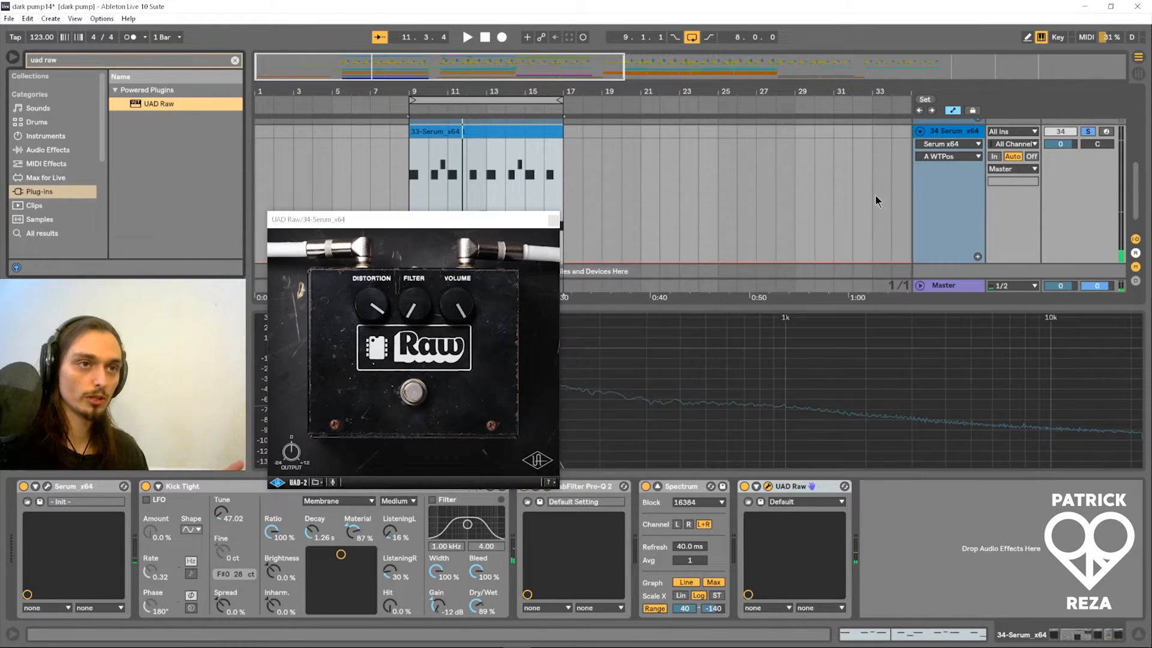
- Close the UAD Raw window, solo the original Serum track alongside the duplicate, and play both layers together
scroll(766, 204, "up", 2)
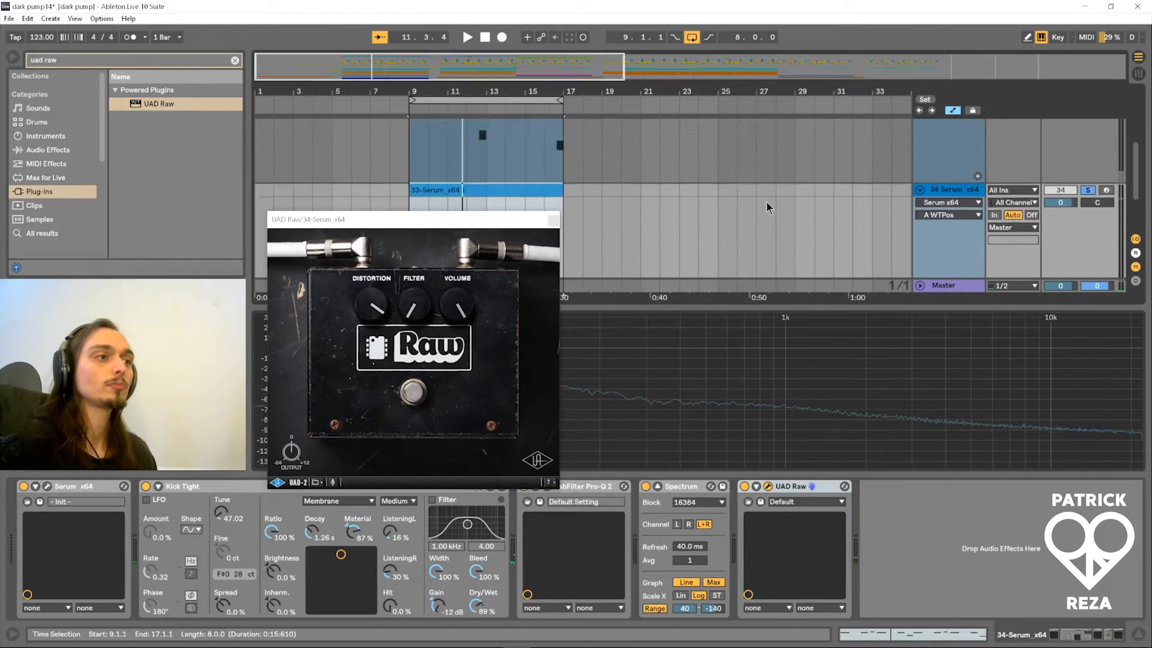
left_click(553, 220)
scroll(813, 235, "up", 3)
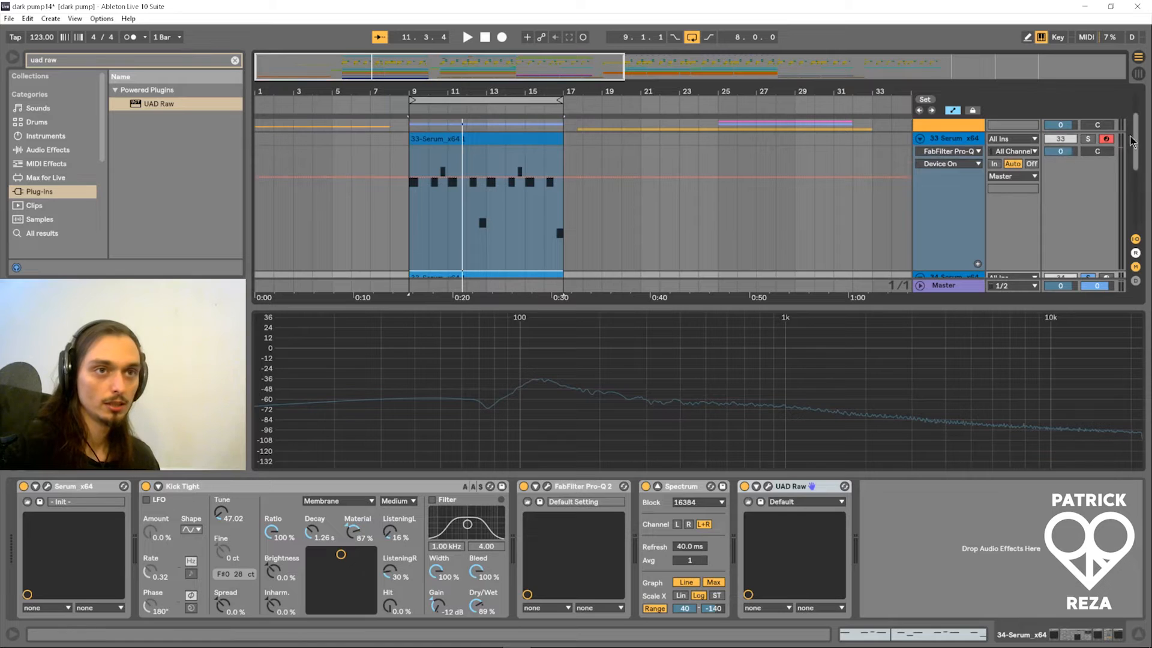
scroll(813, 235, "down", 1)
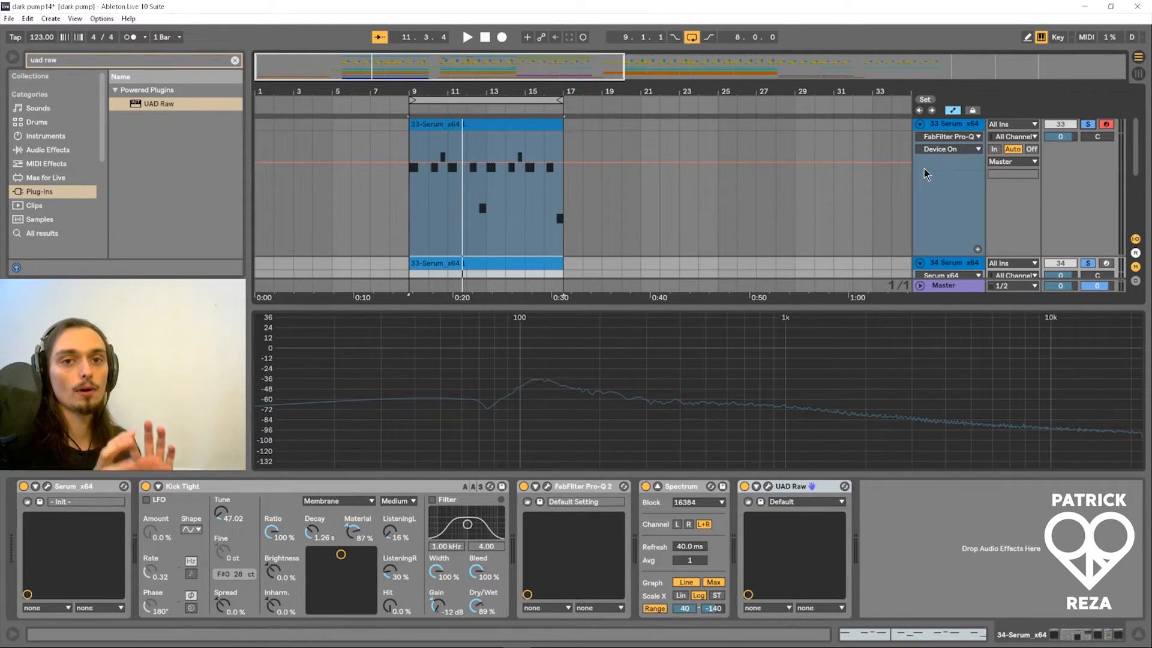
key("space")
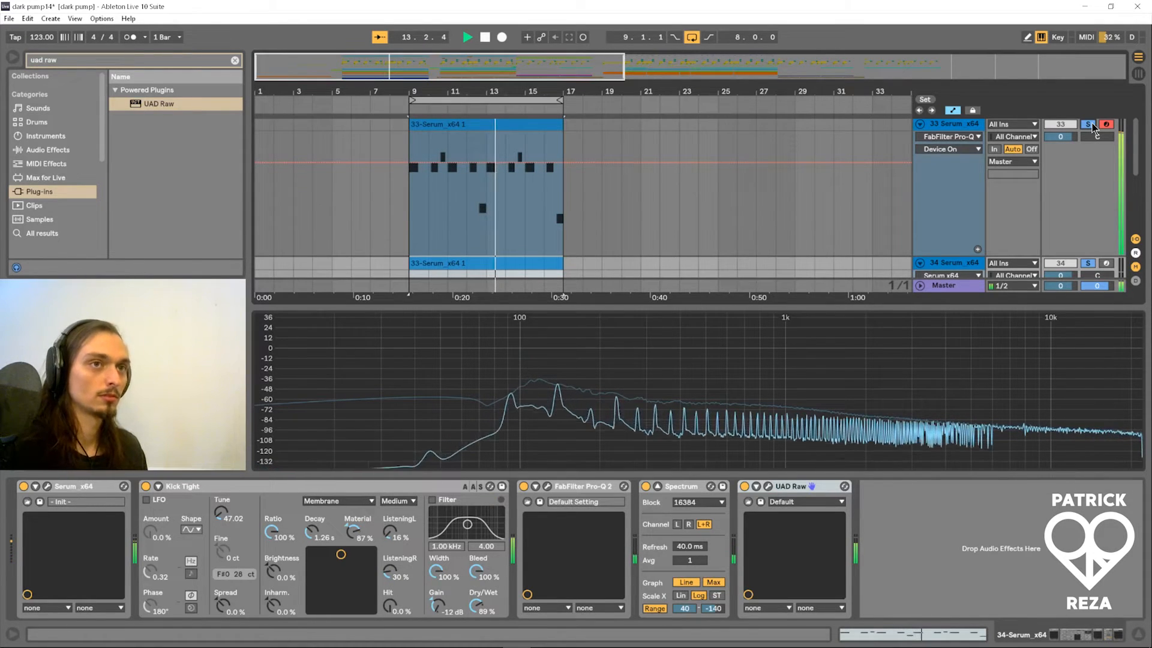
key("space")
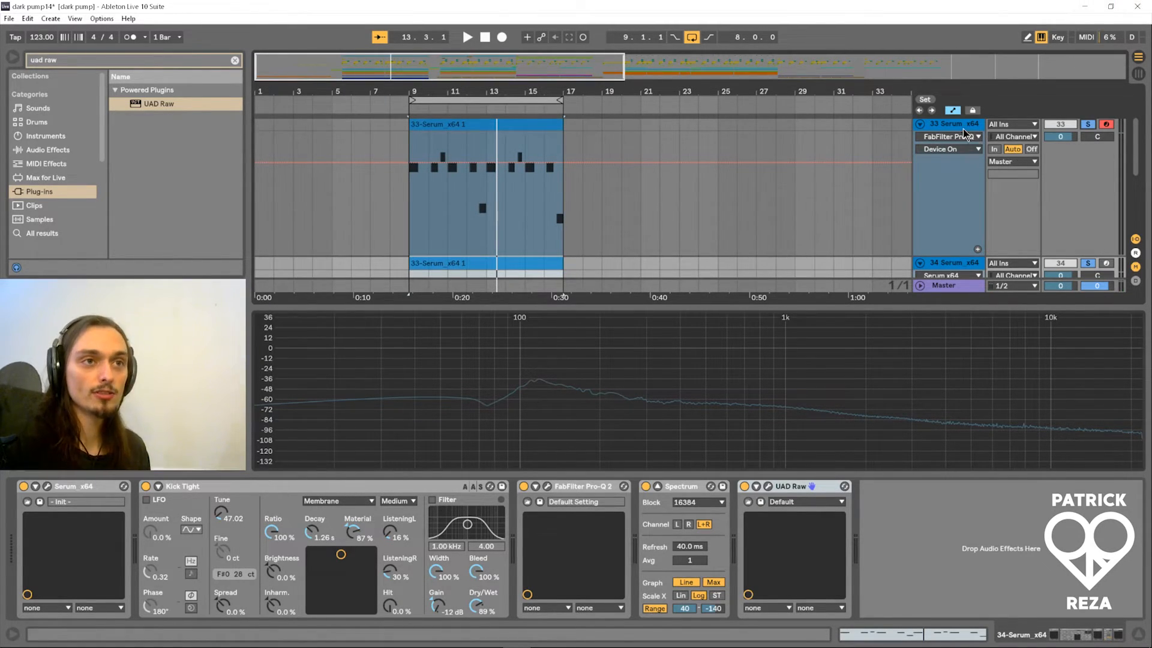
- Play both bass layers again with the original Serum track's spectrum displayed
key("Delete")
key("space")
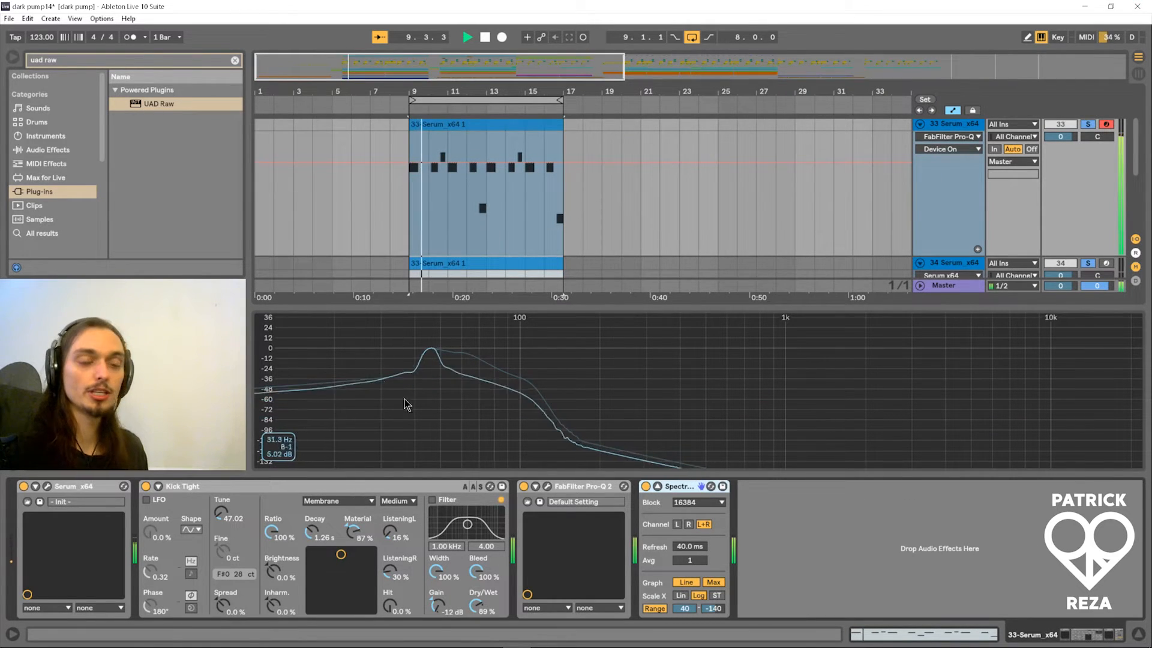
scroll(619, 187, "down", 3)
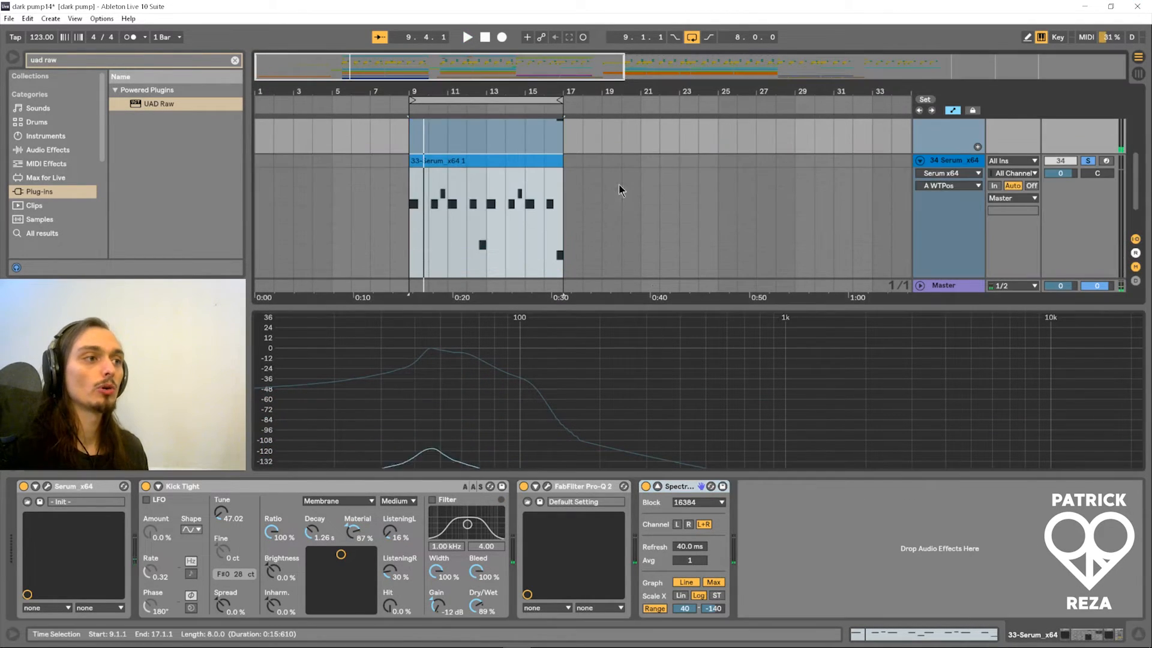
- Delete UAD Raw from the duplicated Serum track
left_click(954, 162)
left_click(809, 487)
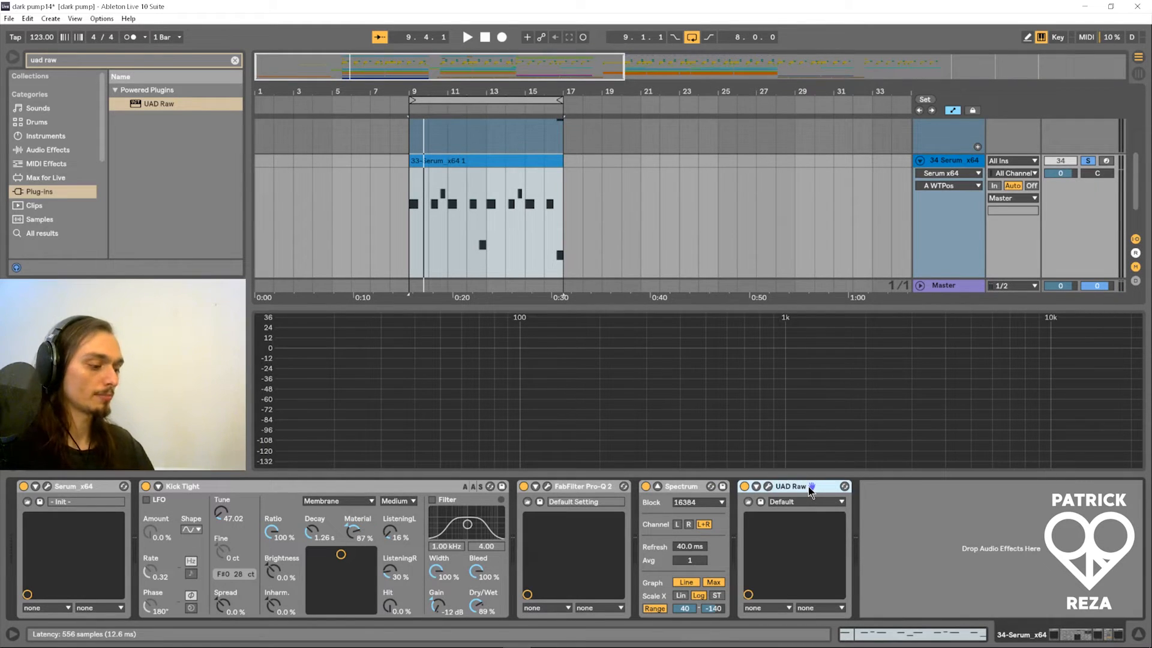
key("Delete")
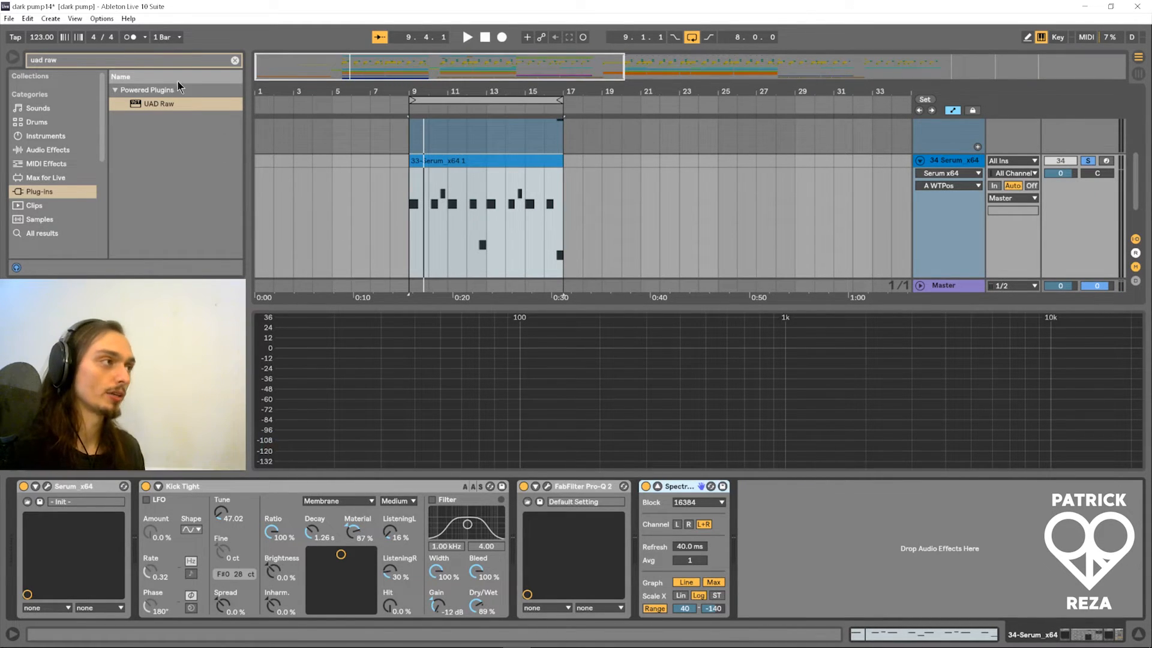
- Search the whole library for Saturator and add it to the end of the duplicated Serum track's device chain
left_click(176, 64)
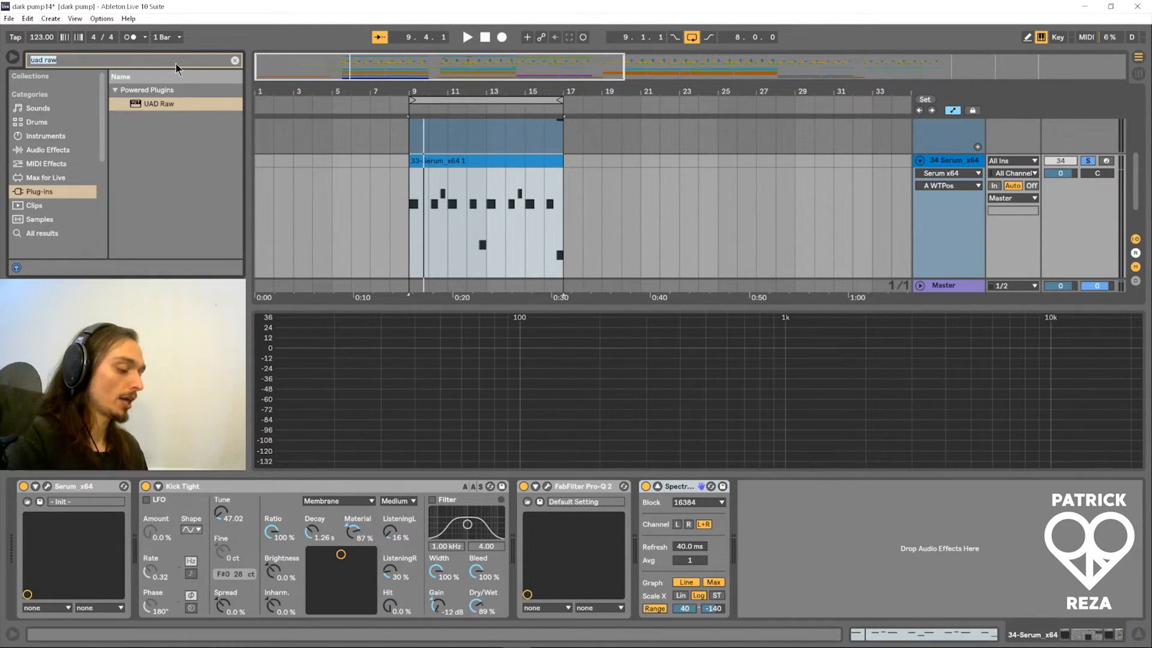
key("BackSpace")
type("saturator")
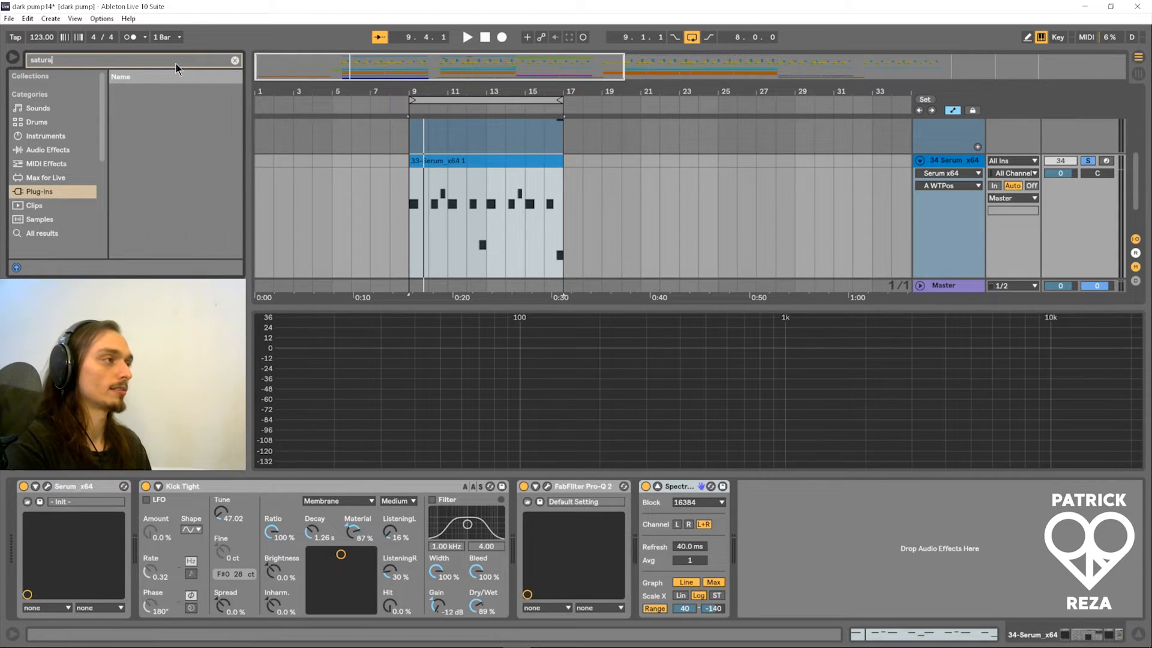
left_click(49, 234)
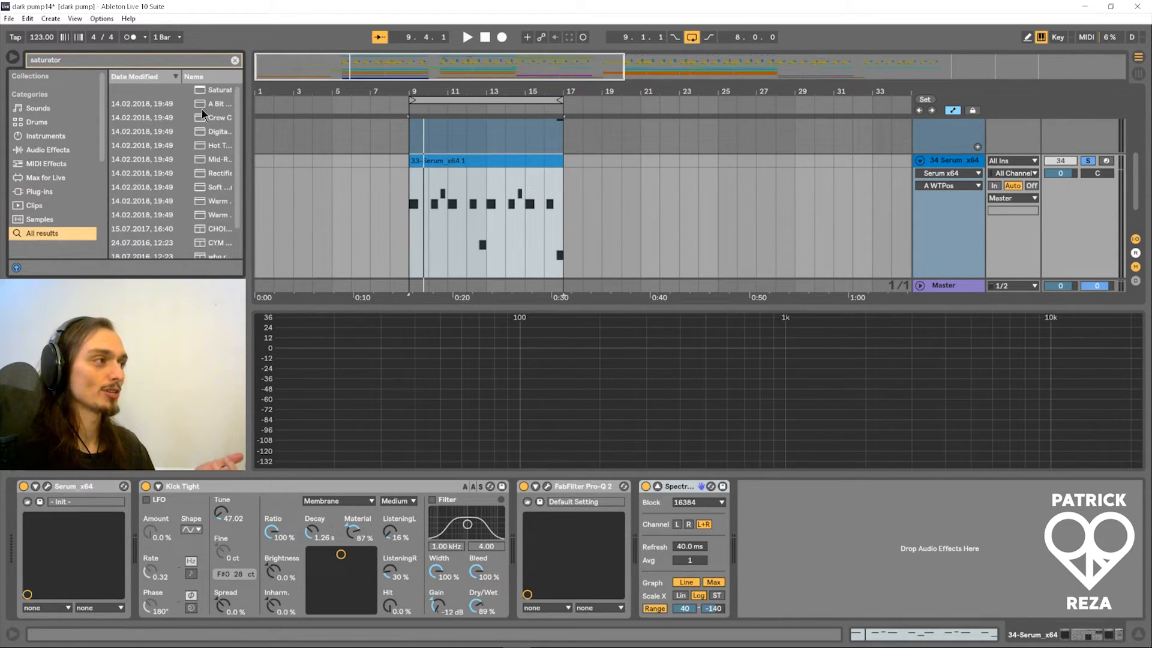
left_click(226, 89)
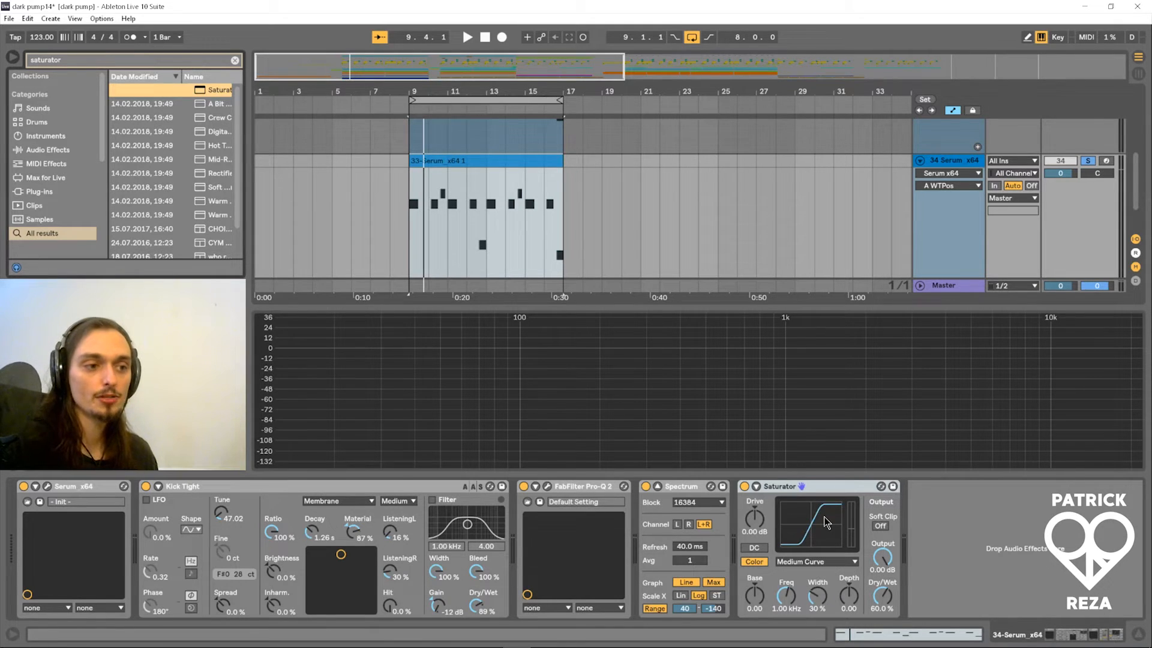
- Lower Saturator's Dry/Wet to 0% and raise its Drive to 25 dB while playing the bass
left_click(814, 563)
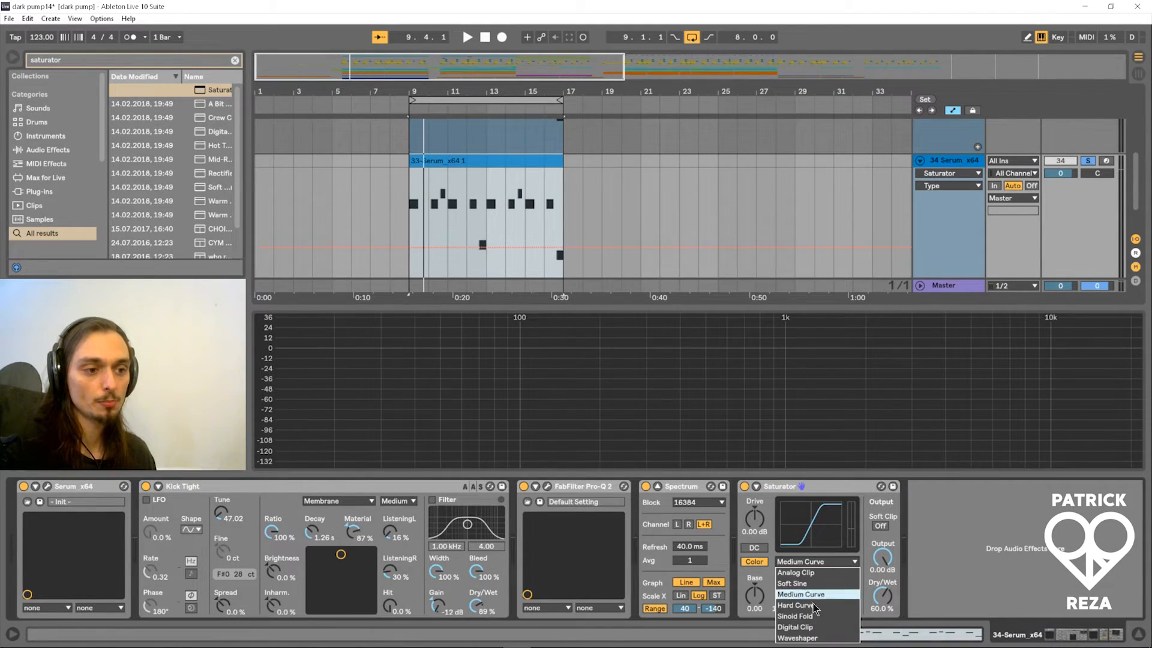
left_click(885, 597)
left_click_drag(886, 597, 885, 645)
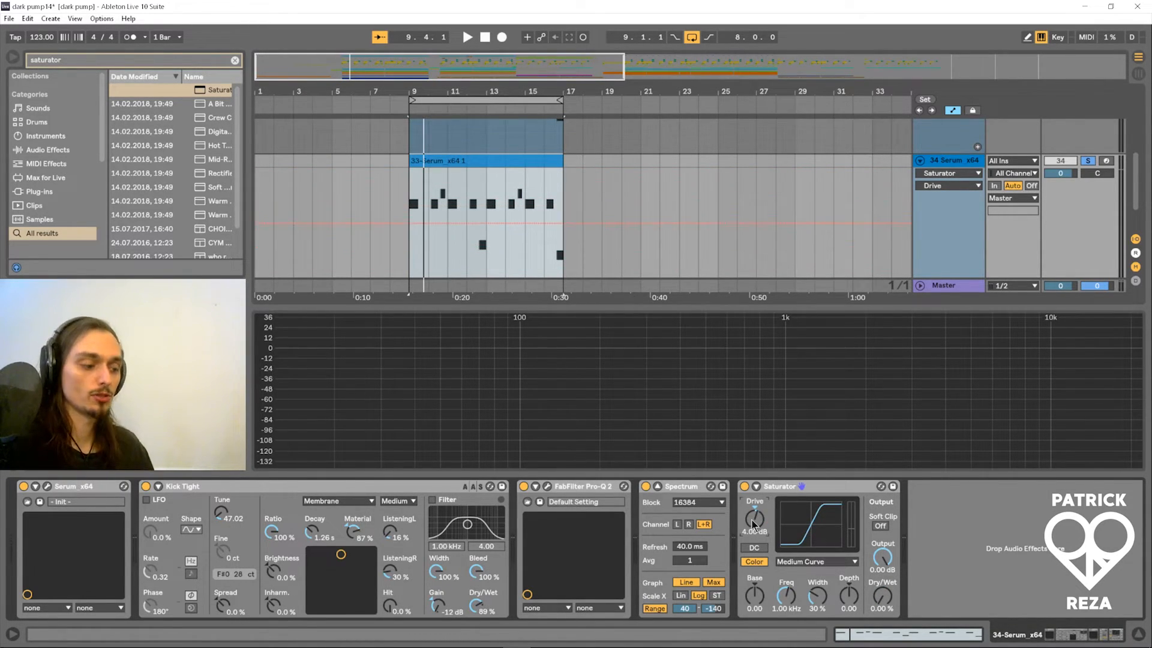
key("space")
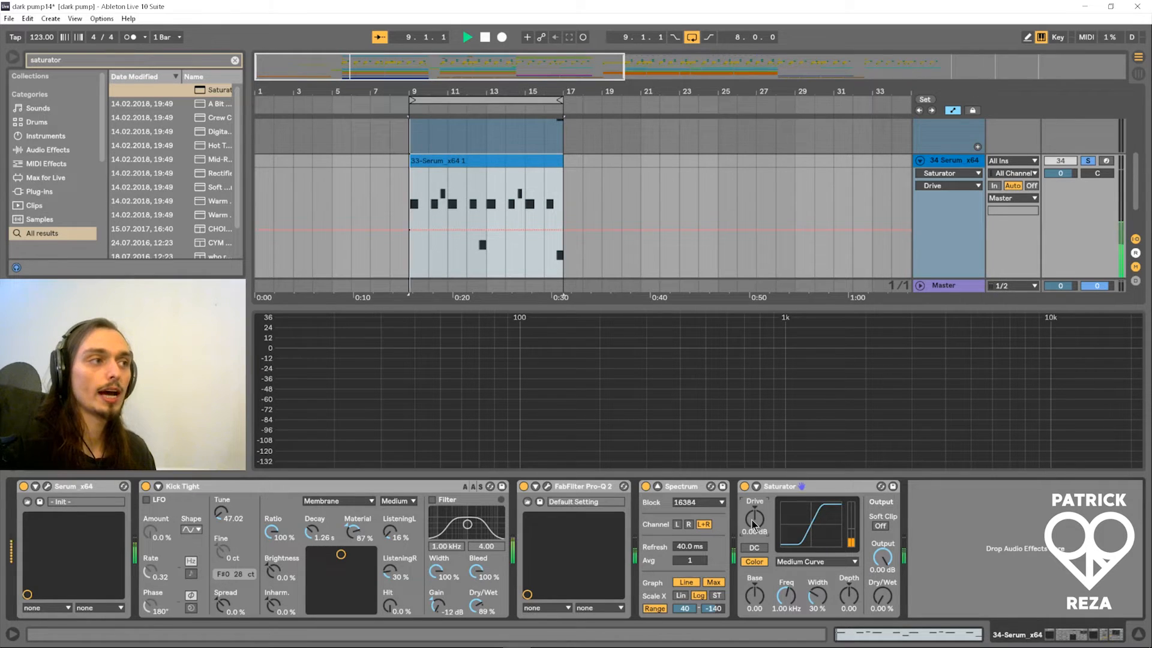
left_click_drag(754, 526, 754, 474)
key("space")
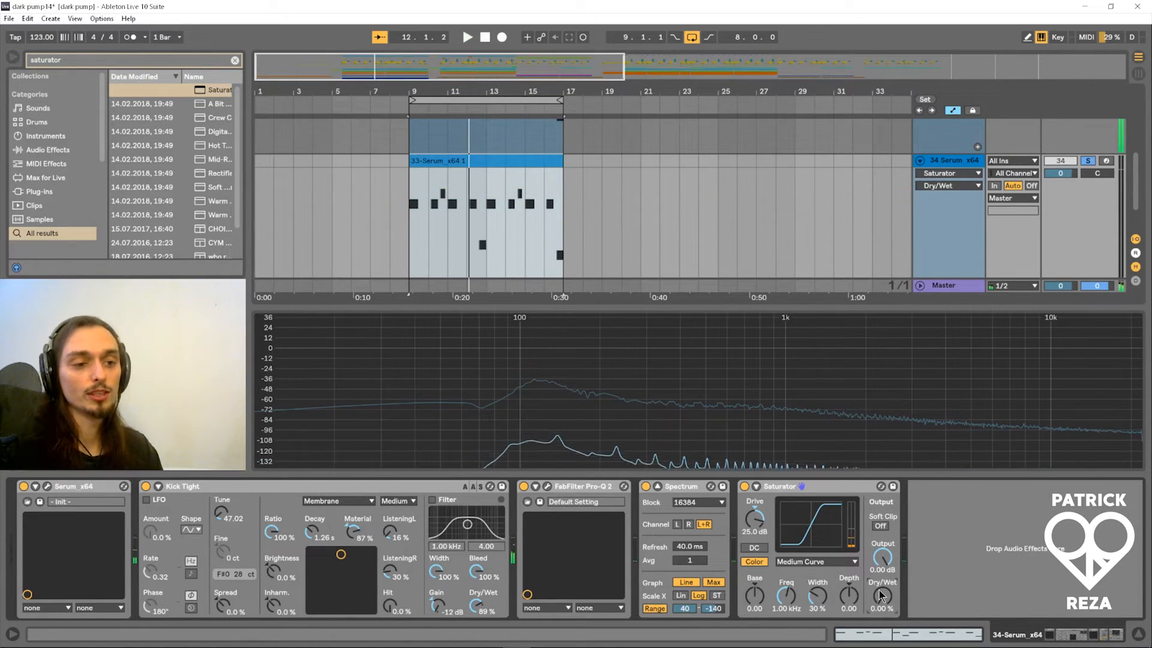
- Set Saturator's Dry/Wet to 100% and its Drive to 16.6 dB while playing the bass
left_click(882, 596)
left_click_drag(882, 596, 882, 557)
key("space")
left_click_drag(761, 528, 761, 528)
key("space")
- Reorder the chain so Pro-Q 2 follows Saturator and Spectrum comes last, and check the Pro-Q 2 low cut
left_click_drag(632, 490, 924, 510)
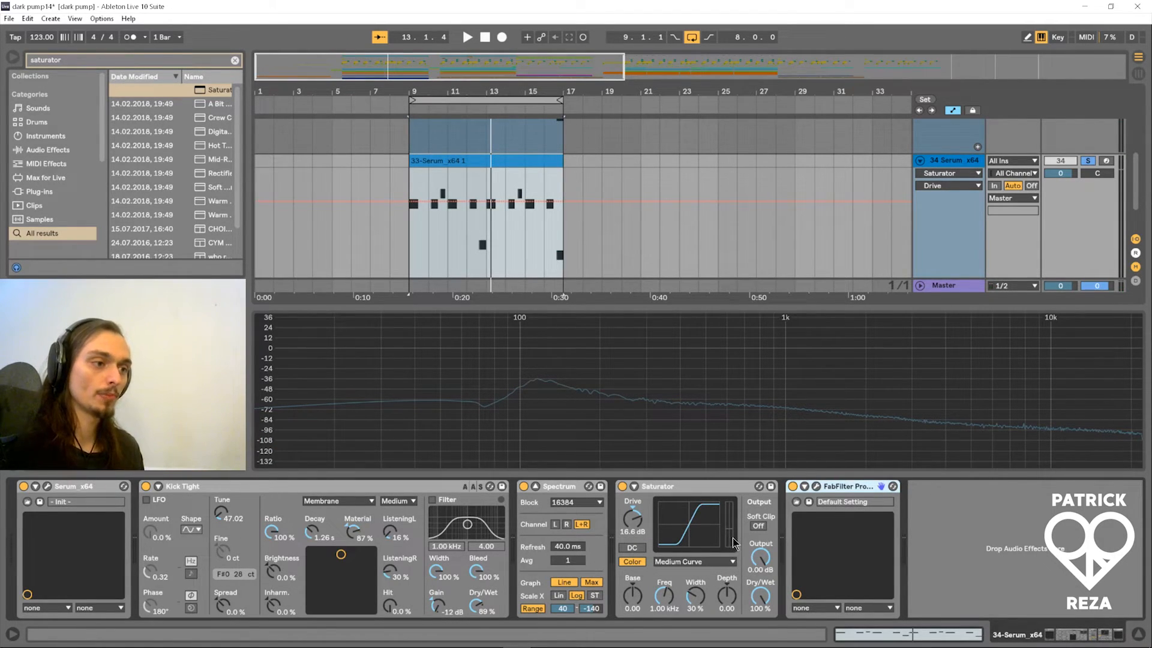
left_click_drag(565, 496, 987, 510)
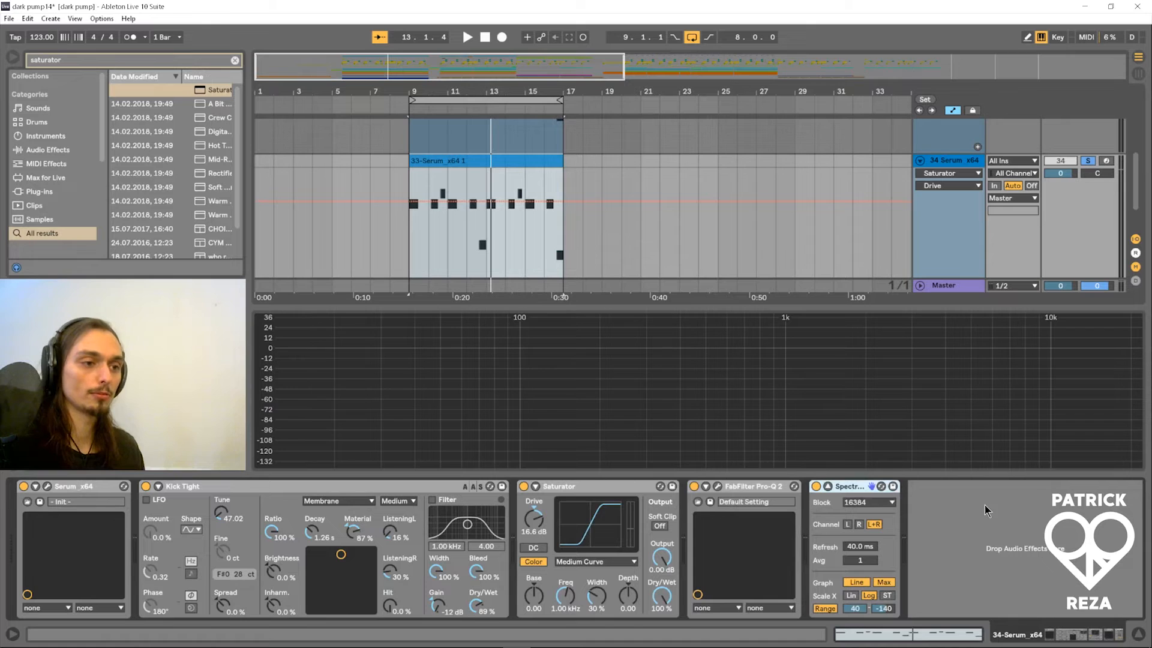
left_click(718, 486)
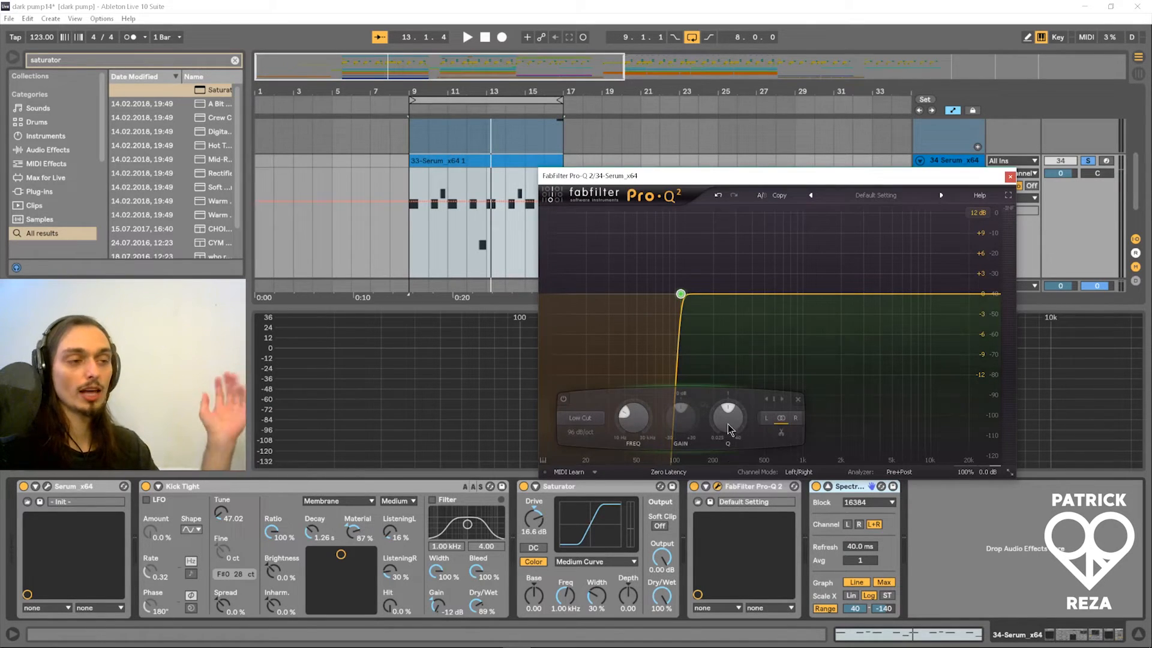
left_click(1010, 177)
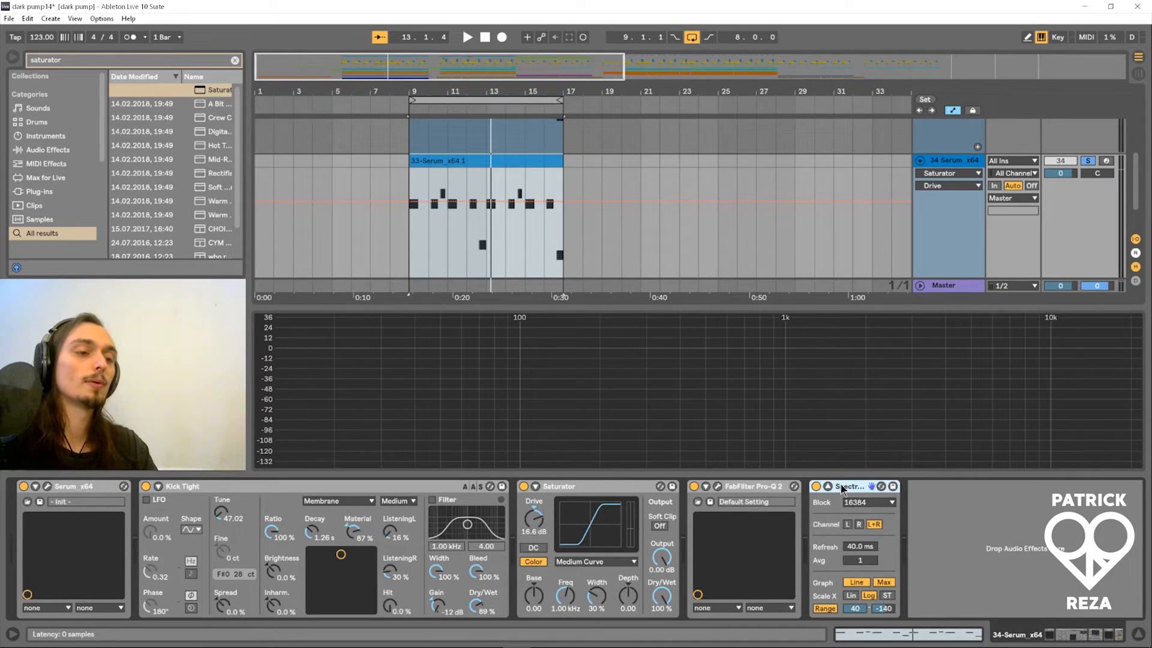
- Play the saturated bass with its post-EQ spectrum displayed
key("space")
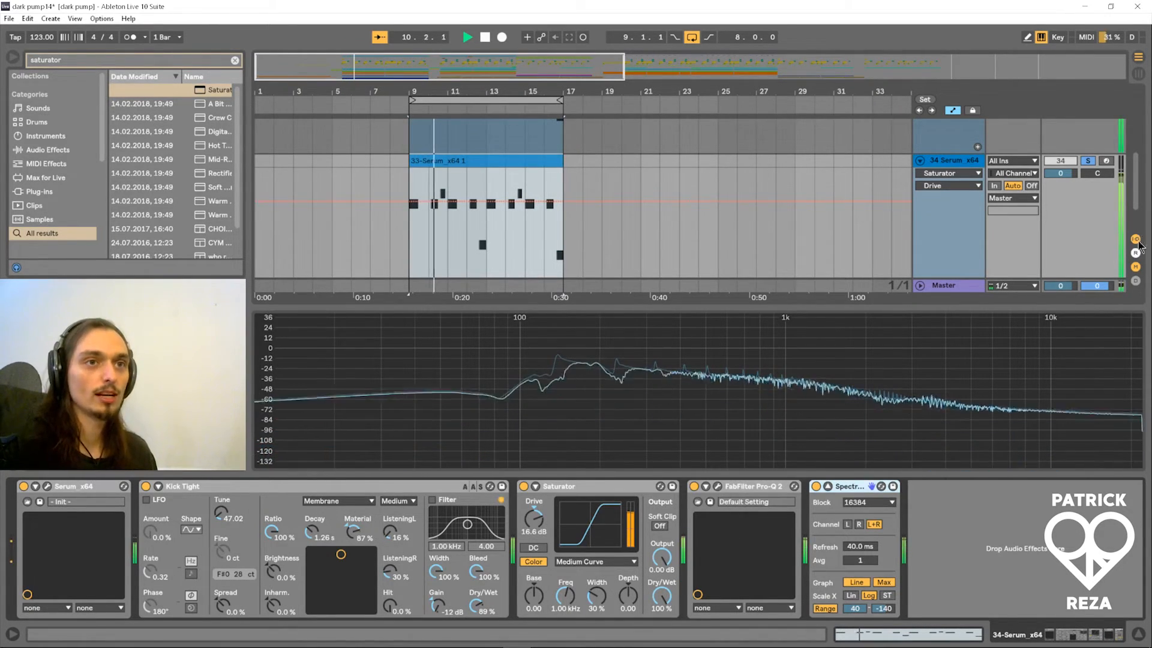
scroll(1099, 234, "up", 3)
scroll(1099, 234, "down", 1)
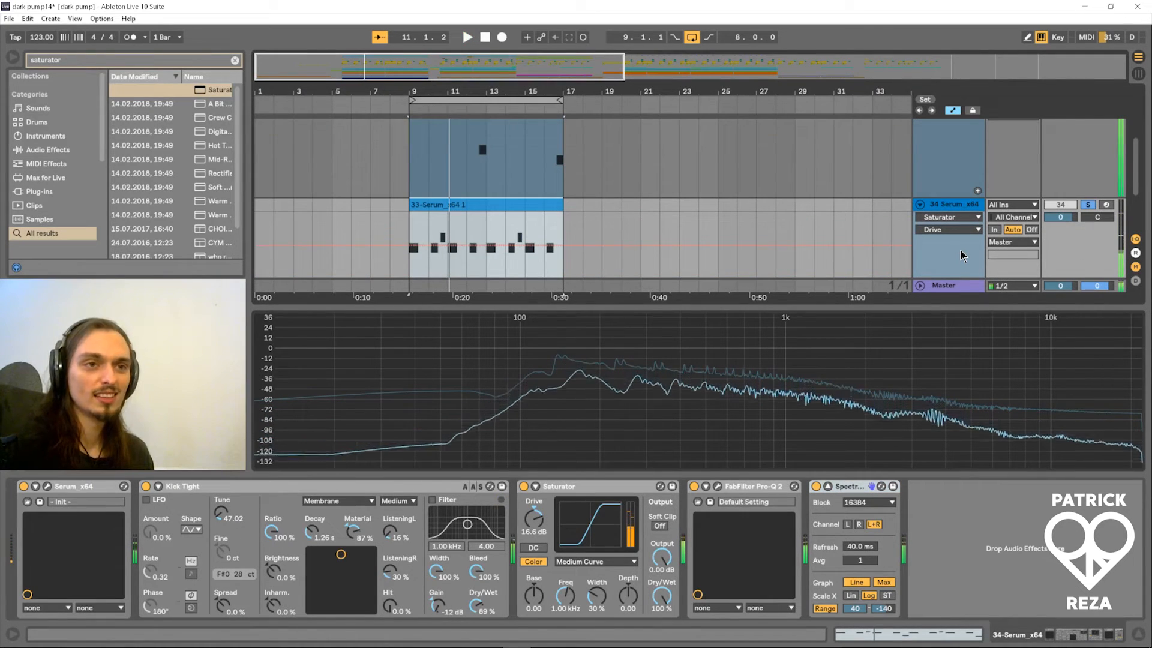
scroll(961, 256, "down", 1)
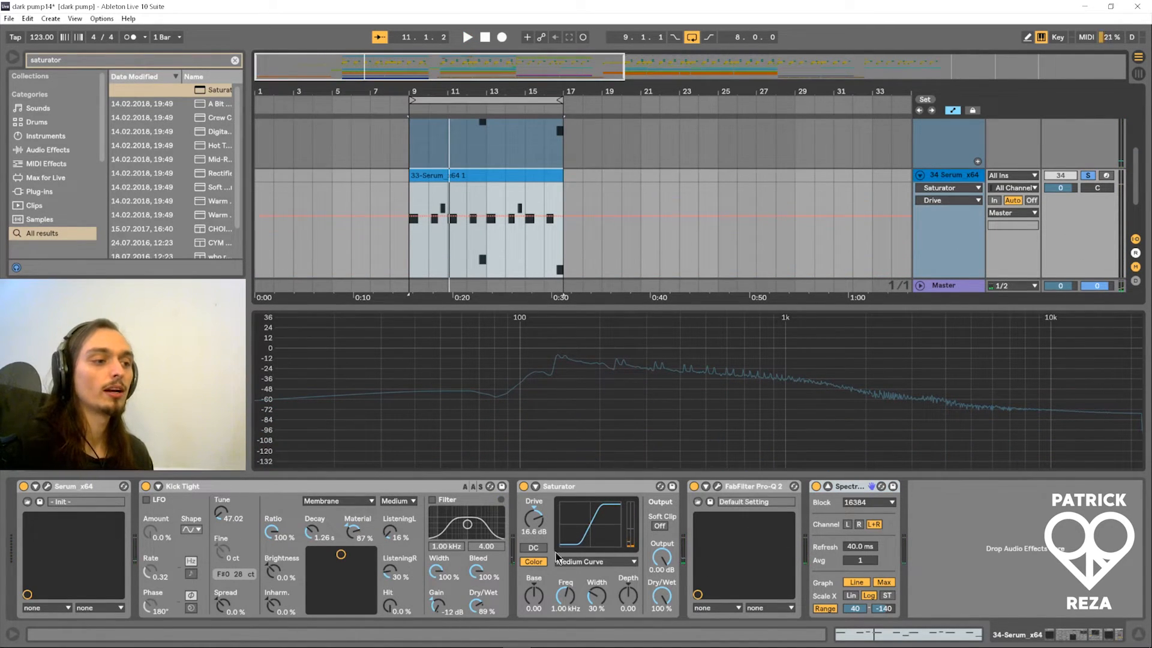
- Switch Saturator to Hard Curve, raise its Drive to 28.6 dB, and play the bass briefly
left_click(594, 562)
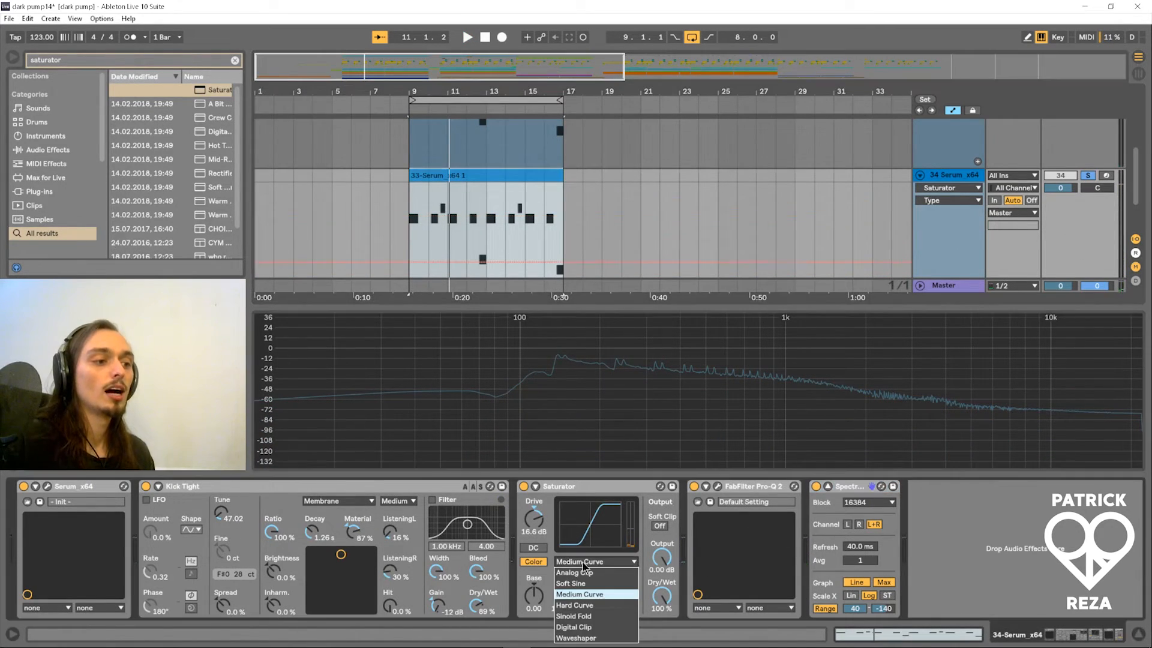
left_click(574, 606)
left_click_drag(534, 522, 534, 498)
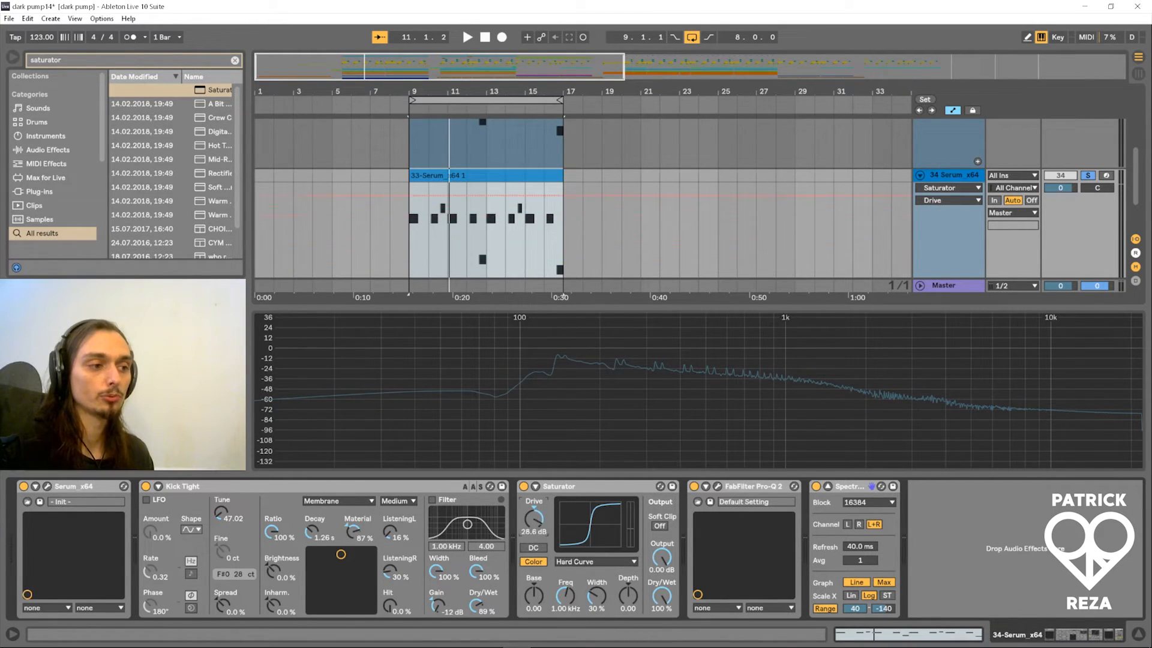
key("space")
key("space")
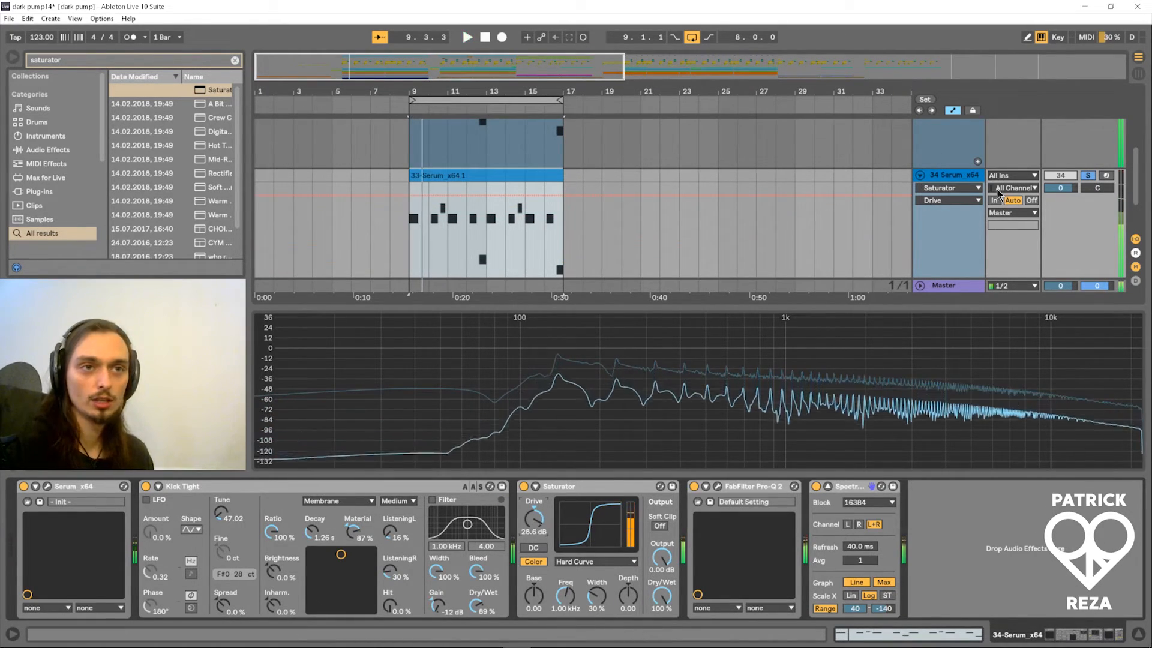
- Play the Hard Curve saturated layer together with the soloed original Serum track
scroll(1091, 154, "up", 3)
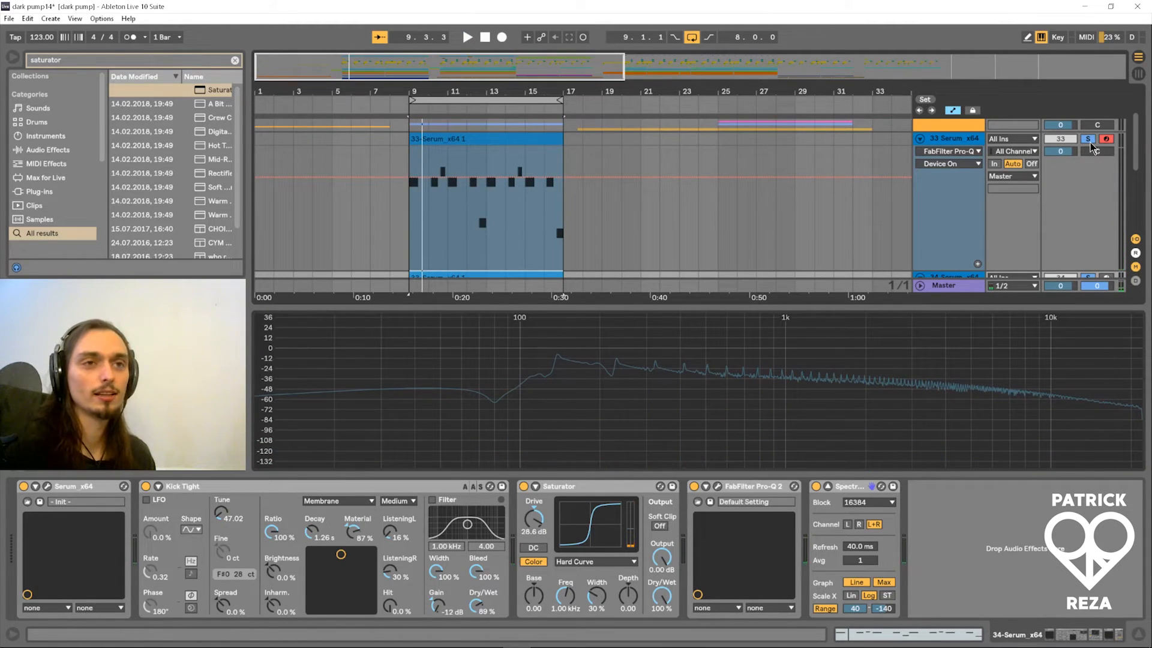
key("space")
scroll(1091, 150, "down", 2)
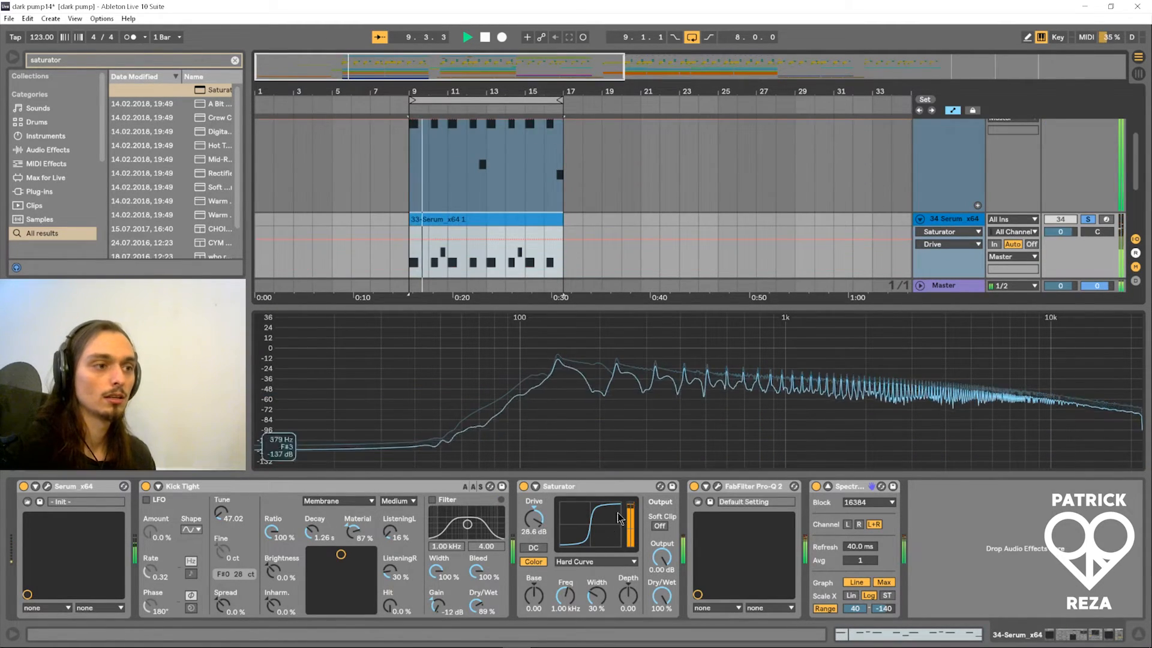
- Lower Saturator's Drive to 8 dB while repeatedly playing both bass layers
key("space")
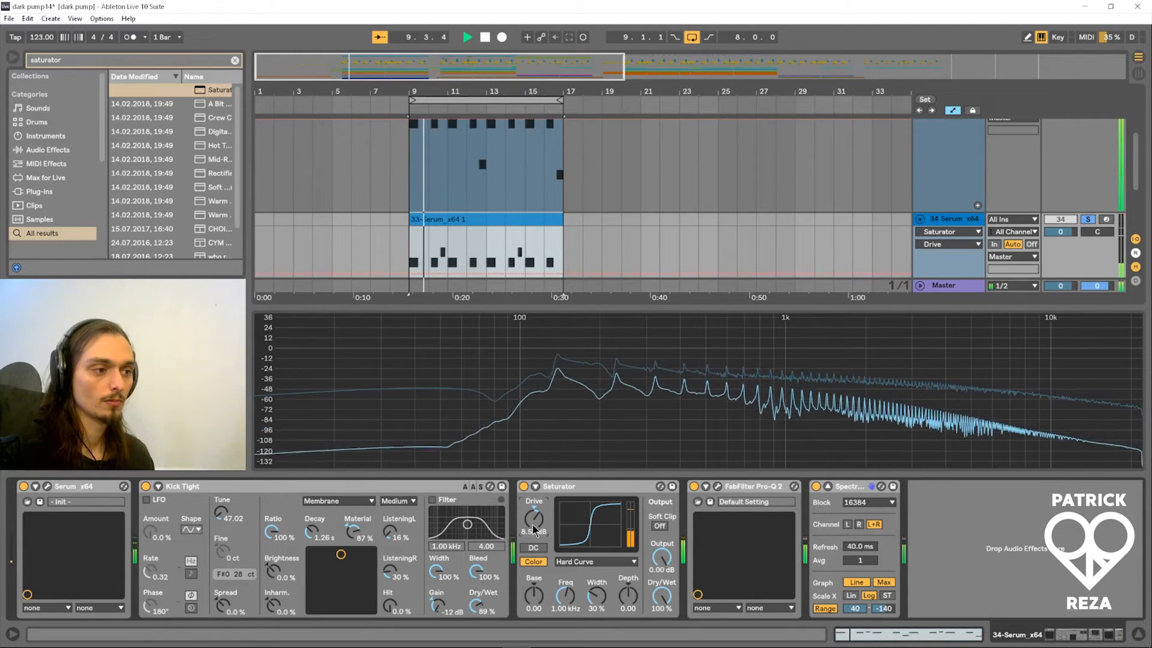
key("space")
key("space")
left_click_drag(534, 525, 535, 519)
key("space")
key("space")
key("space")
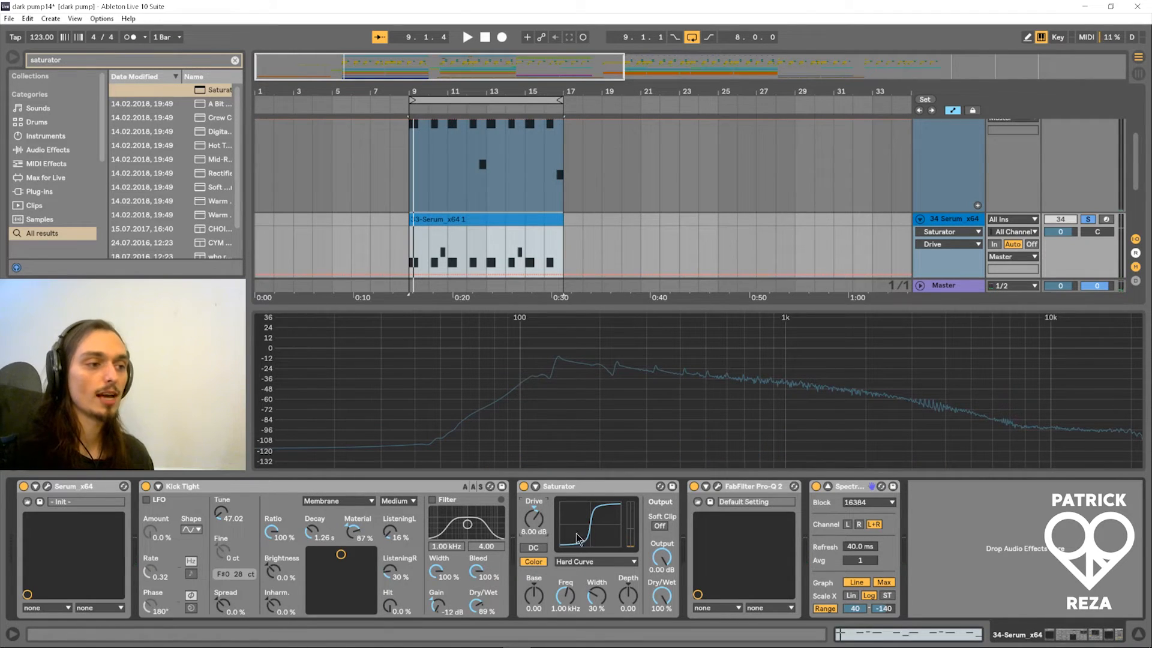
- Search the library for Amp, delete Saturator from the duplicated track, and insert Amp between Corpus and Pro-Q 2
left_click(95, 62)
type("amp")
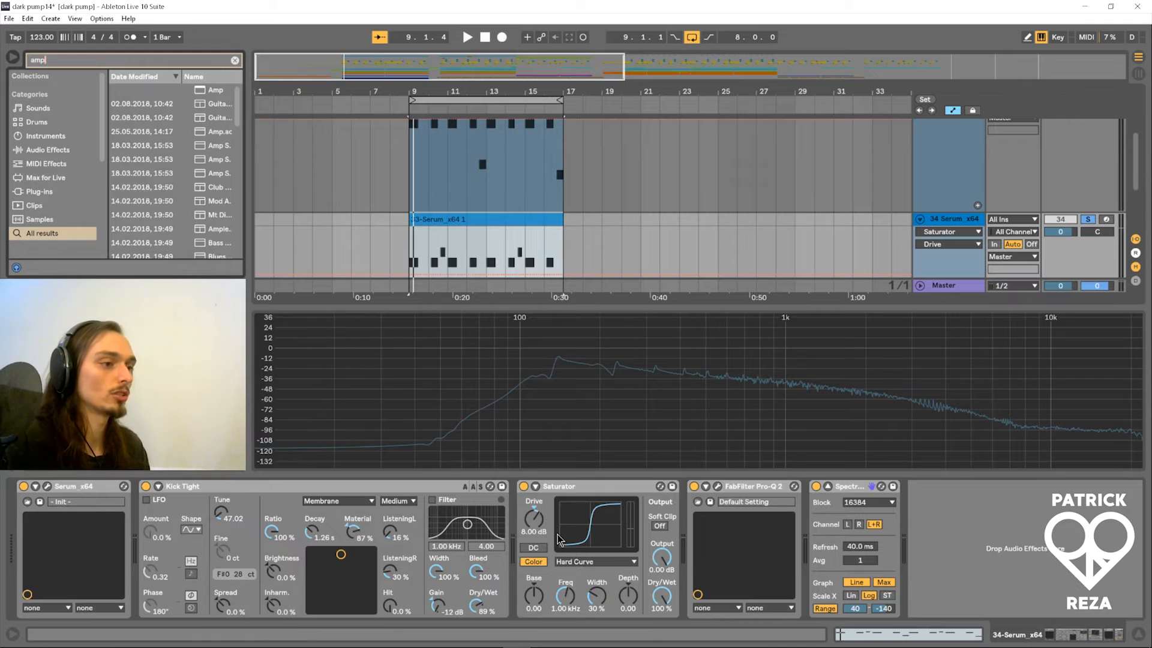
left_click(578, 489)
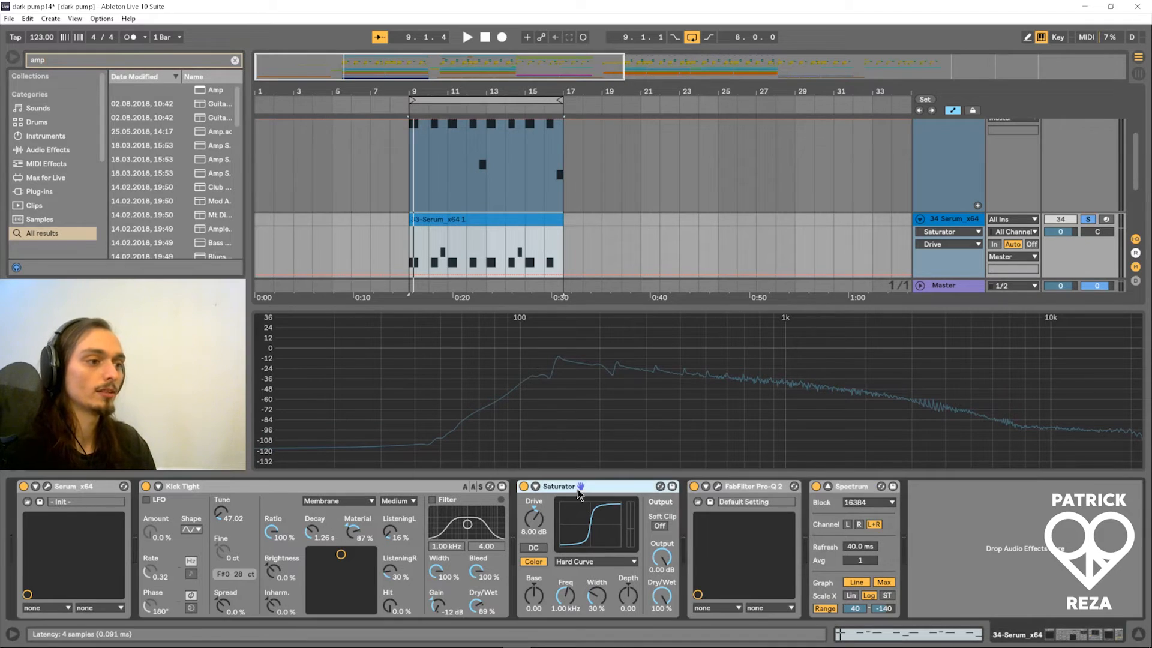
key("Delete")
left_click_drag(230, 96, 509, 506)
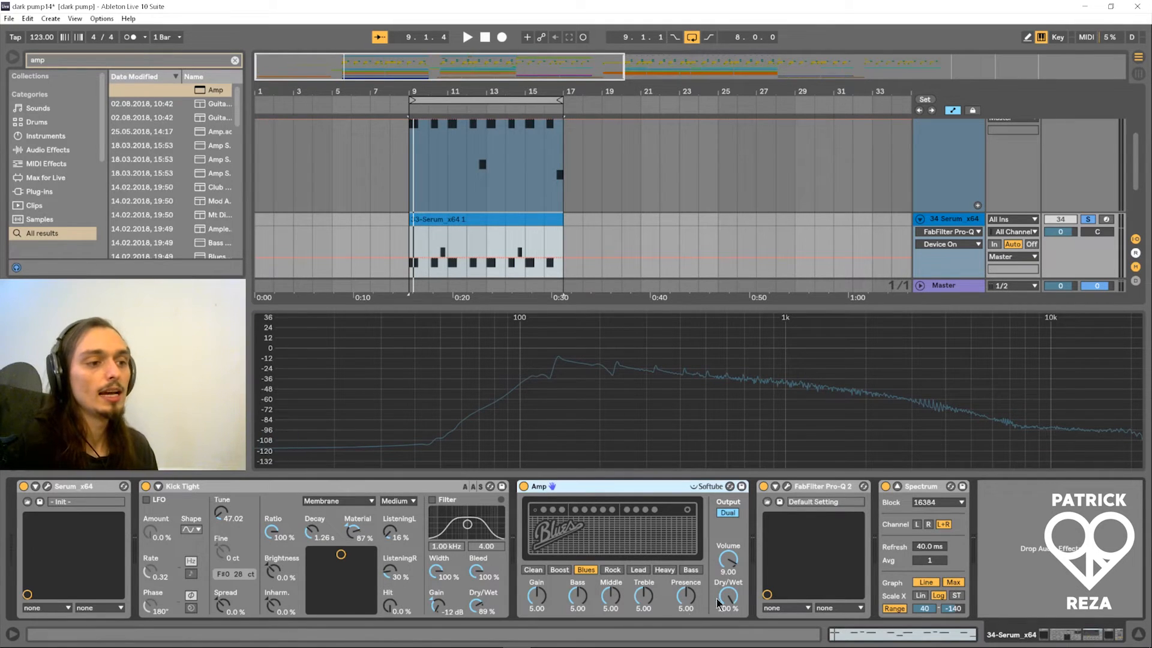
- Play the bass and compare its sound with Amp bypassed and re-enabled
key("space")
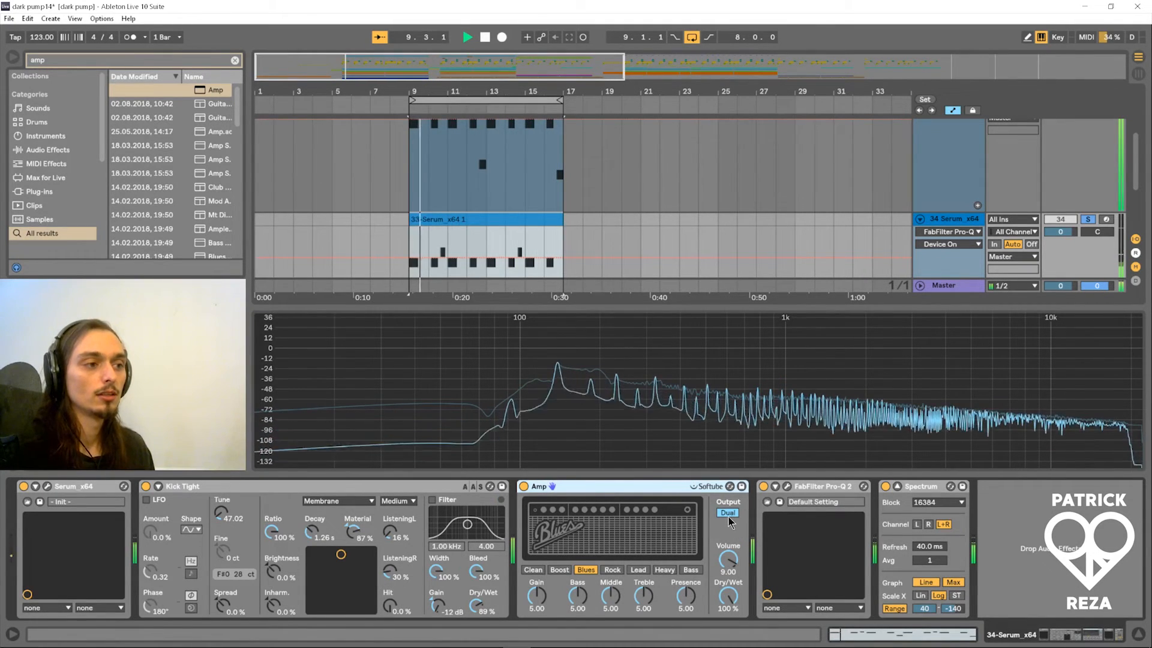
left_click(523, 486)
key("space")
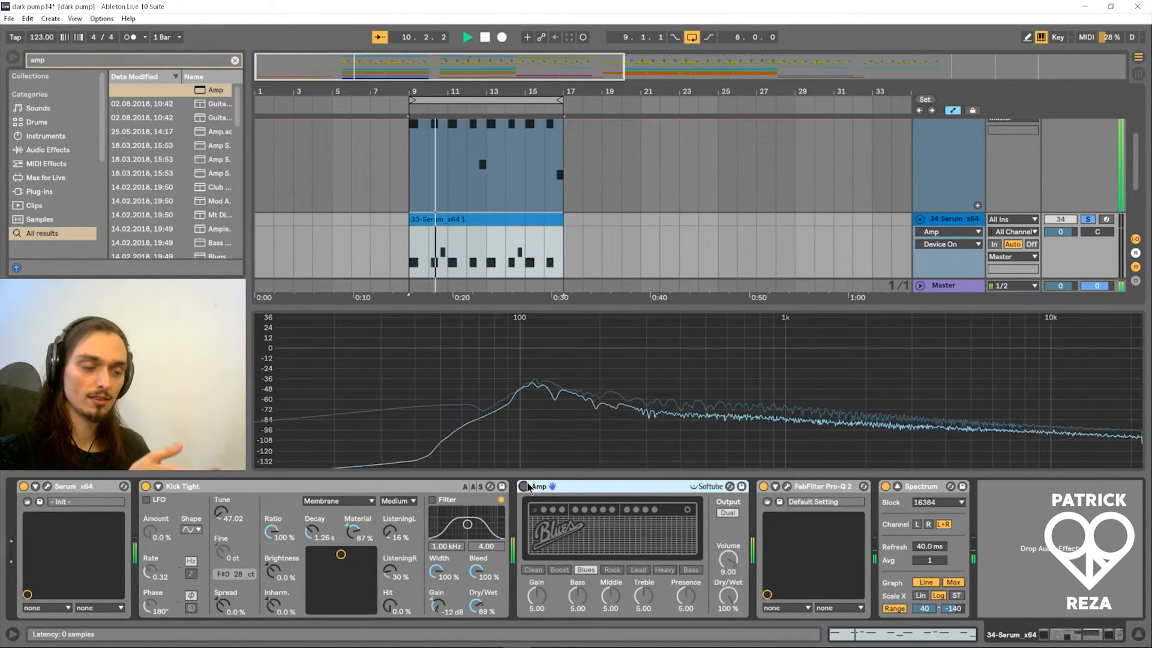
left_click(524, 486)
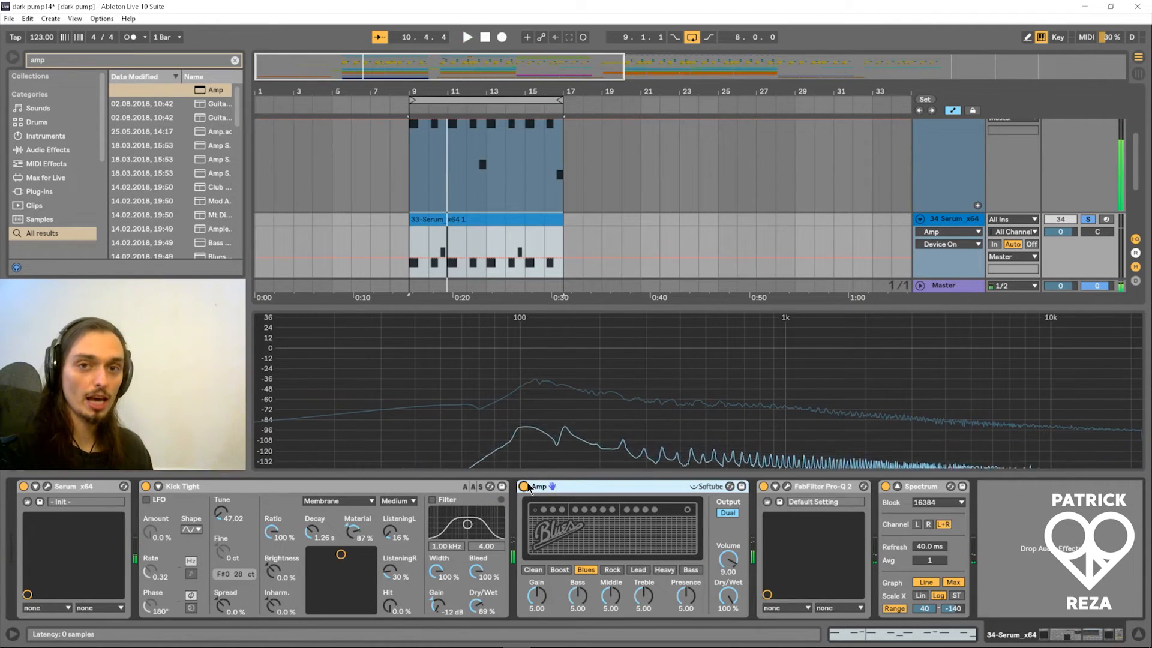
key("space")
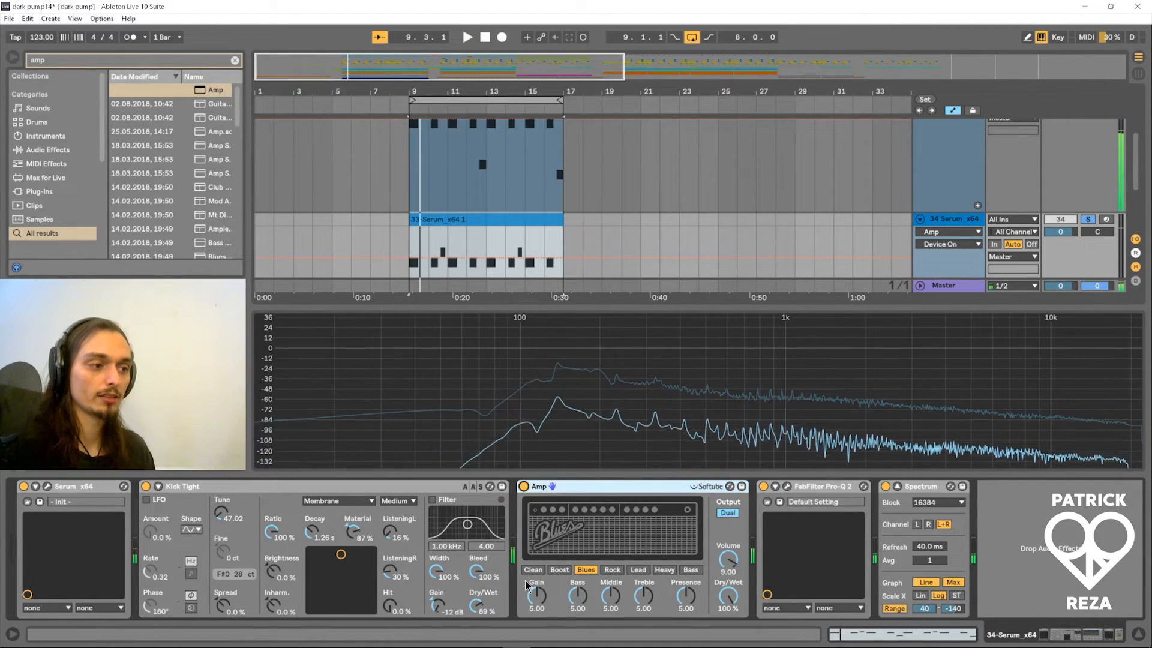
- Audition Amp's models, including Clean, Blues, Rock, Heavy and Bass, during playback and select Boost
left_click(543, 570)
key("space")
left_click(560, 570)
left_click(587, 570)
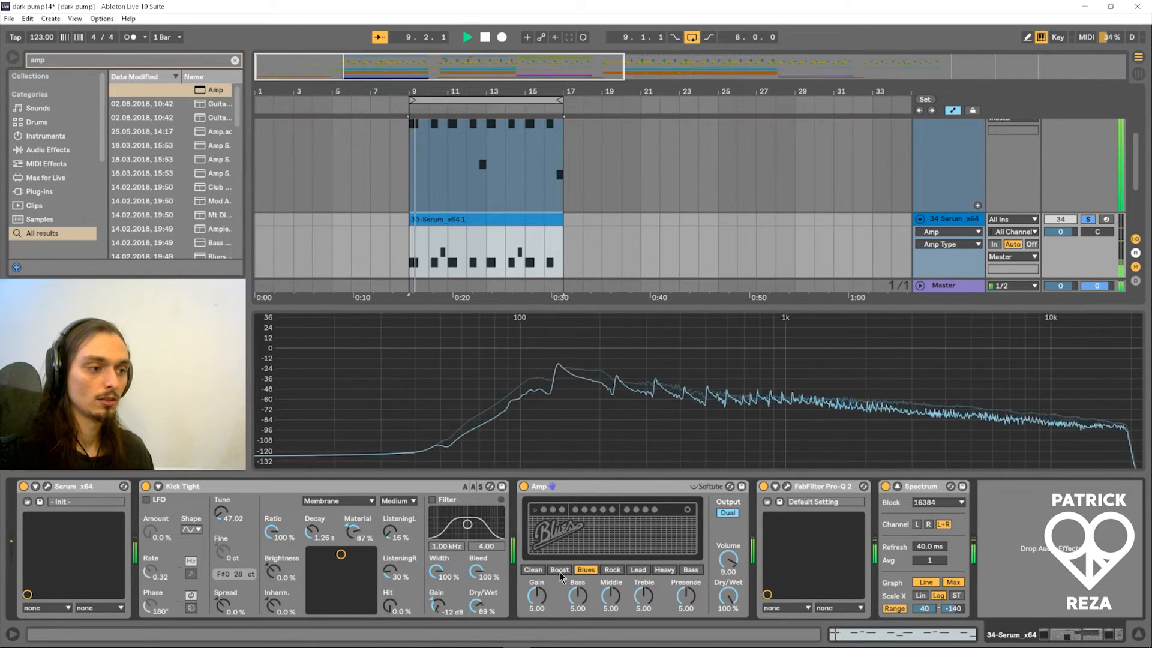
left_click(559, 569)
left_click(612, 570)
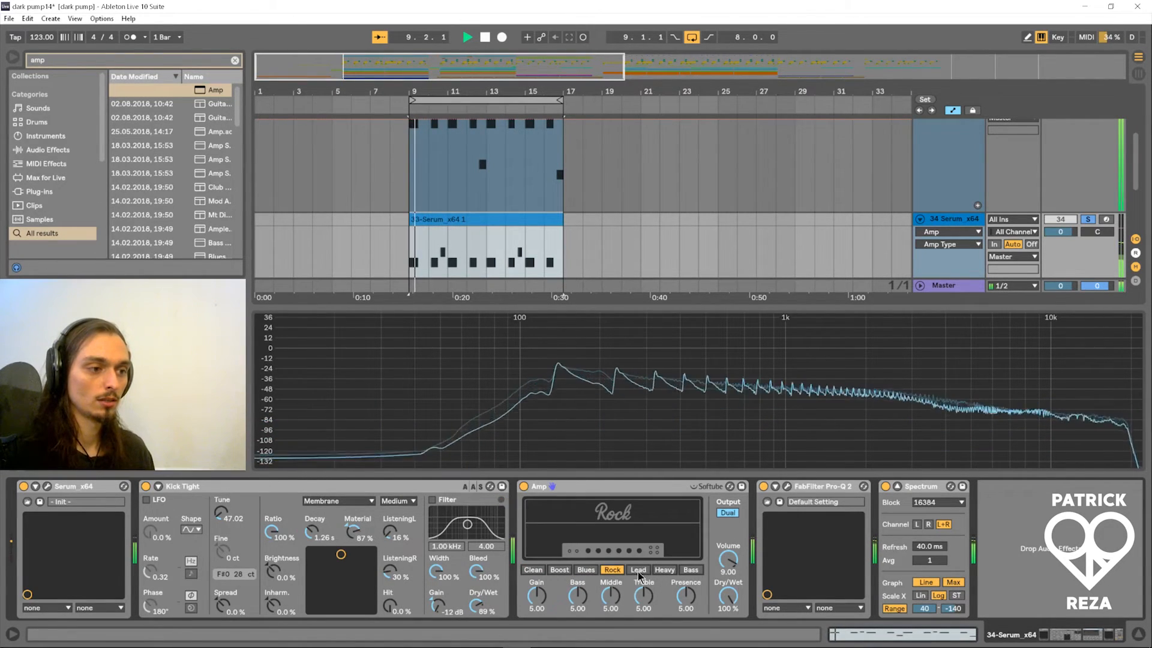
left_click(664, 571)
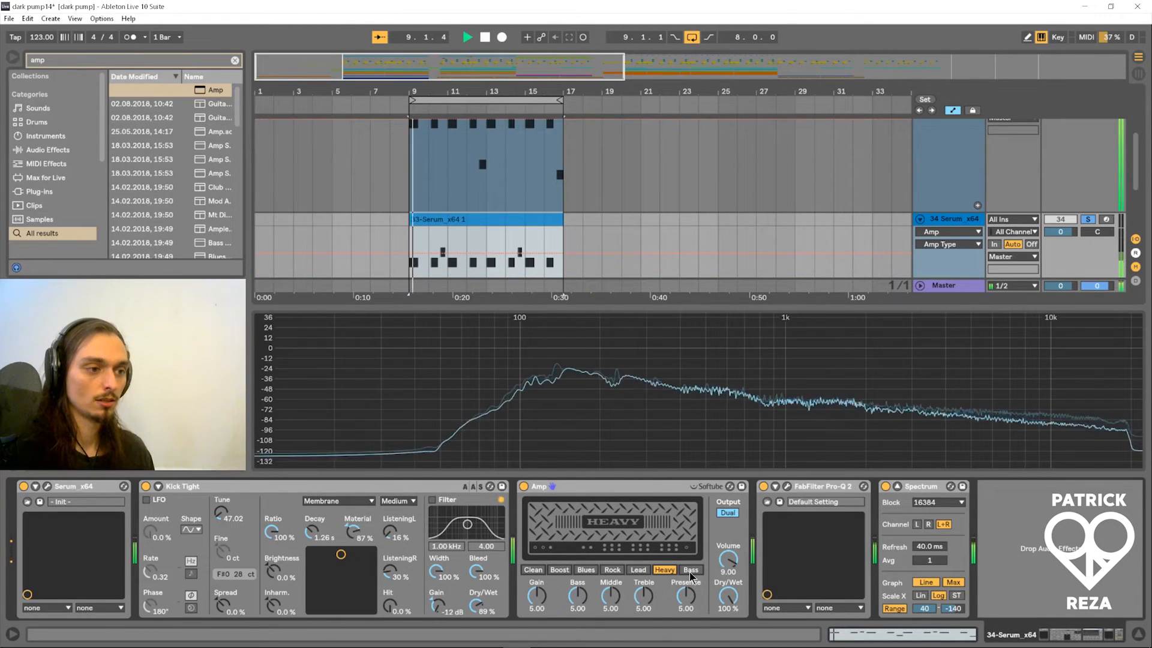
left_click(690, 569)
left_click(560, 570)
key("space")
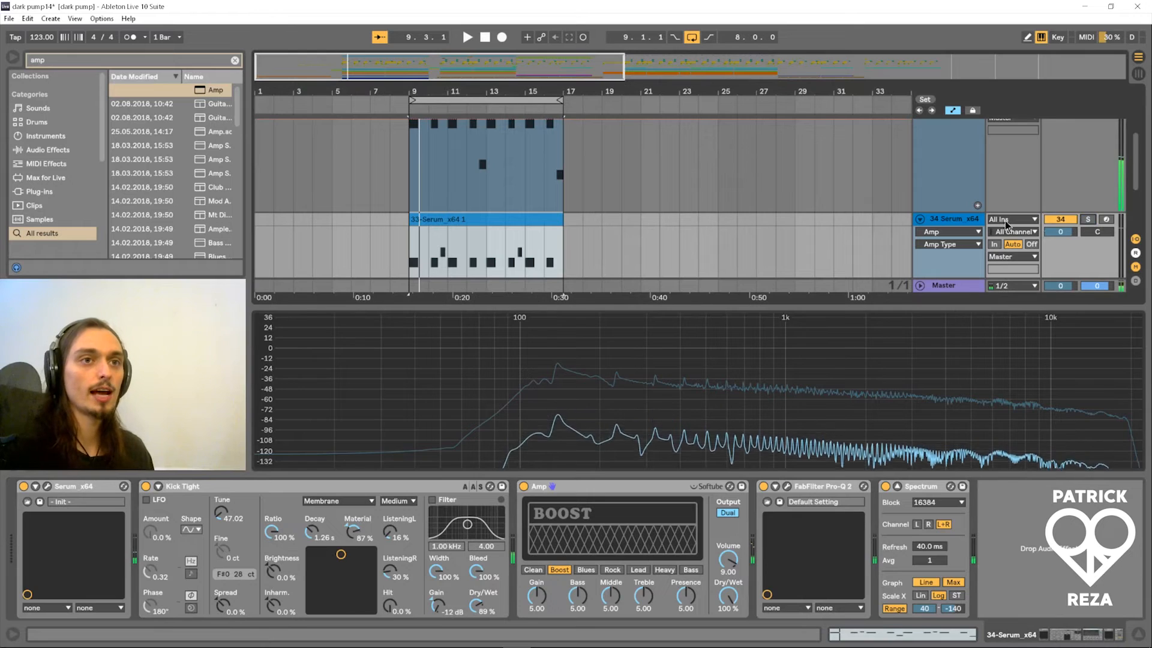
- Turn off solo on the duplicated Serum track
scroll(966, 184, "up", 2)
scroll(966, 159, "down", 2)
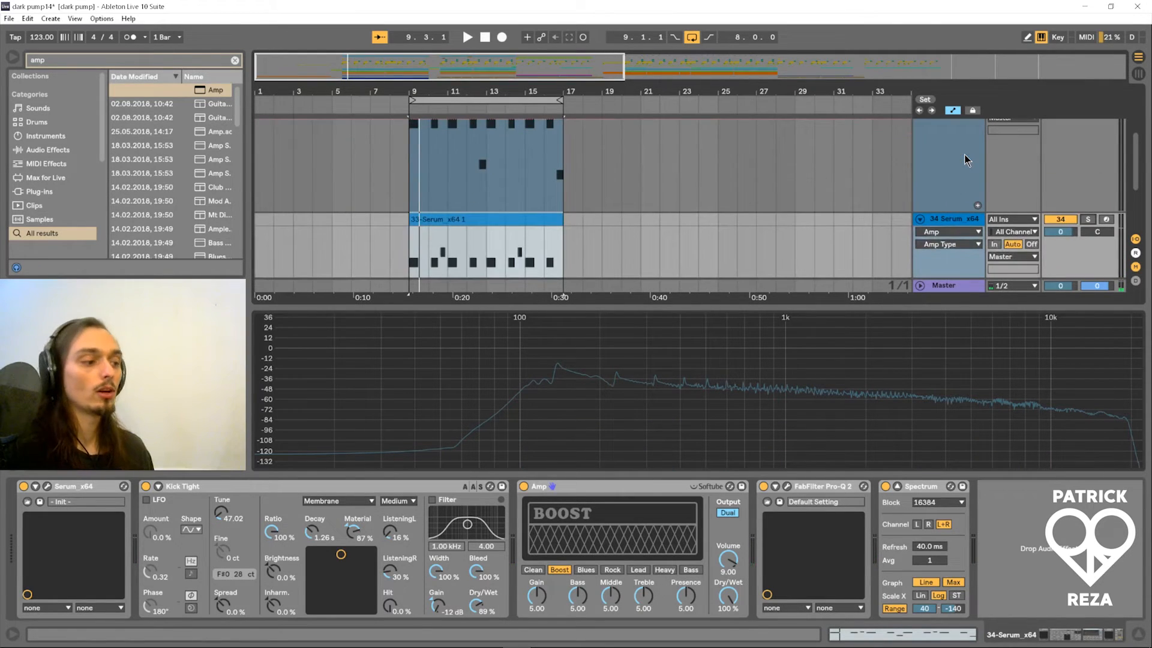
scroll(750, 169, "down", 1)
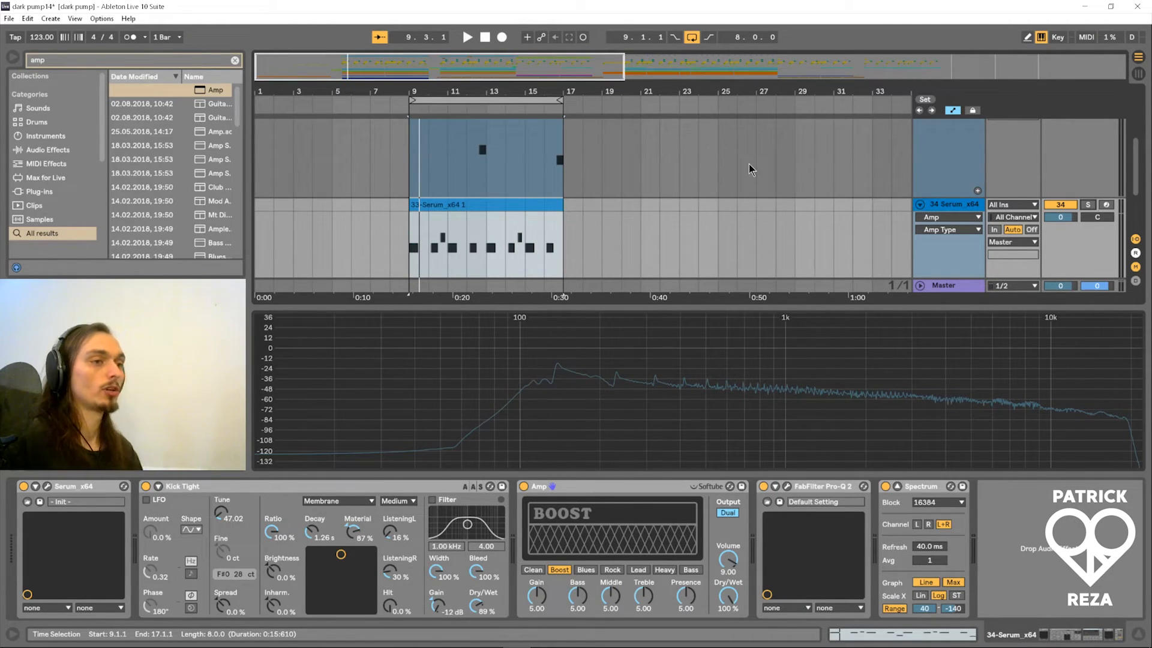
- Fold both Serum tracks, play the full mix from bar 9, and unfold the duplicated Serum track
scroll(772, 189, "up", 2)
key("space")
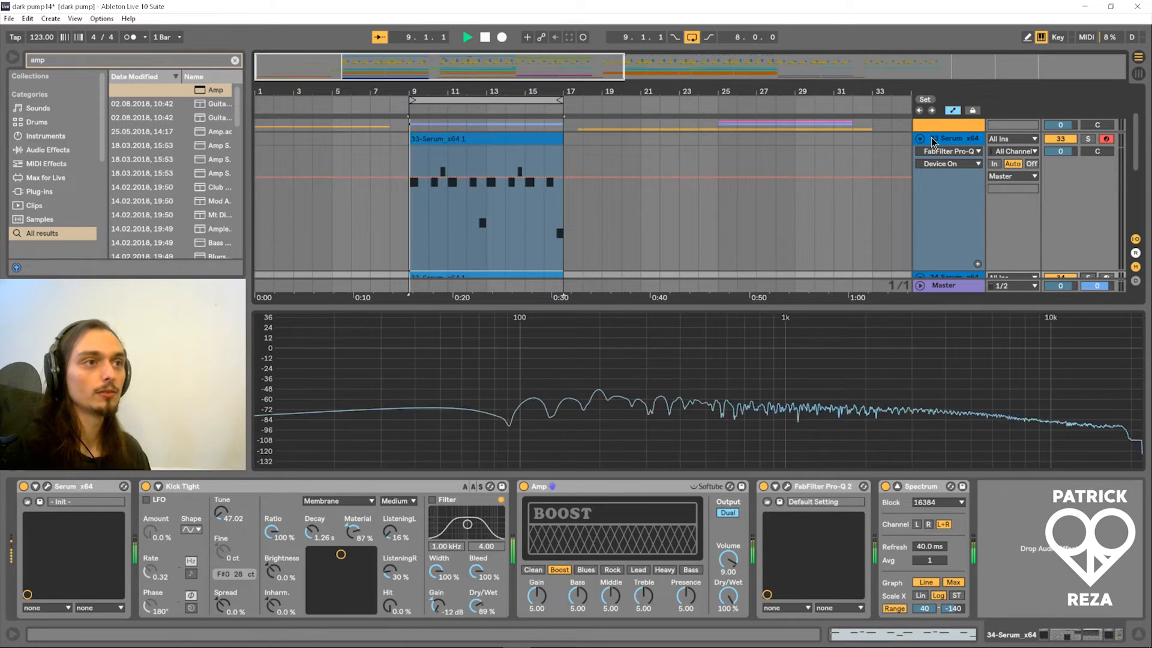
left_click(920, 138)
left_click(919, 153)
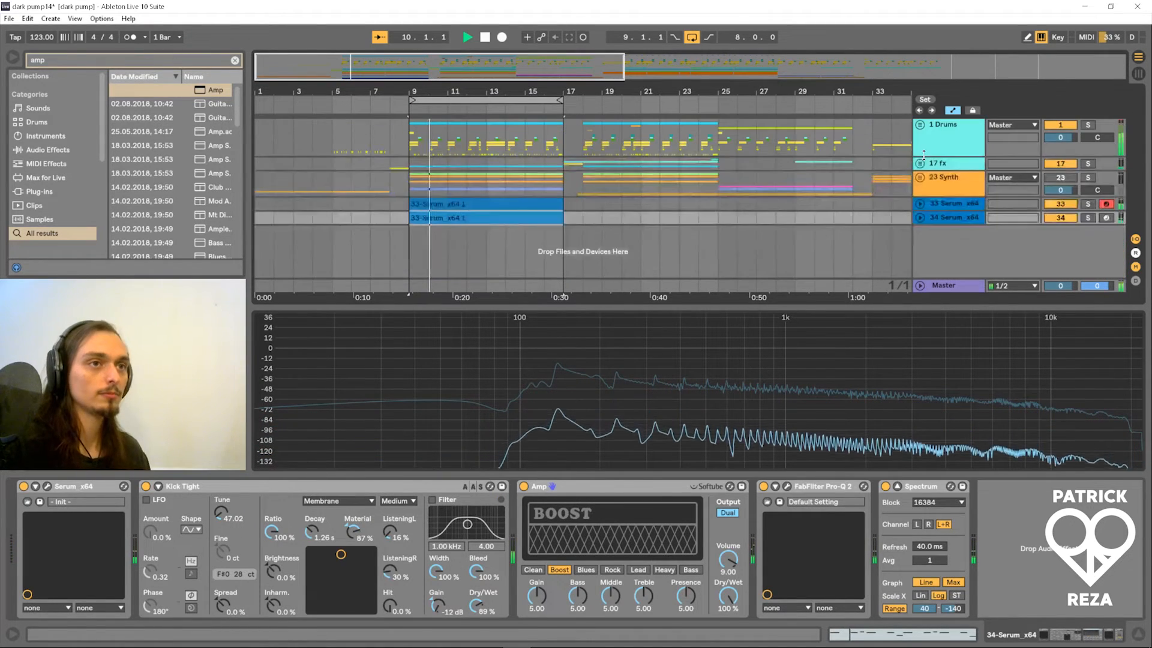
left_click(920, 218)
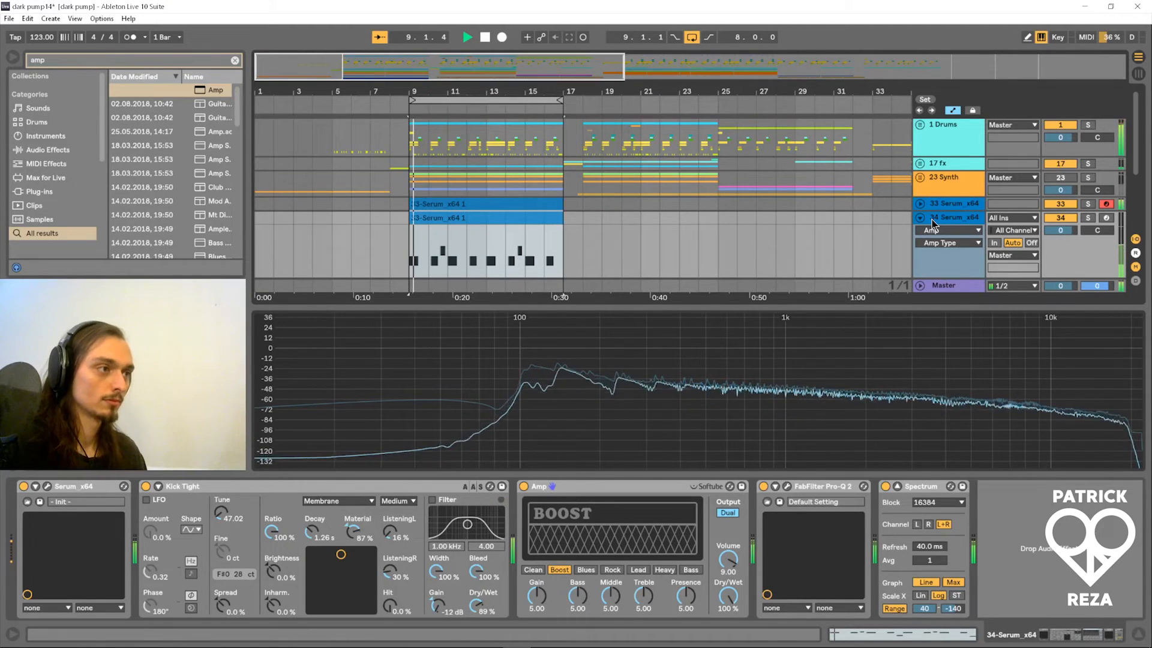
key("space")
- Draw a downward Pitch Bend dip across bar 1 of the original Serum clip's envelope and play it back
scroll(848, 226, "down", 1)
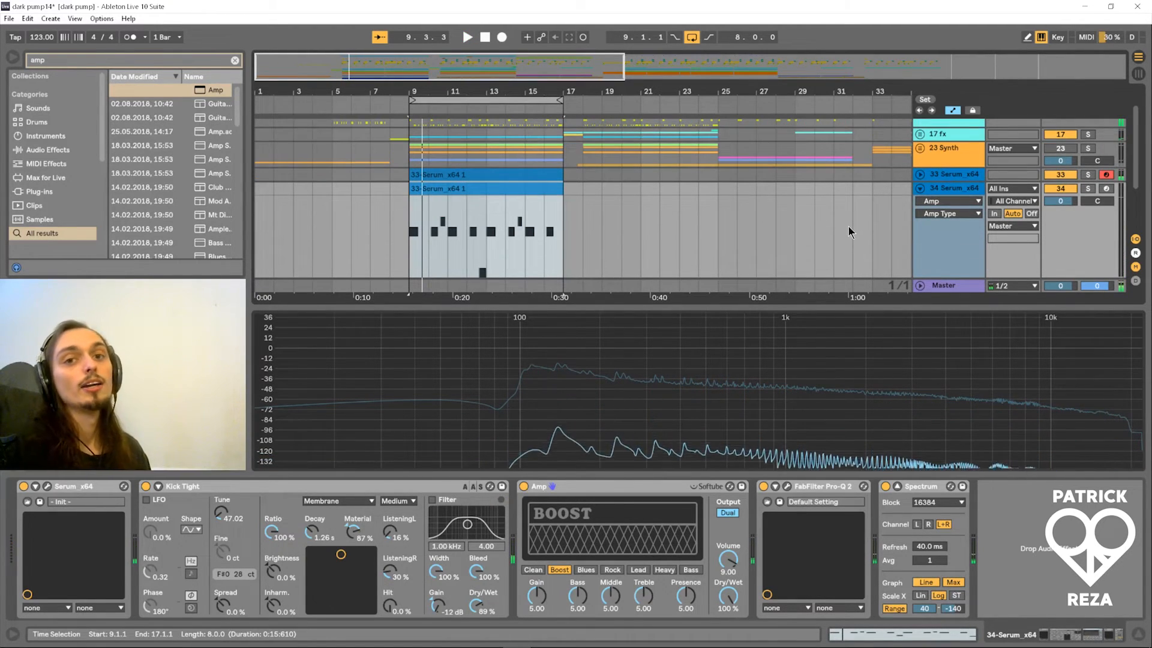
scroll(848, 226, "down", 2)
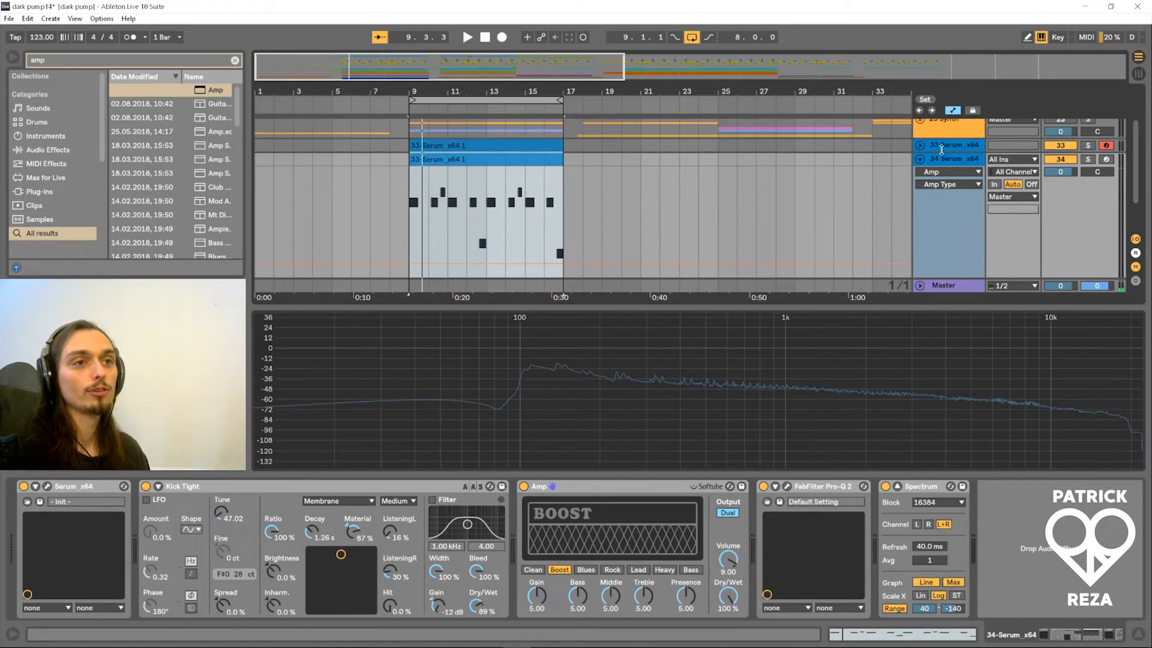
double_click(429, 159)
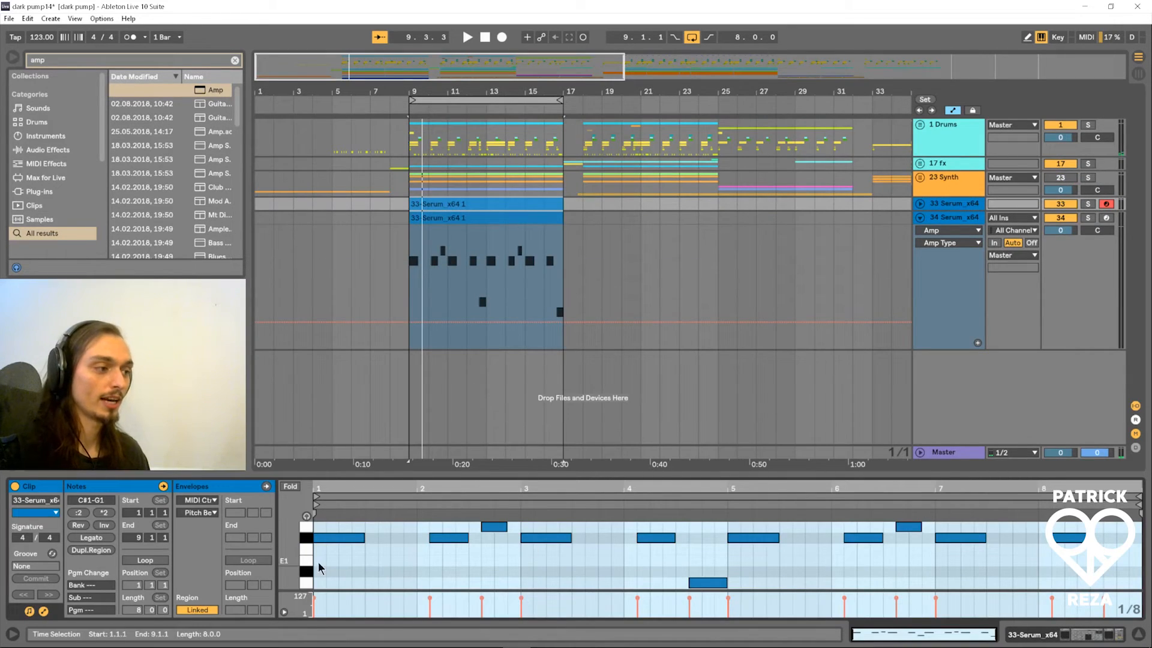
left_click(188, 516)
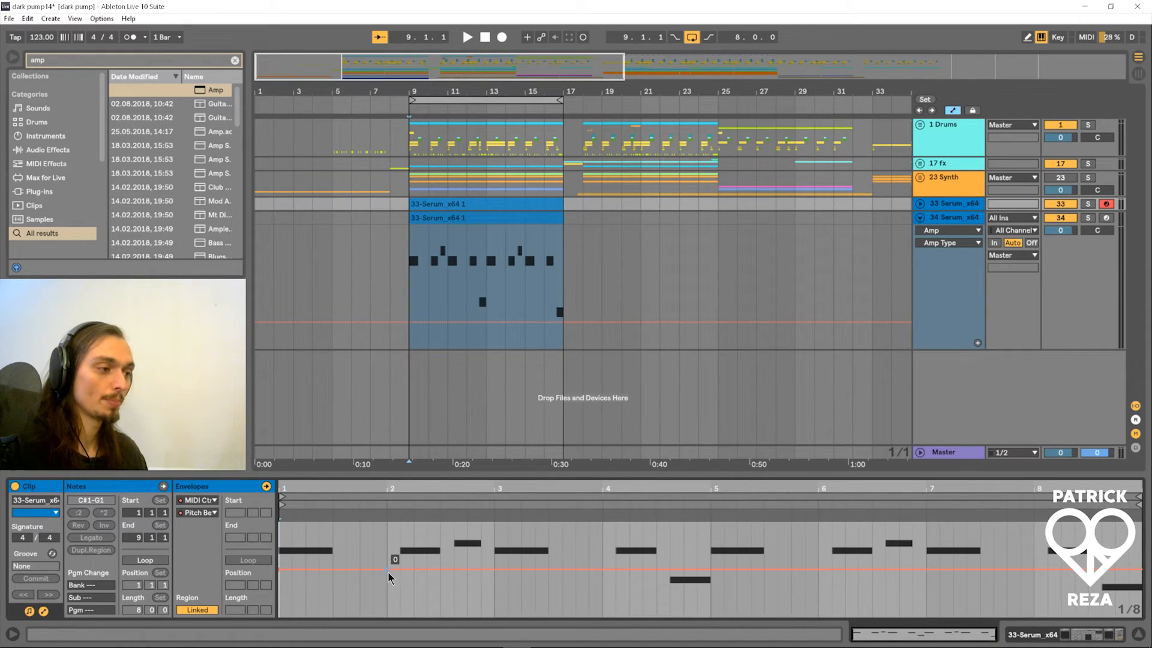
left_click_drag(332, 570, 333, 615)
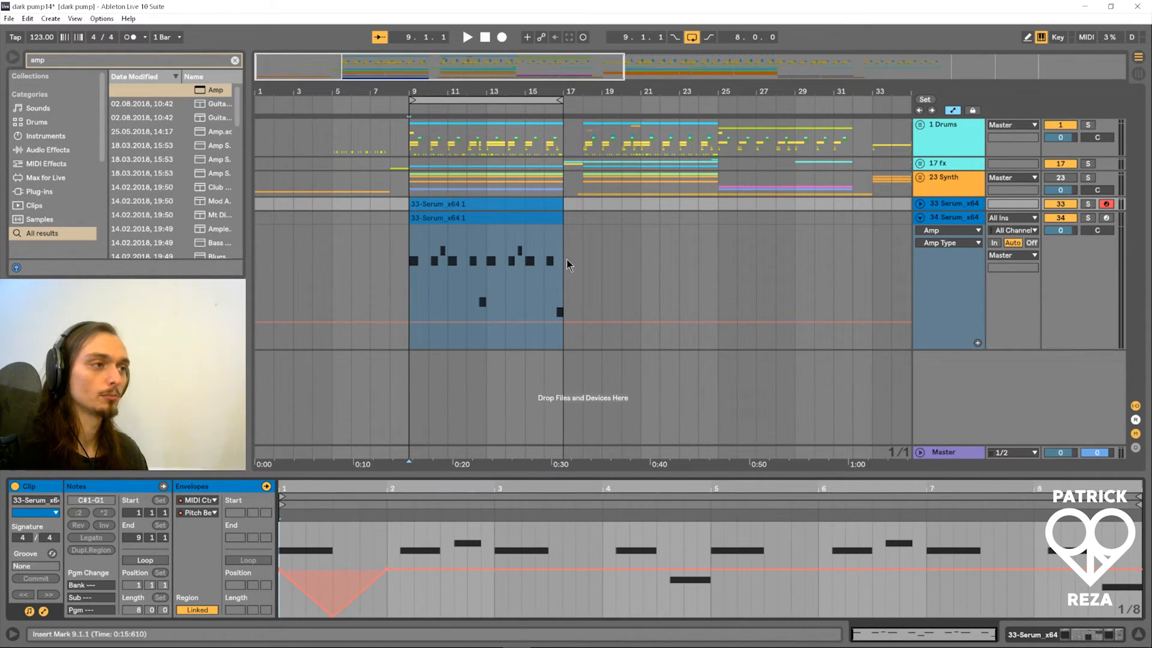
key("space")
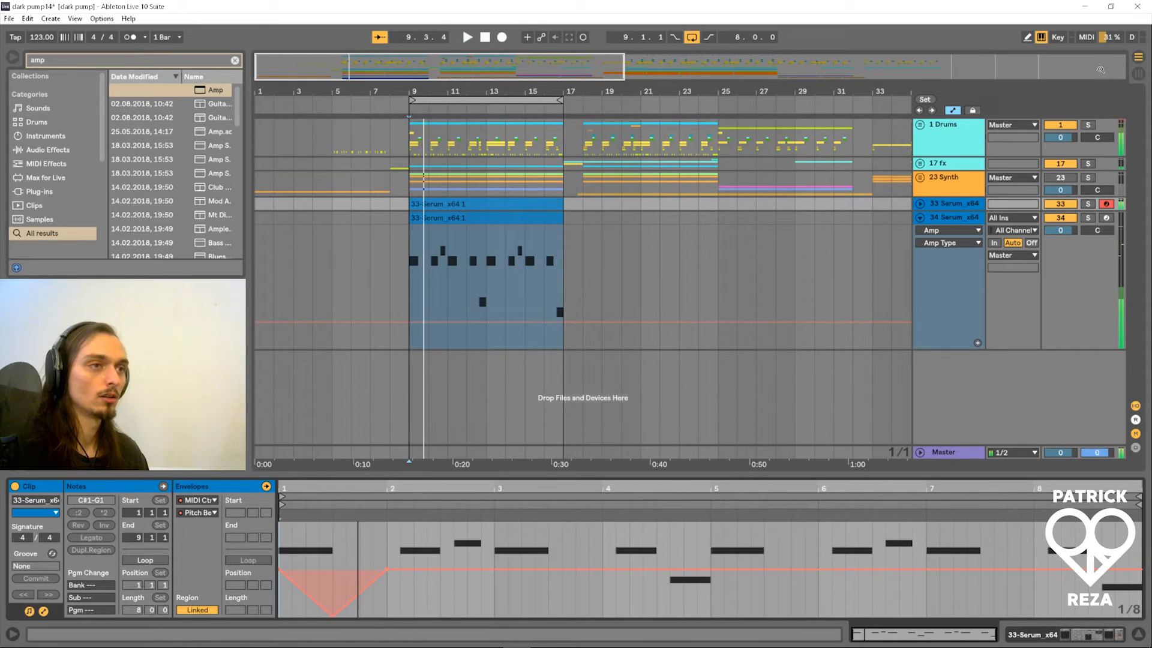
key("space")
- Split the first bar of the duplicated Serum track's clip into its own clip and play the section
left_click_drag(407, 207, 422, 226)
key("ctrl+e")
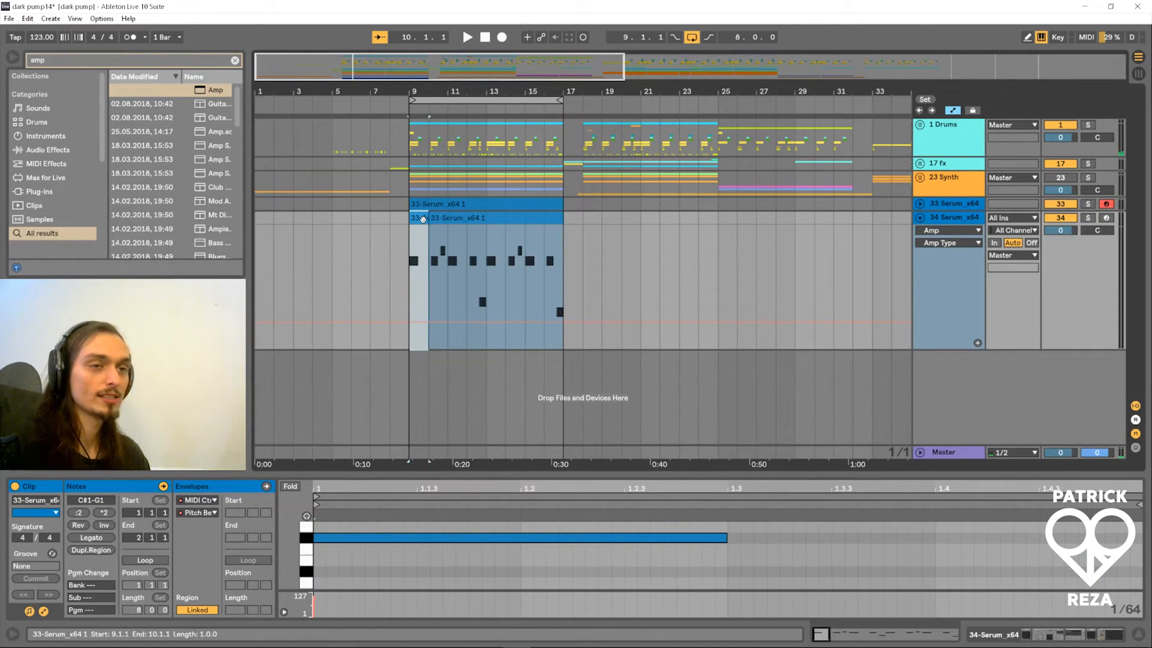
key("space")
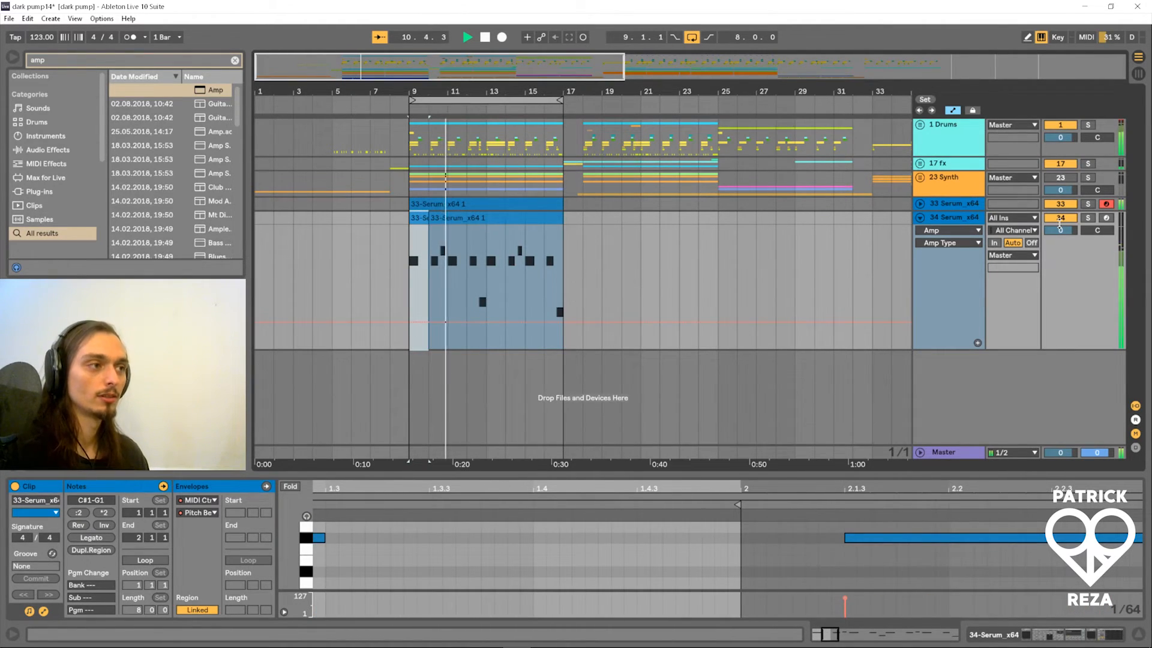
- Open Serum's plugin window from the duplicated track's devices, solo that track, and play it
double_click(937, 218)
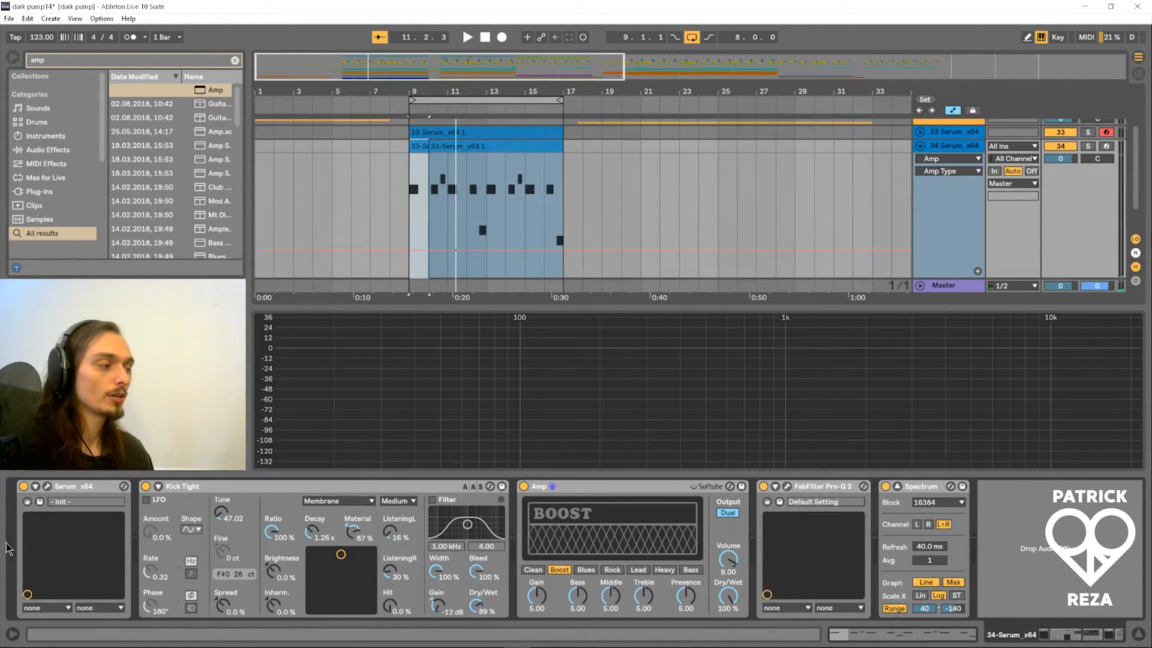
scroll(563, 193, "down", 1)
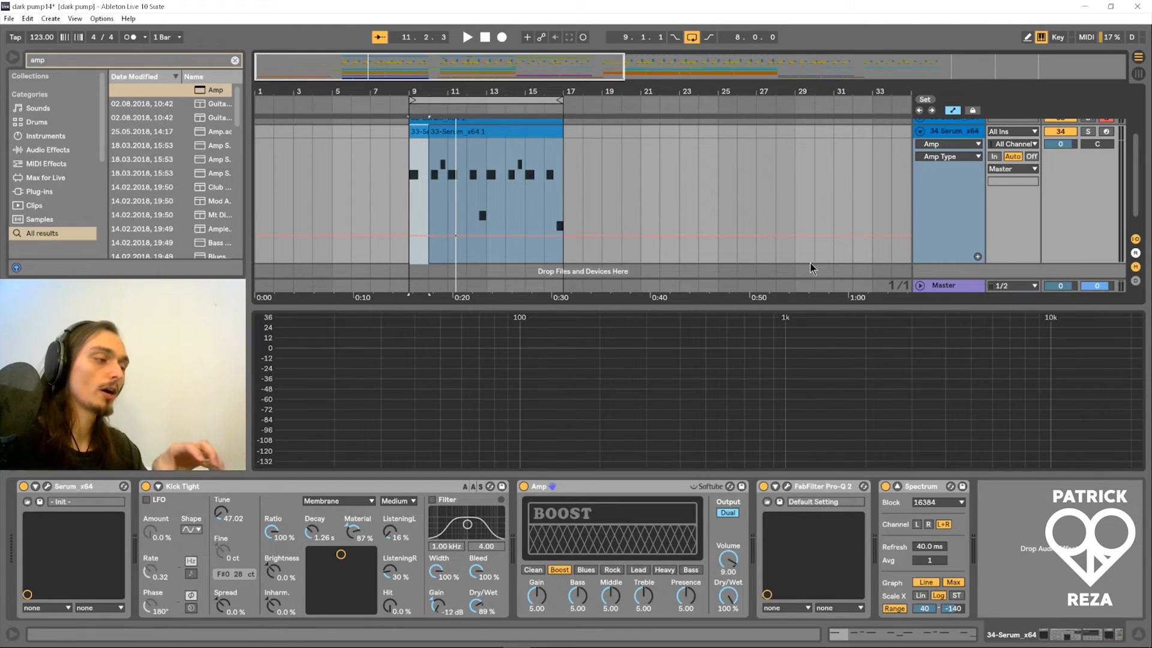
left_click(48, 488)
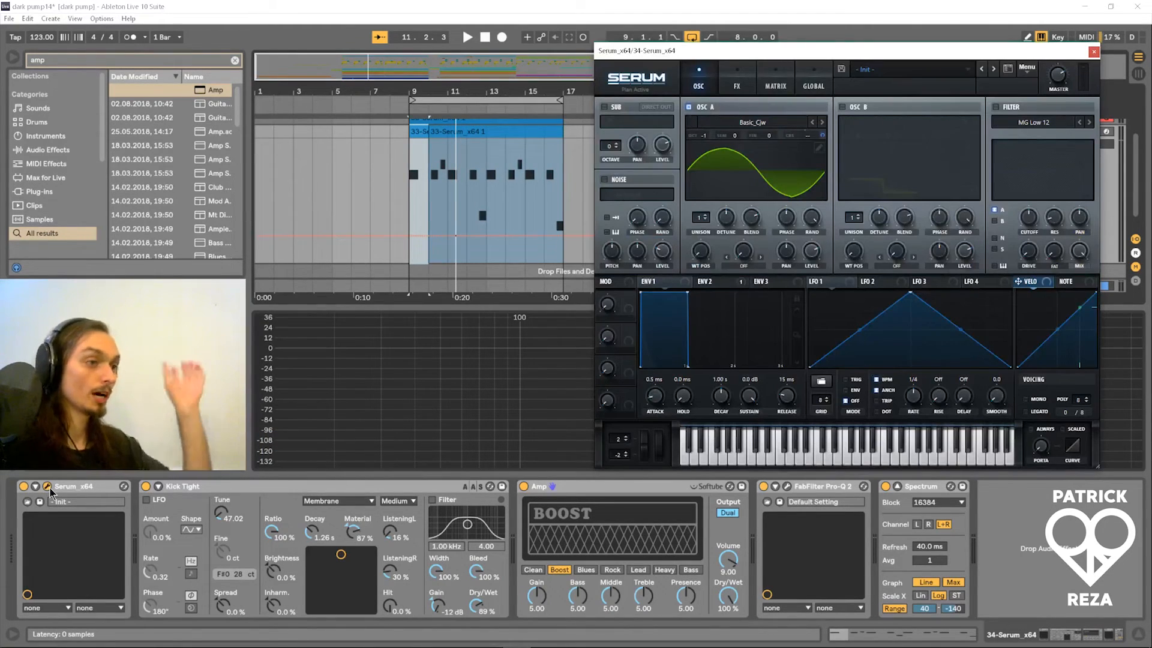
left_click_drag(770, 51, 676, 84)
left_click(1090, 135)
key("space")
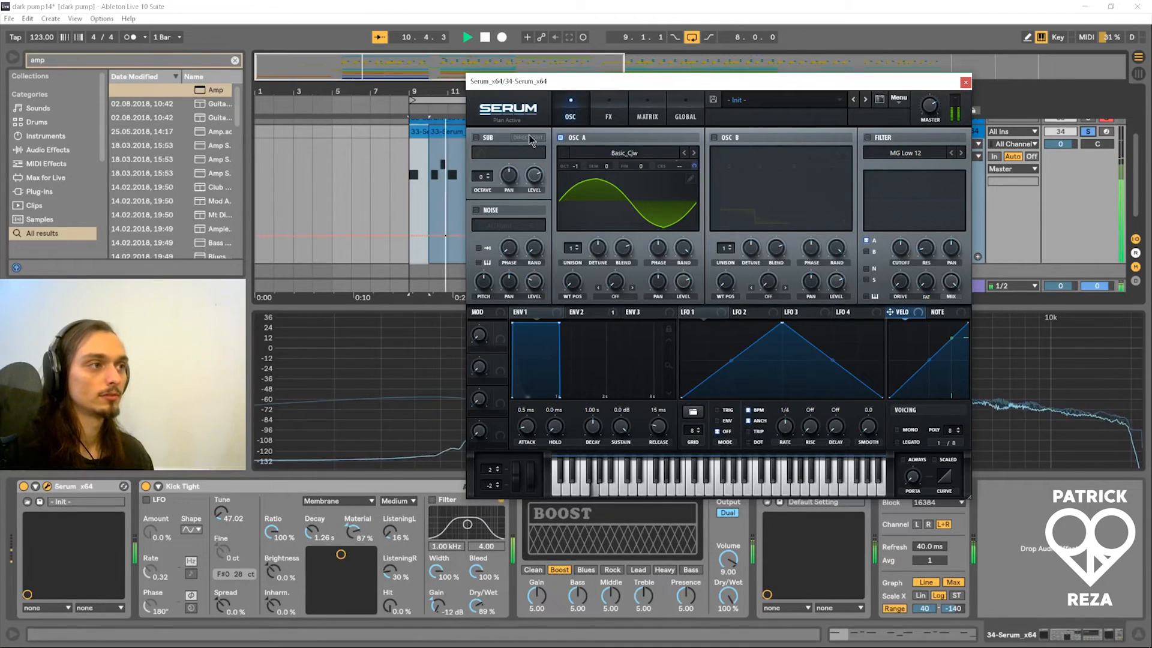
- Stop playback and extend the duplicated track's remaining clip back to bar 9 over the split-off first bar
left_click_drag(539, 81, 603, 100)
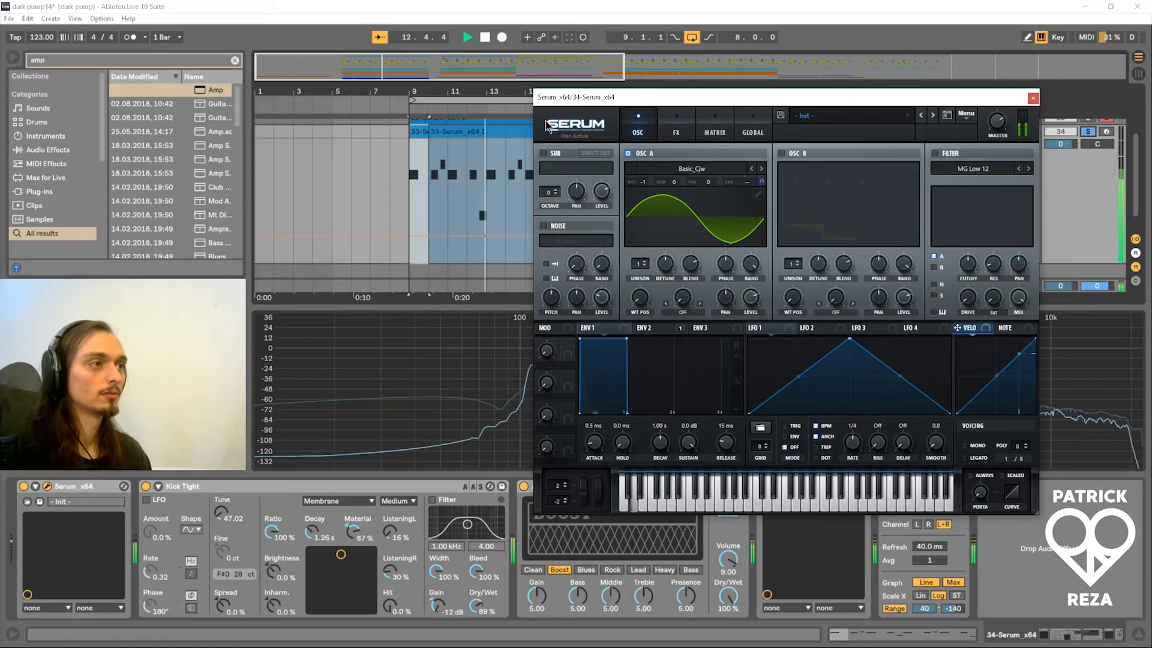
key("space")
left_click(501, 132)
left_click_drag(431, 133, 414, 134)
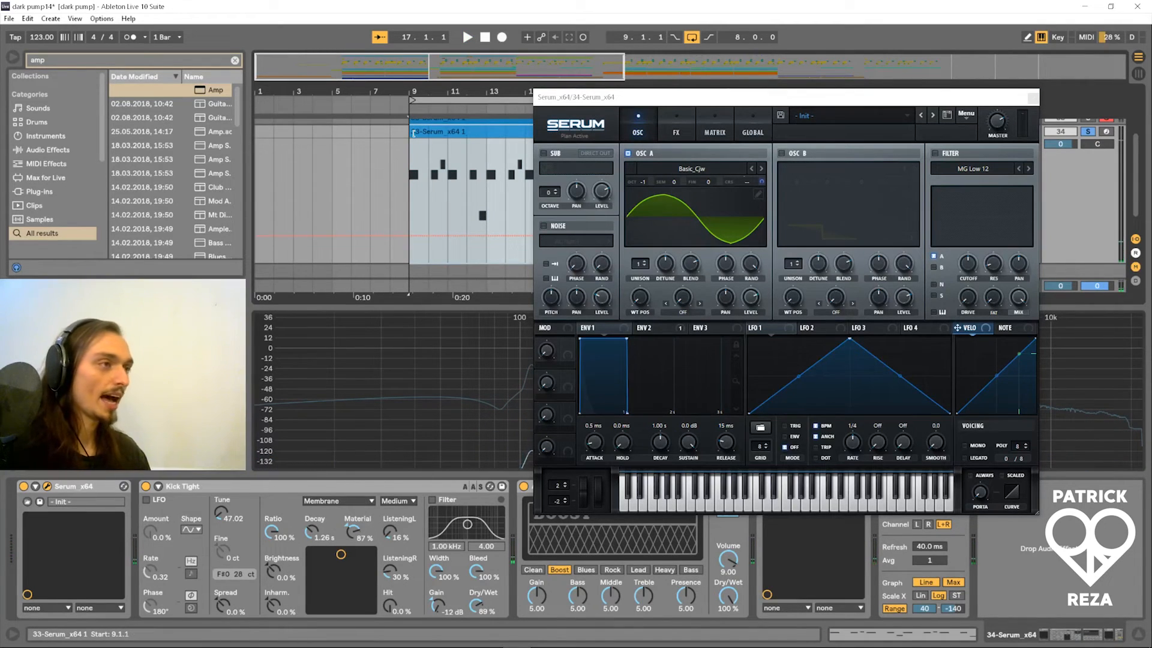
- Enable Serum's noise oscillator, turn off oscillator A, and play the noise by itself
left_click_drag(625, 99, 665, 90)
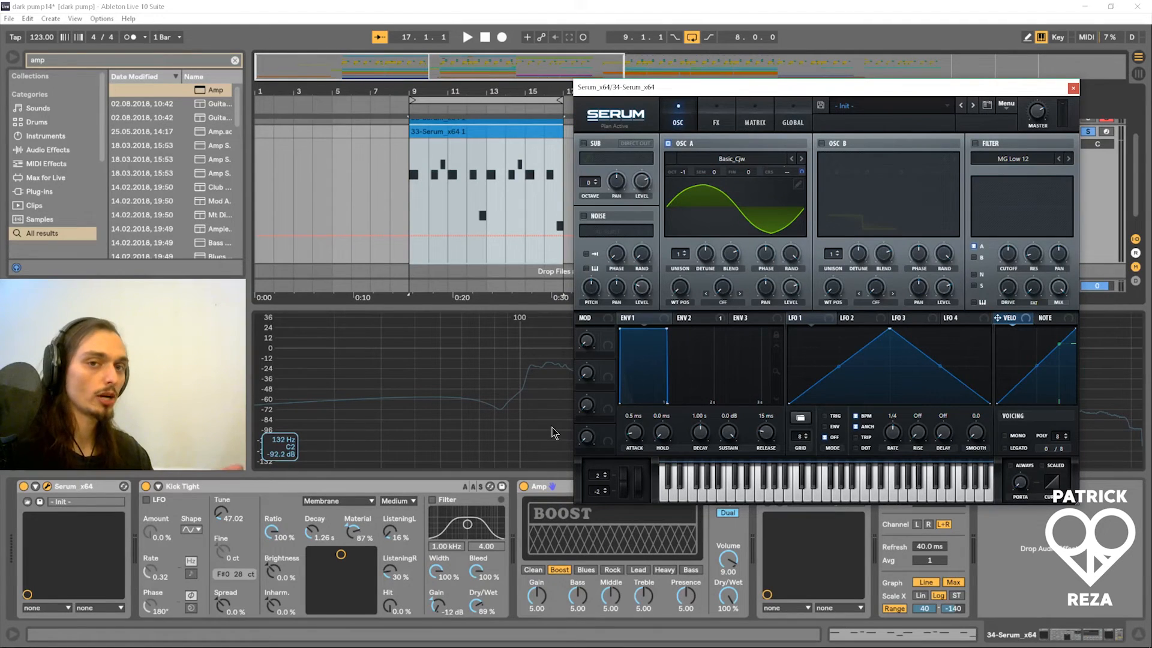
left_click(593, 217)
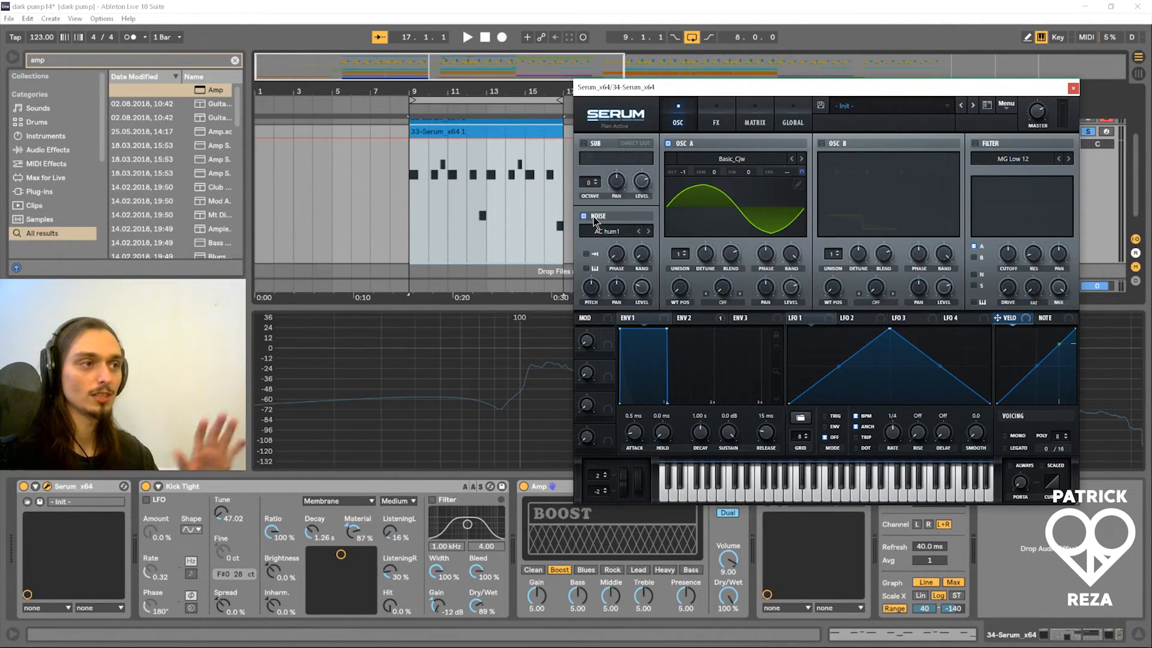
left_click(687, 143)
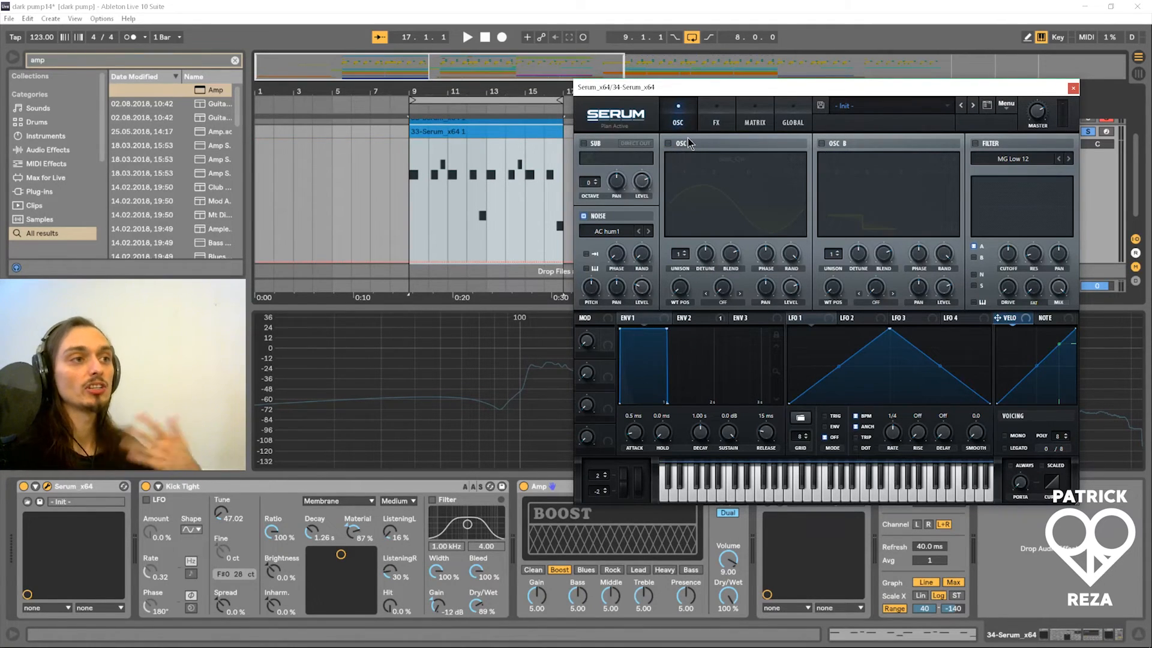
key("space")
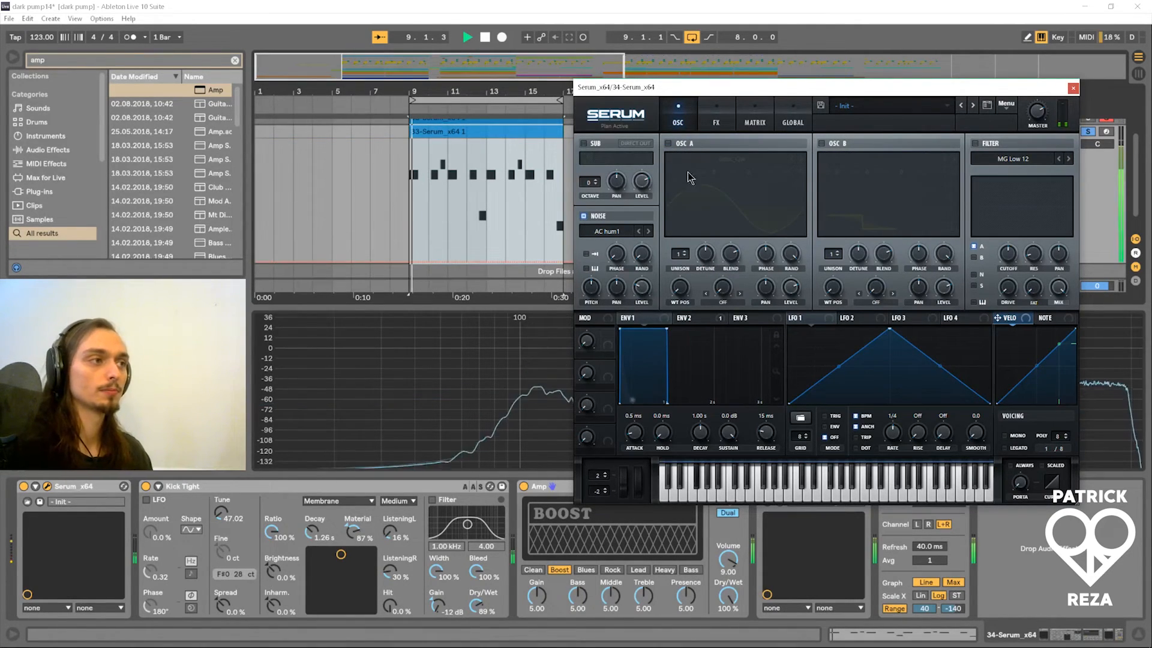
- Load the ARP pink sample from the Analog category into Serum's noise oscillator
left_click(648, 231)
left_click(602, 236)
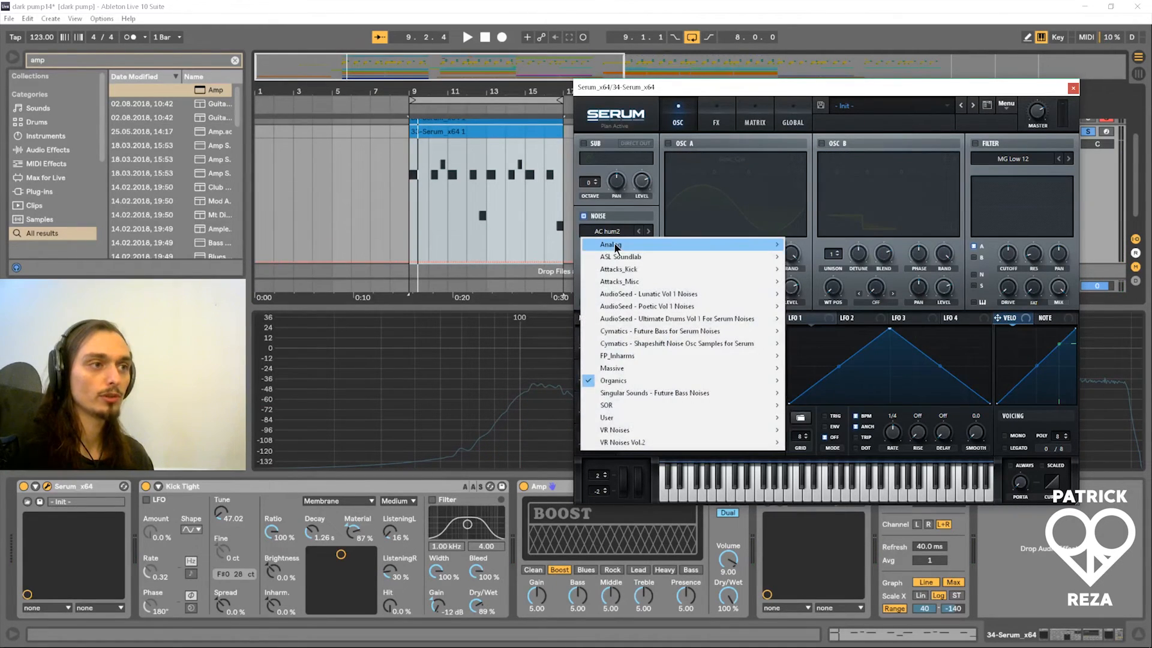
mouse_move(750, 244)
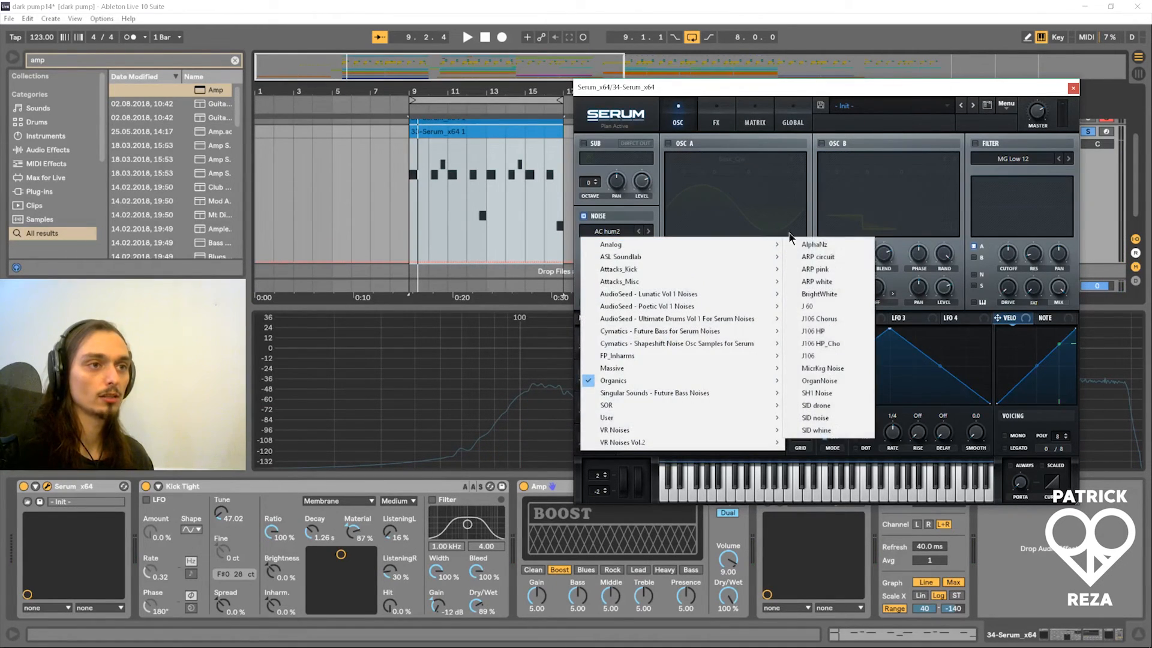
left_click(827, 269)
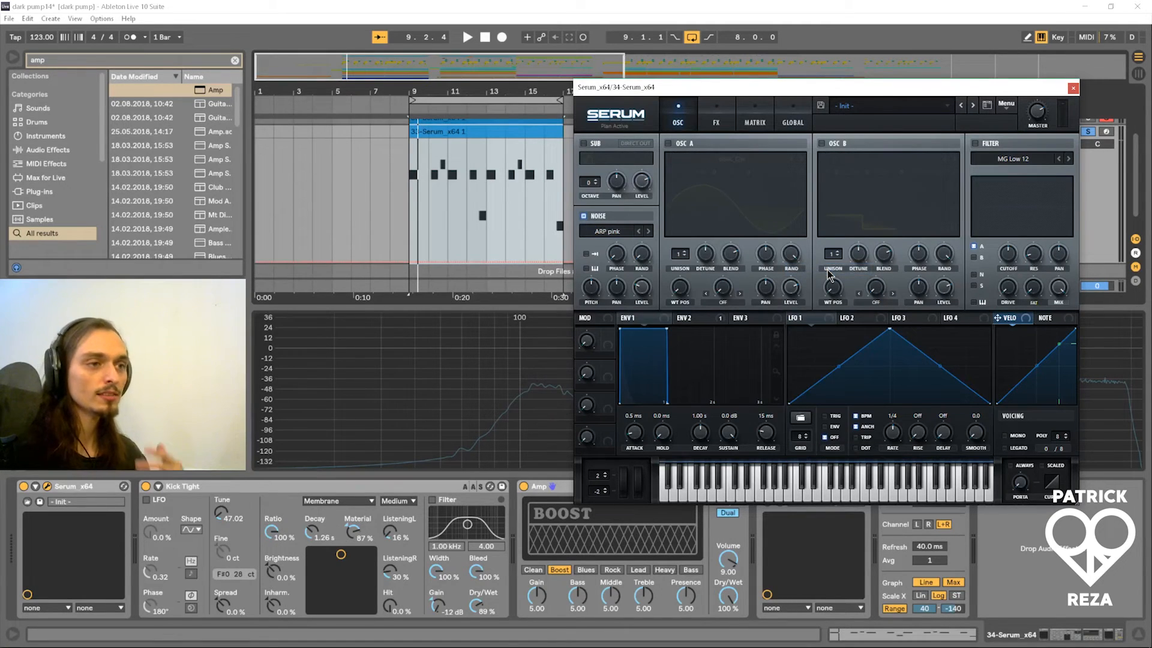
- Play the pink noise on its own while lowering its level
key("space")
mouse_move(643, 303)
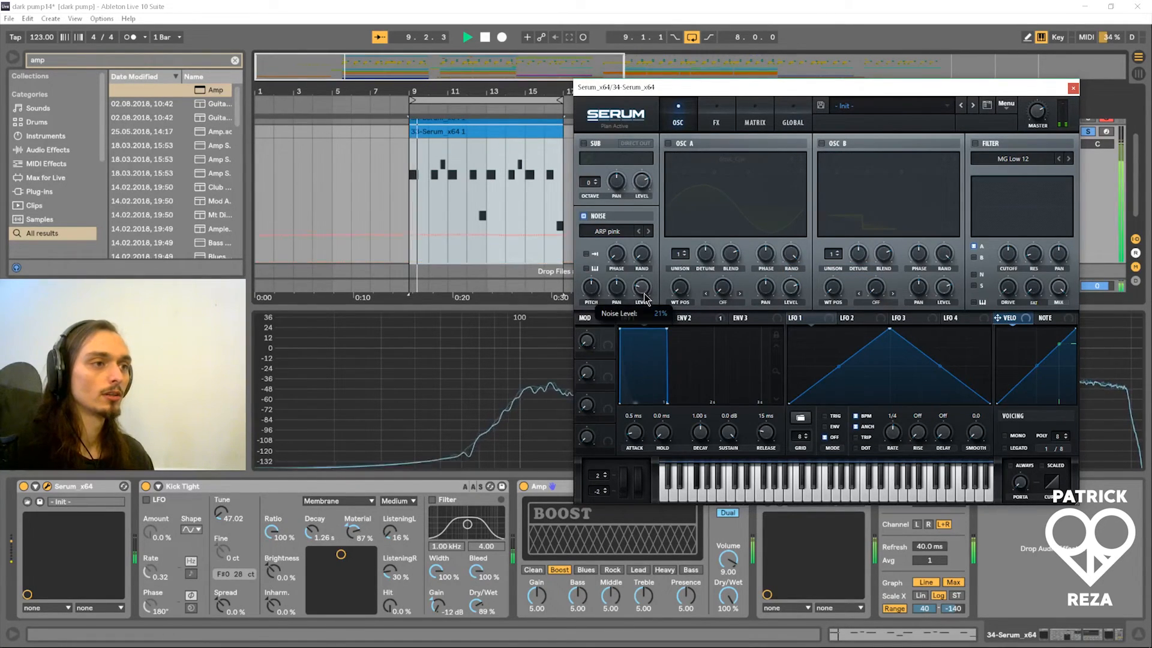
left_click_drag(644, 306, 647, 318)
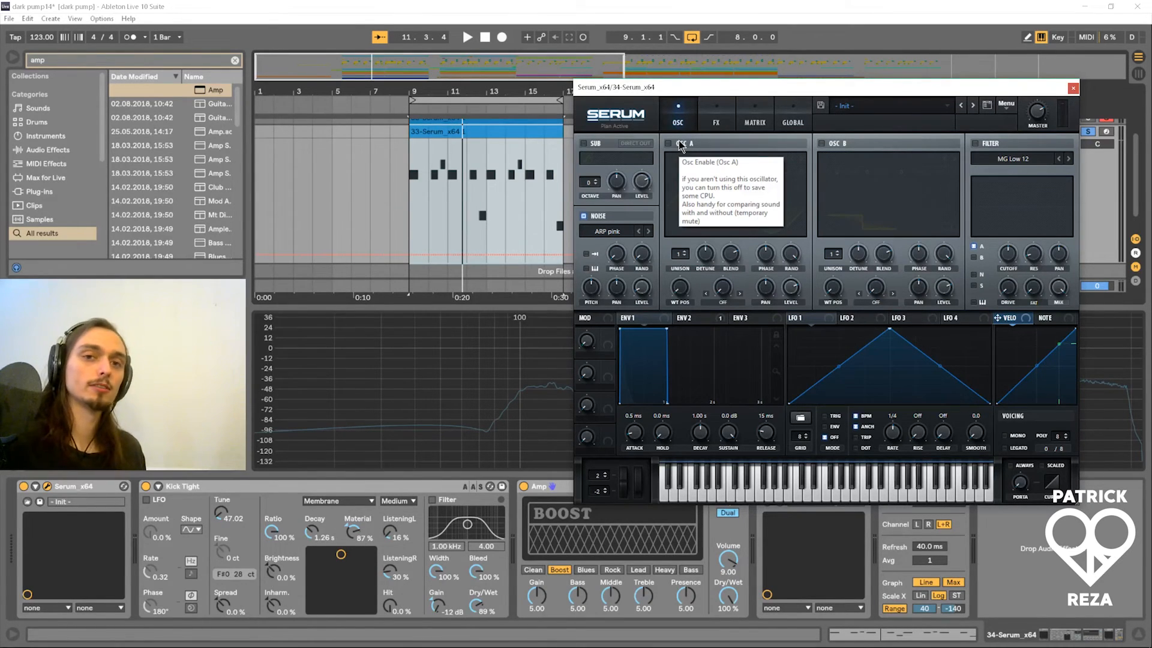
- Re-enable oscillator A and blend in the noise at a level of about 24% during playback
left_click(679, 141)
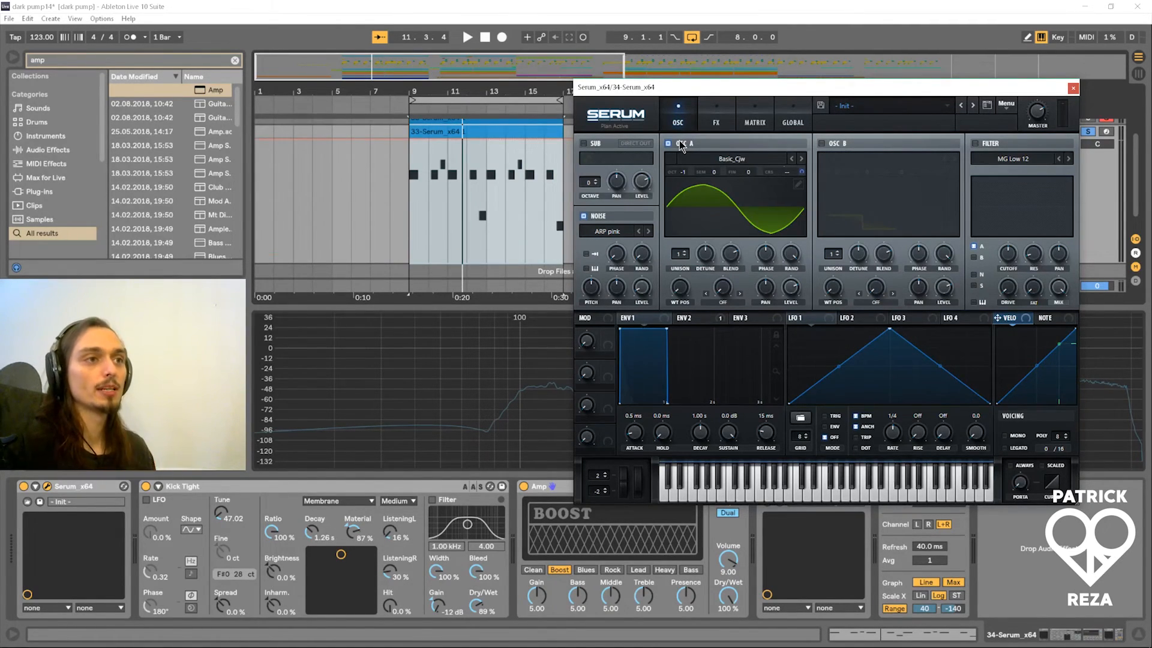
key("space")
mouse_move(647, 287)
left_click_drag(647, 287, 645, 279)
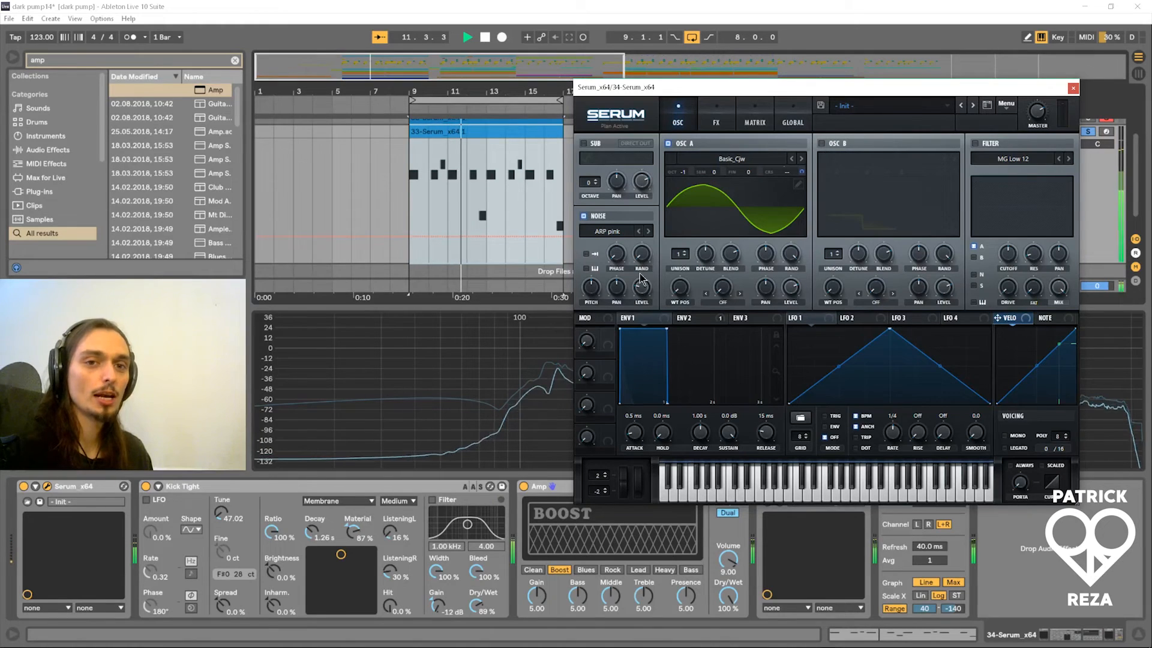
mouse_move(642, 292)
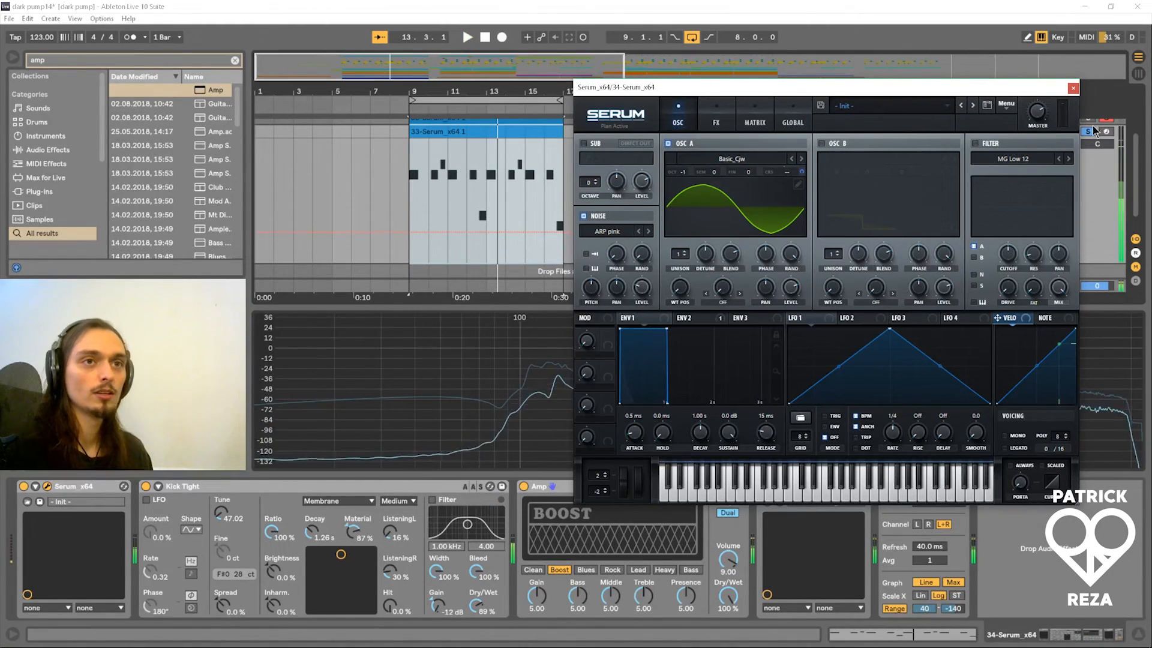
- Compare the soloed bass layer during playback with Amp bypassed and re-enabled
left_click_drag(977, 93, 895, 107)
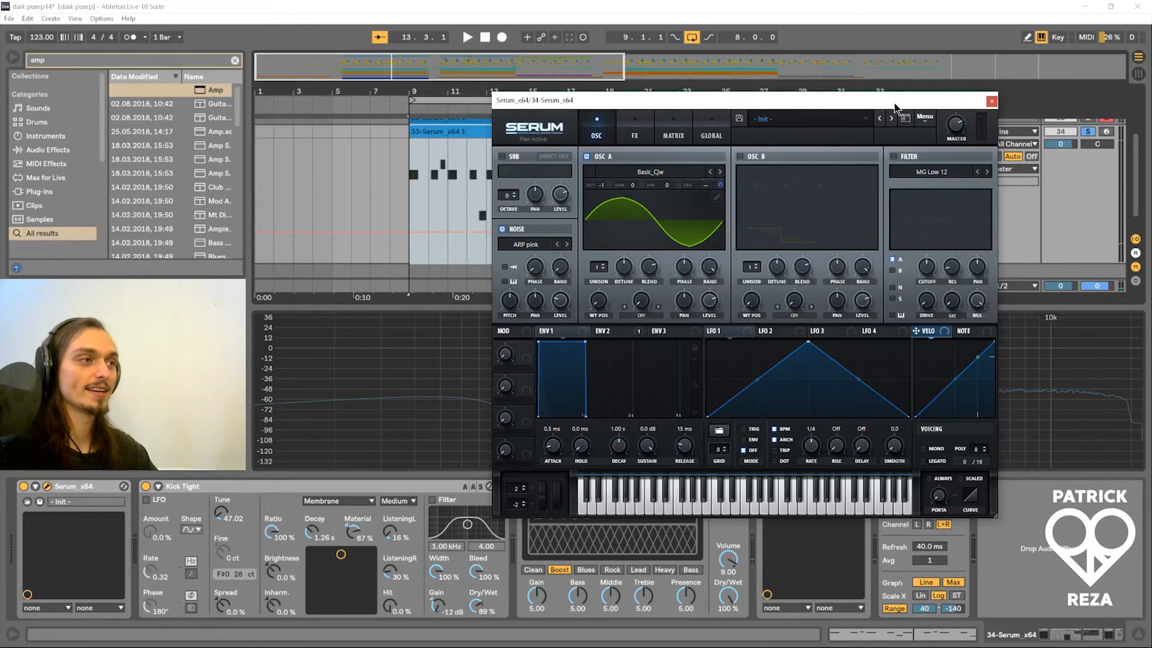
left_click_drag(681, 100, 844, 60)
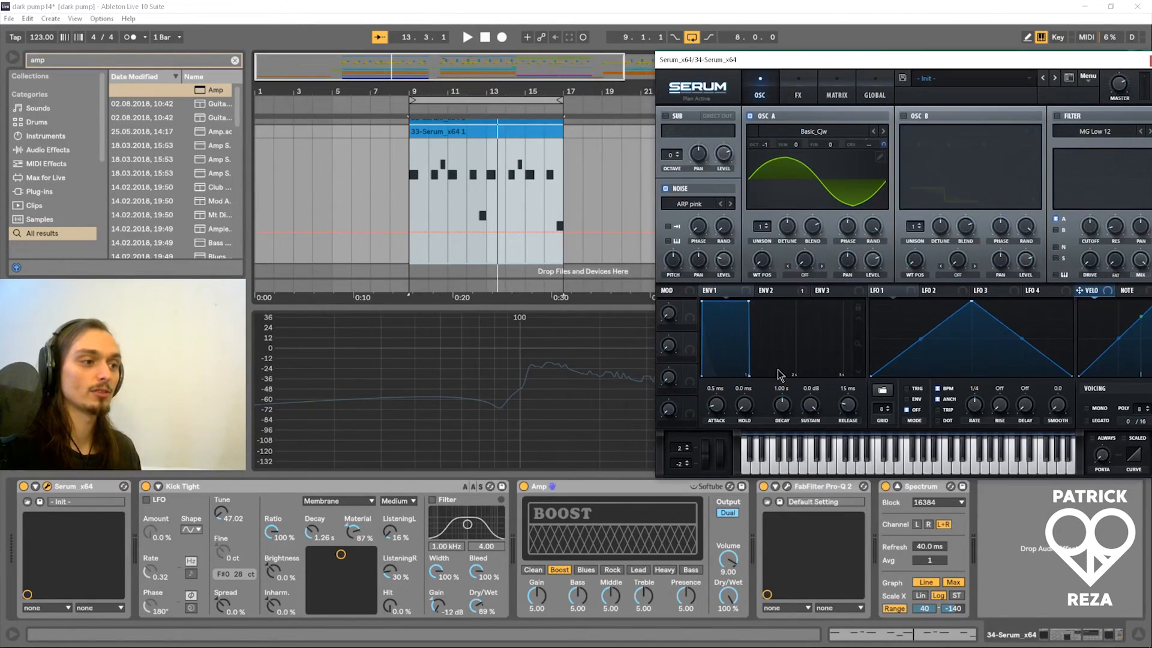
left_click(524, 486)
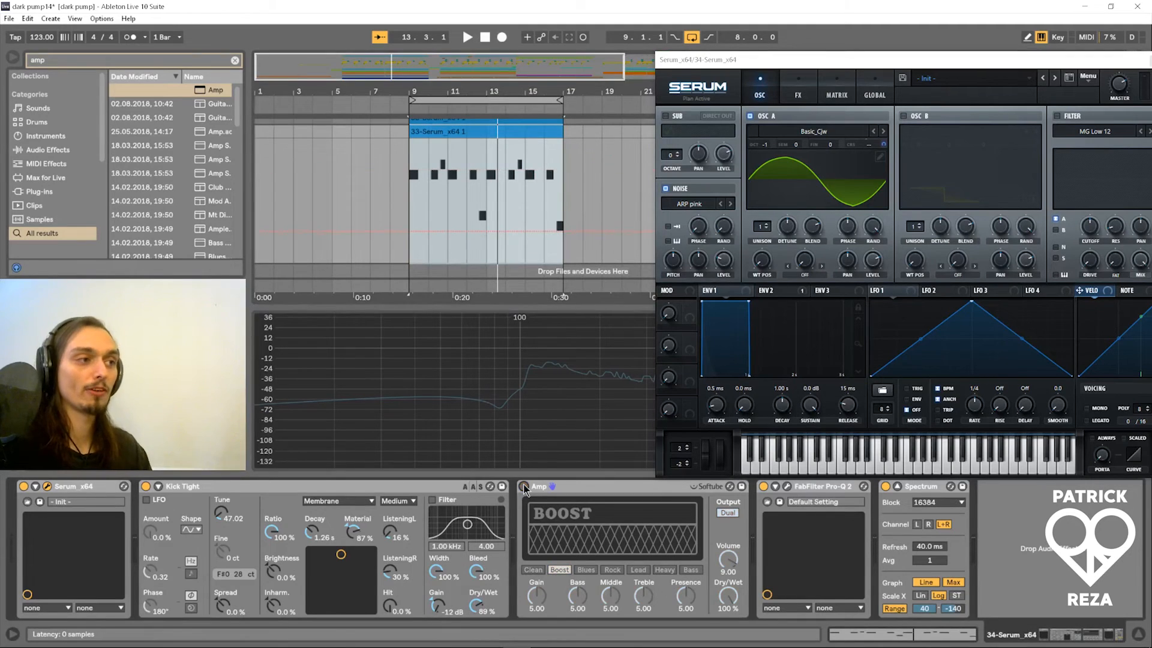
key("space")
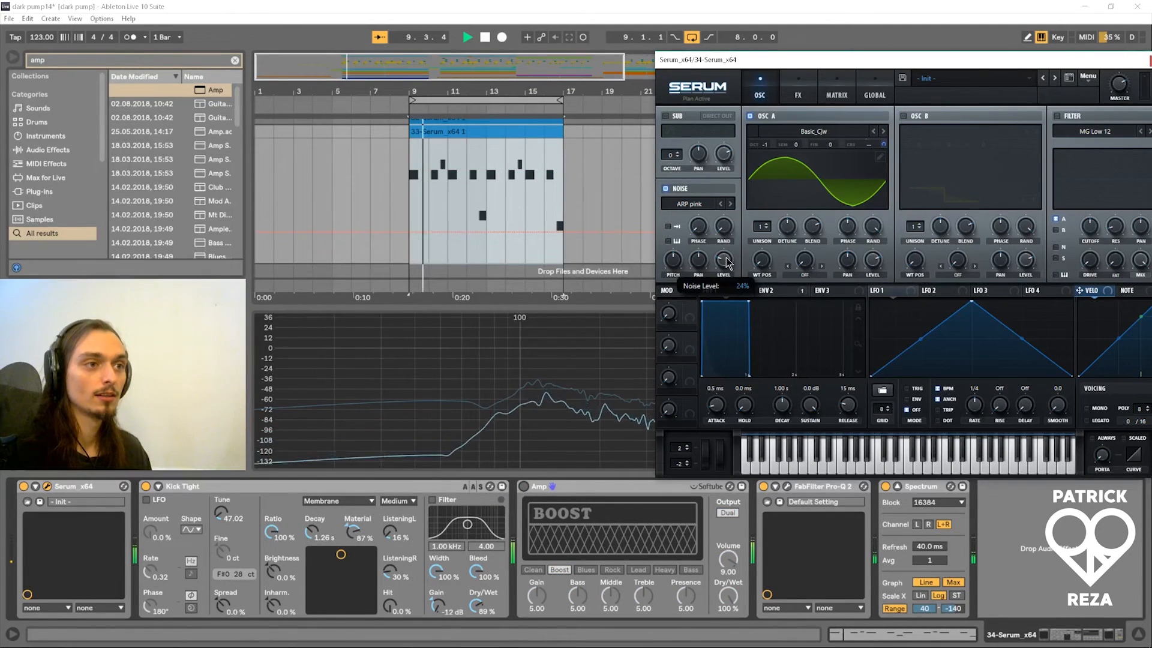
key("space")
left_click(525, 486)
key("space")
- Close the Serum window and turn off solo on the duplicated track to hear the full mix
left_click_drag(1072, 71, 774, 127)
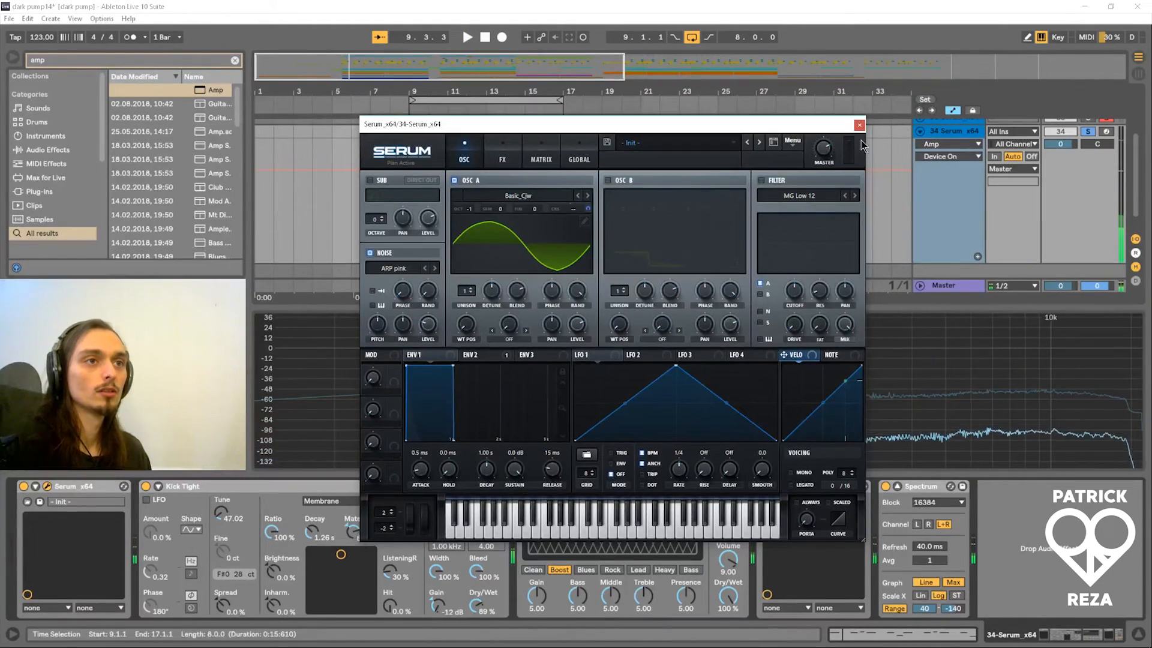
left_click(863, 119)
scroll(990, 135, "up", 2)
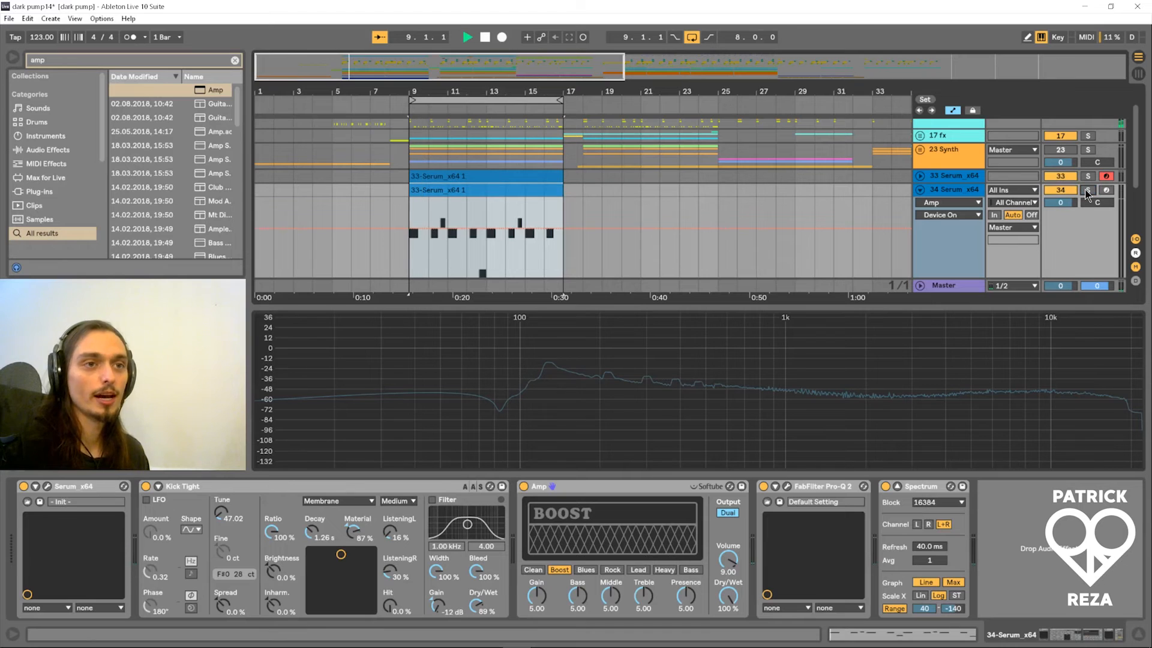
- Stop playback and draw a downward pitch-bend dip over the first bar of the duplicated bass clip's envelope
key("space")
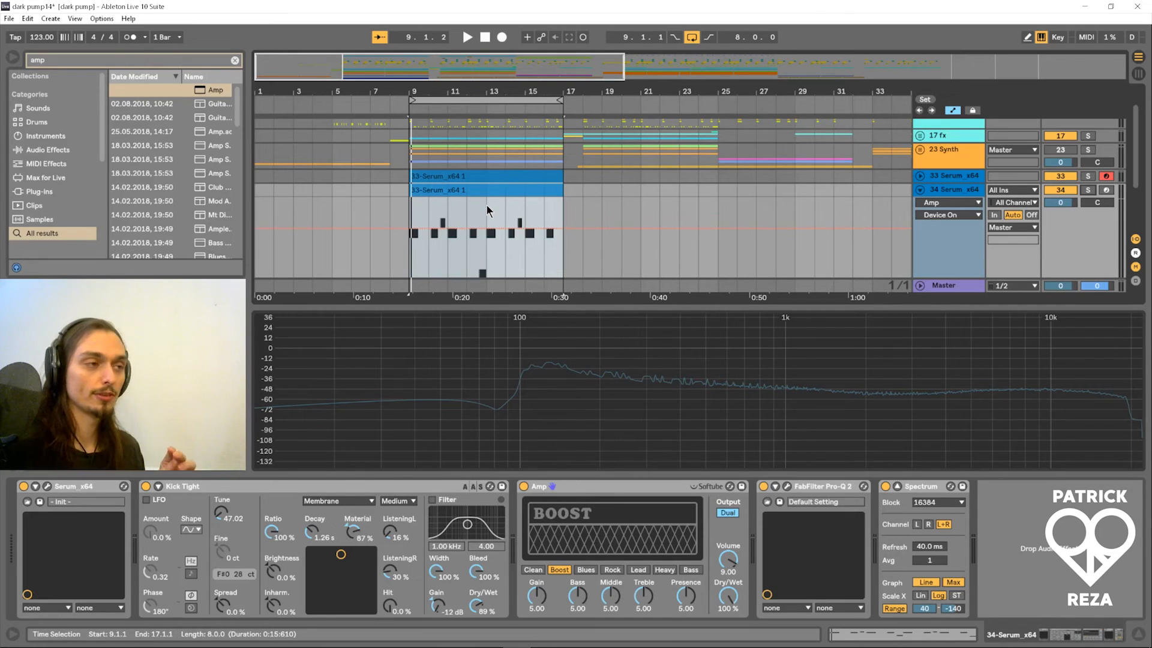
double_click(487, 210)
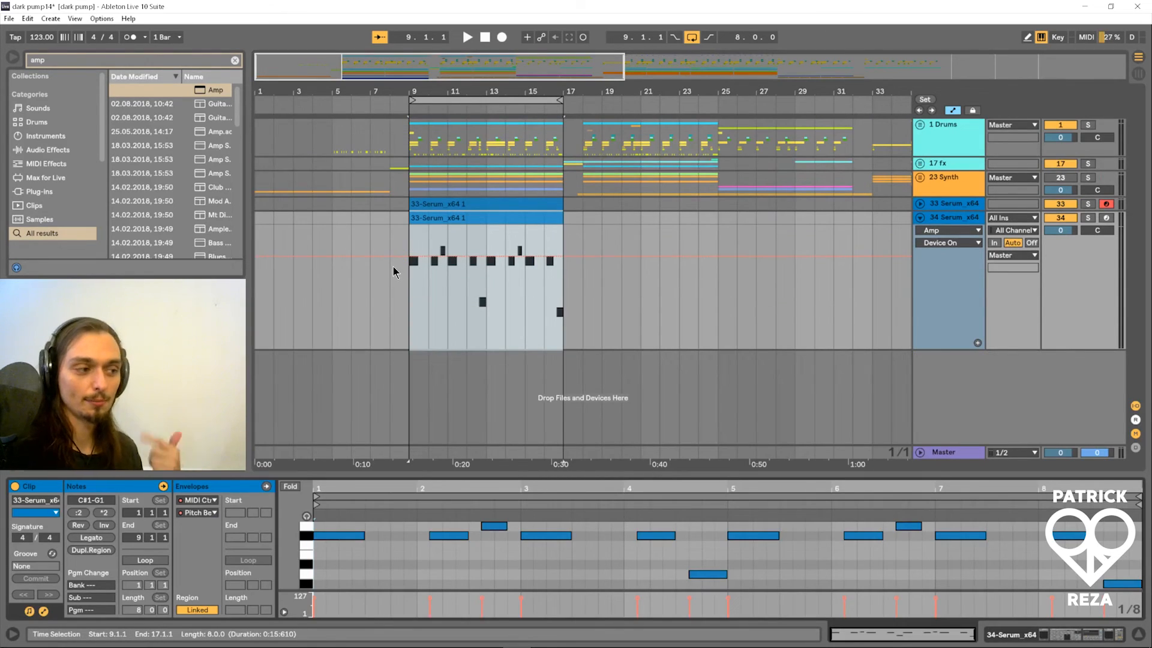
left_click(206, 513)
left_click(275, 558)
left_click_drag(292, 587, 306, 569)
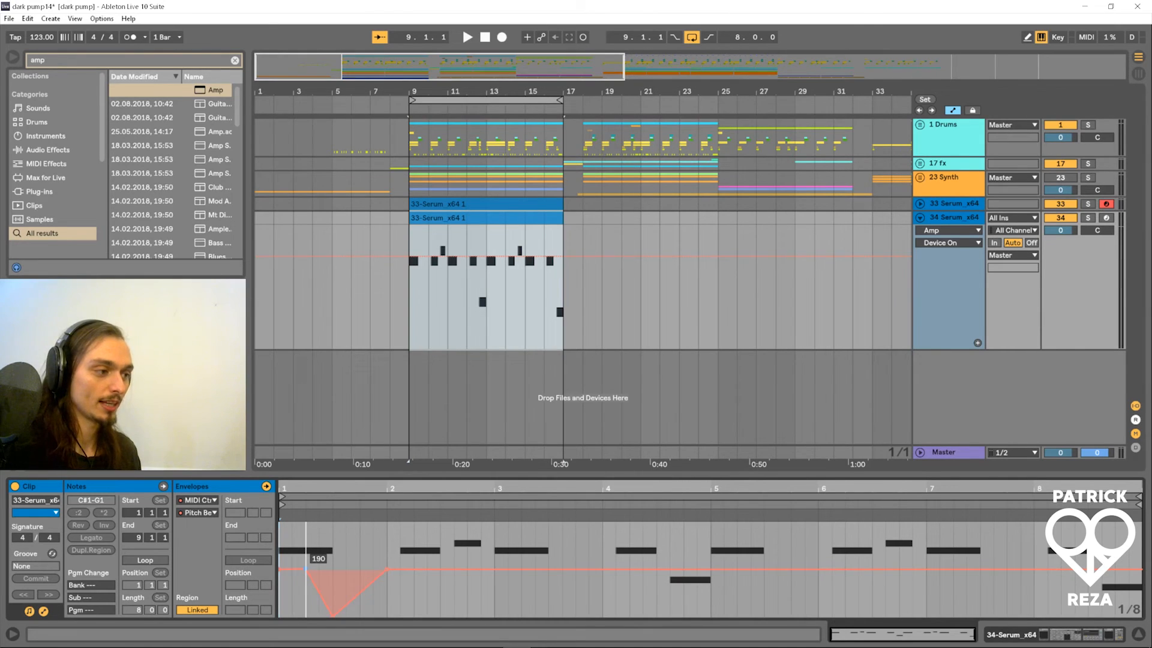
- Copy the pitch-bent first bar of the duplicated clip onto the original Serum track at bar 9
key("space")
mouse_move(422, 230)
left_mouse_down()
mouse_move(422, 214)
mouse_move(410, 213)
left_mouse_up()
key("ctrl+c")
left_click(401, 202)
key("ctrl+v")
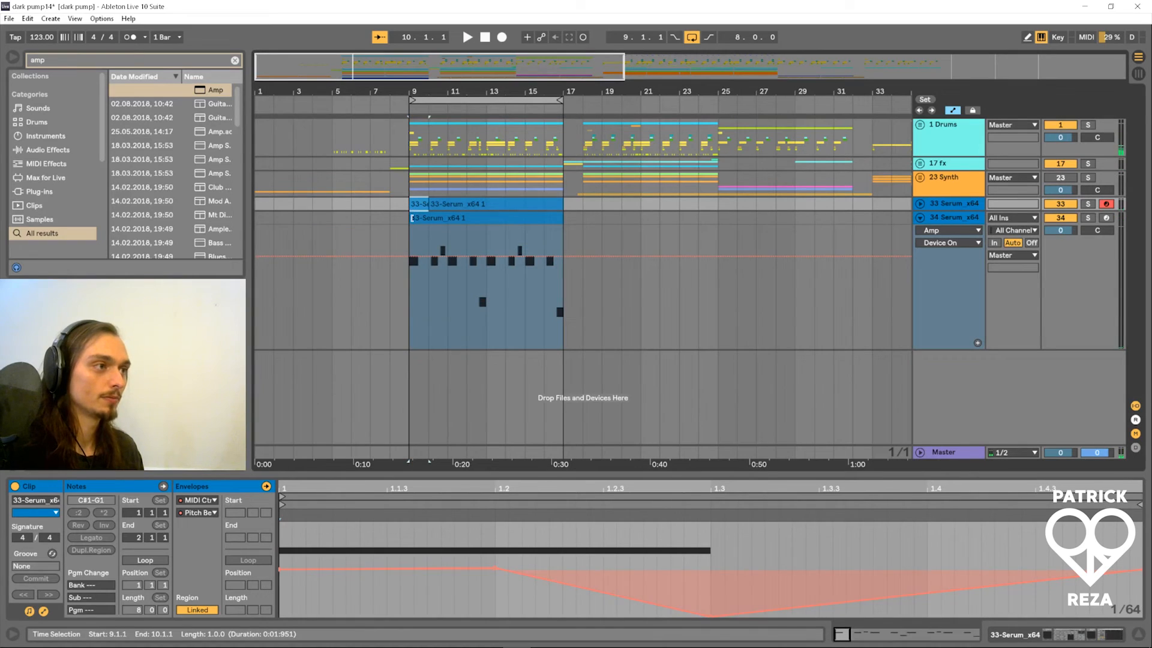
- Play both bass layers from bar 9 to hear the pitch bend, and check the Master track's devices
left_click(412, 218)
key("space")
key("space")
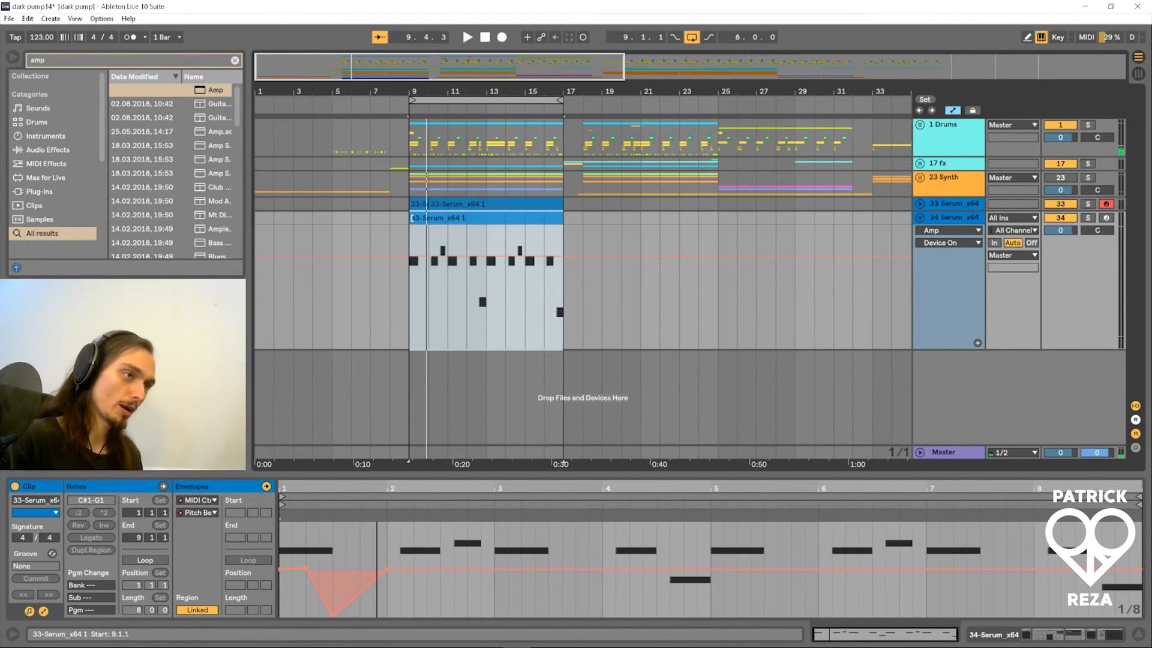
right_click(654, 180)
key("Escape")
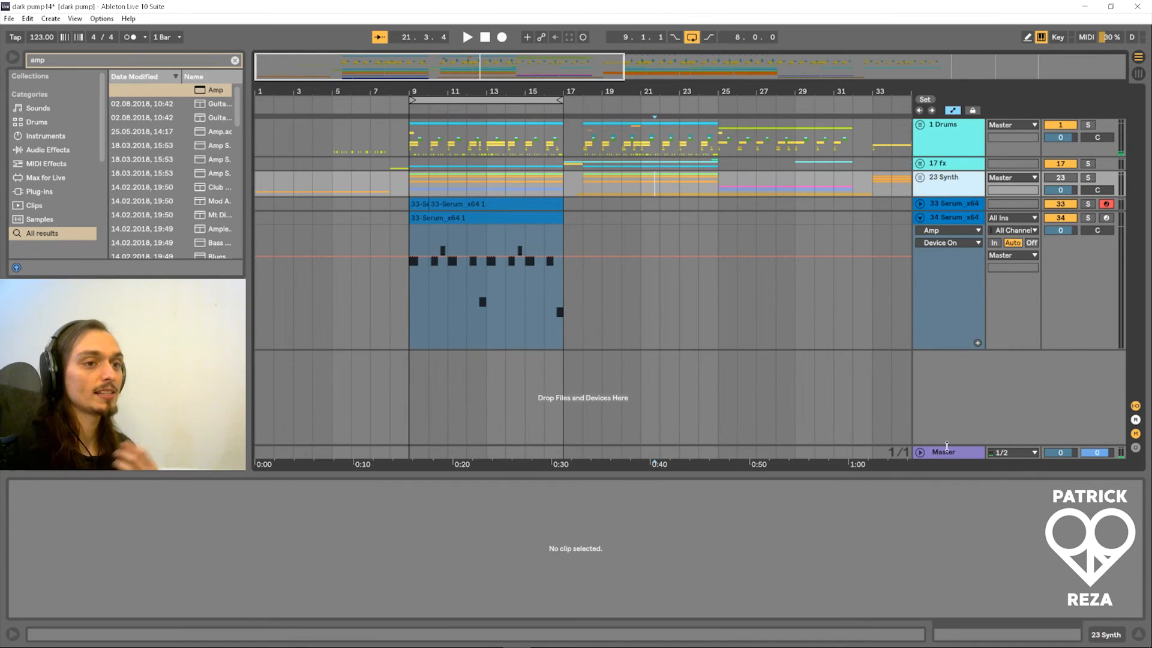
left_click(945, 452)
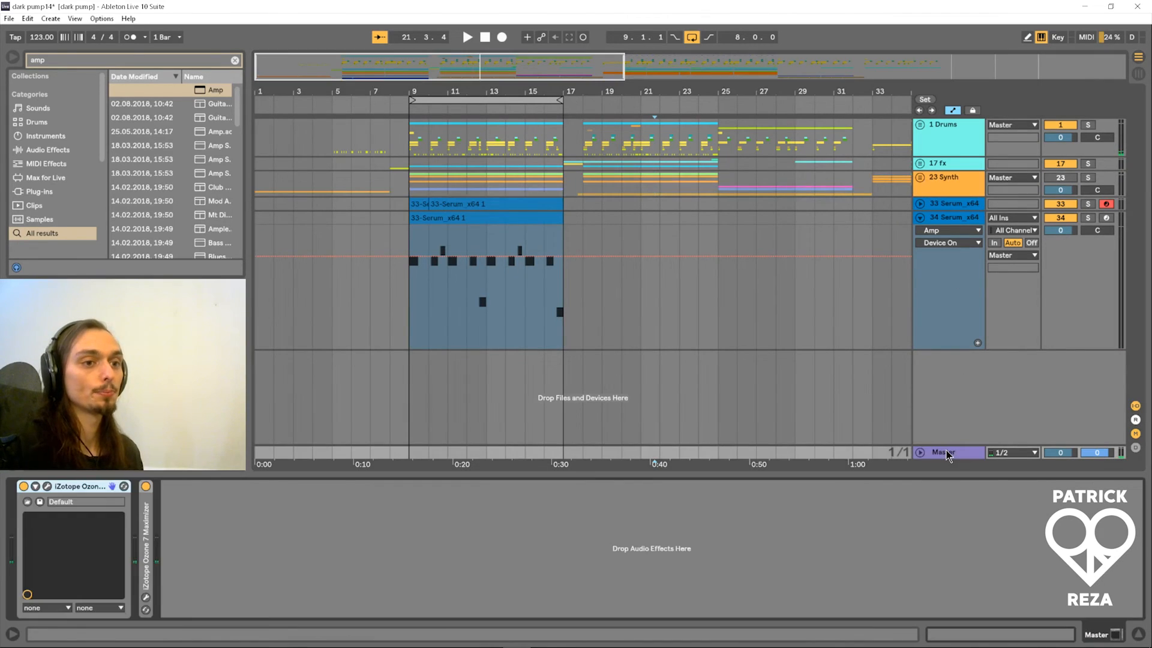
left_click(934, 220)
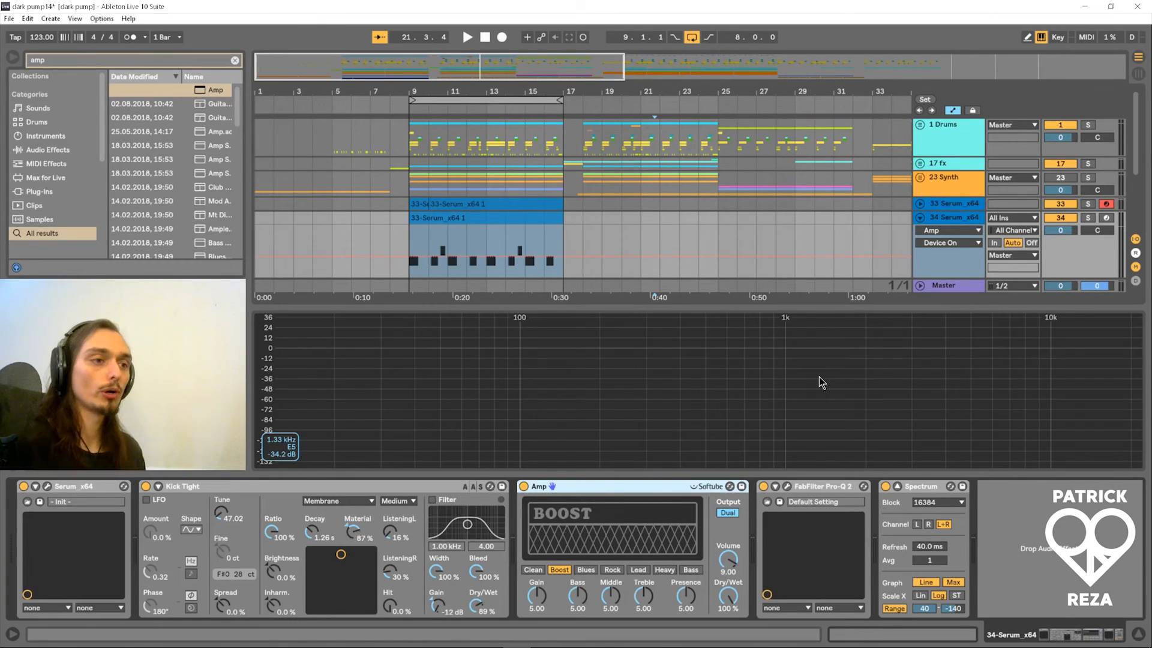
left_click(147, 60)
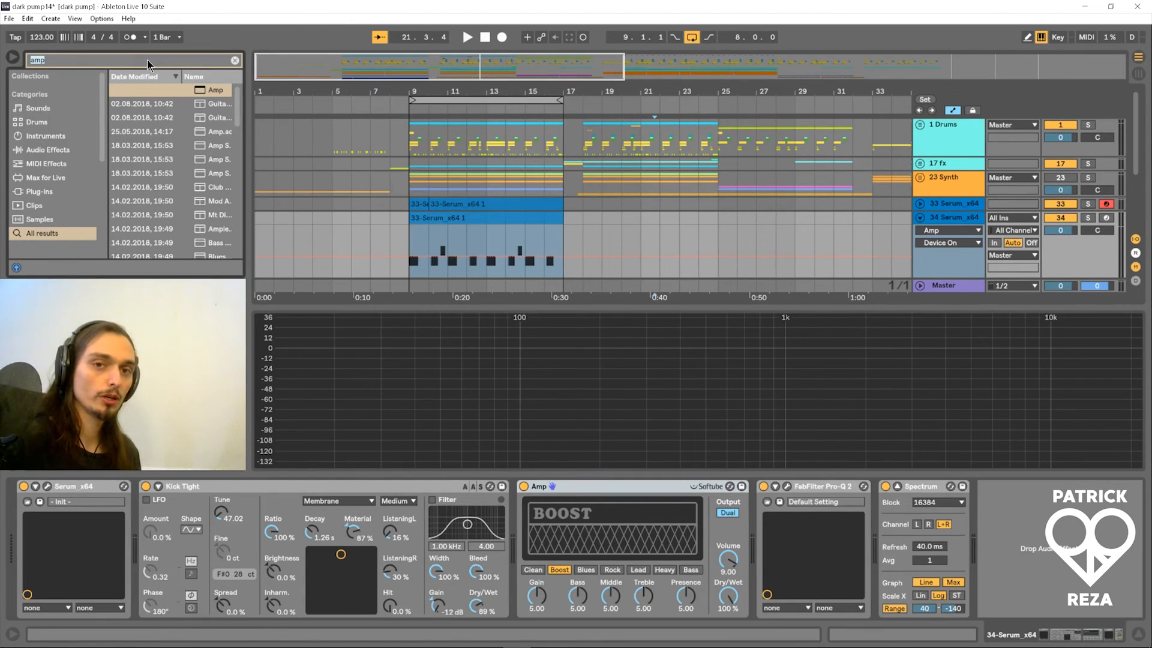
type("limitewr")
key("BackSpace")
key("BackSpace")
type("t")
key("BackSpace")
type("r")
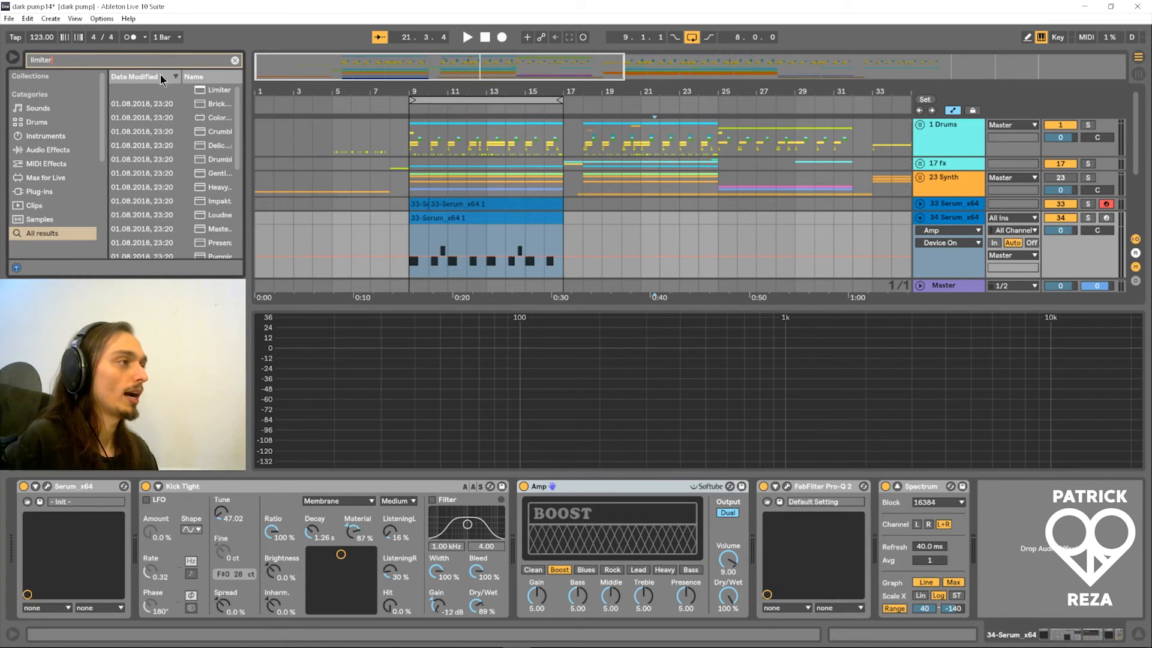
- Find FabFilter Pro-L 2 among the plug-ins and add it to the end of both Serum tracks' device chains
left_click(52, 190)
left_click(73, 63)
type("pro l")
double_click(151, 118)
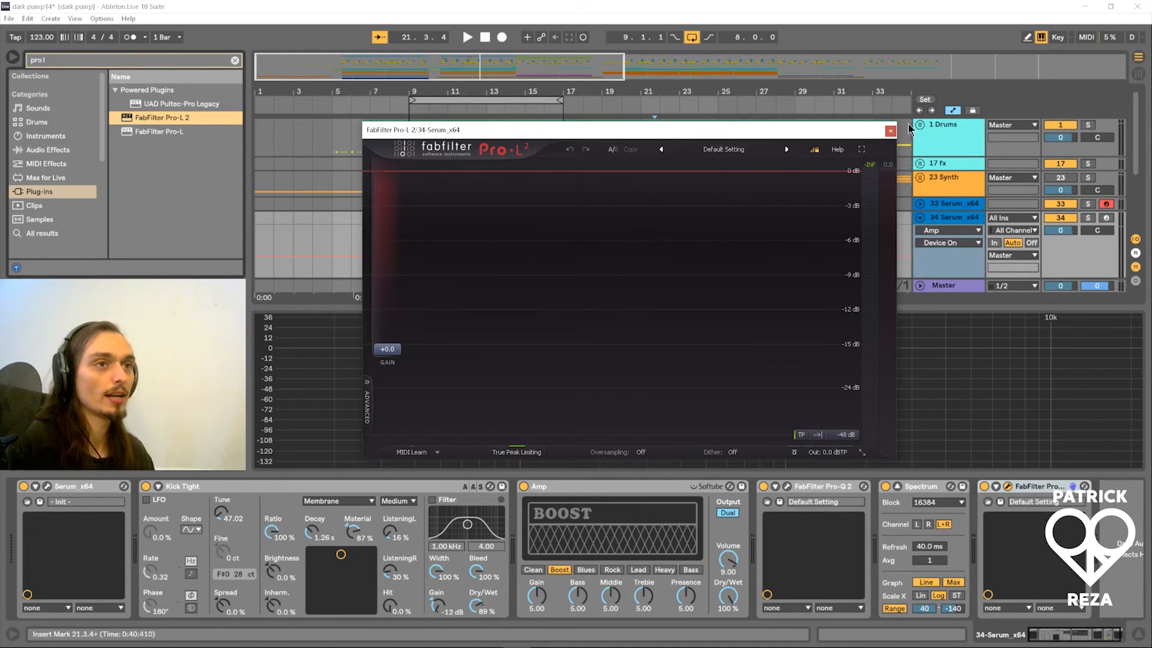
left_click_drag(389, 350, 404, 424)
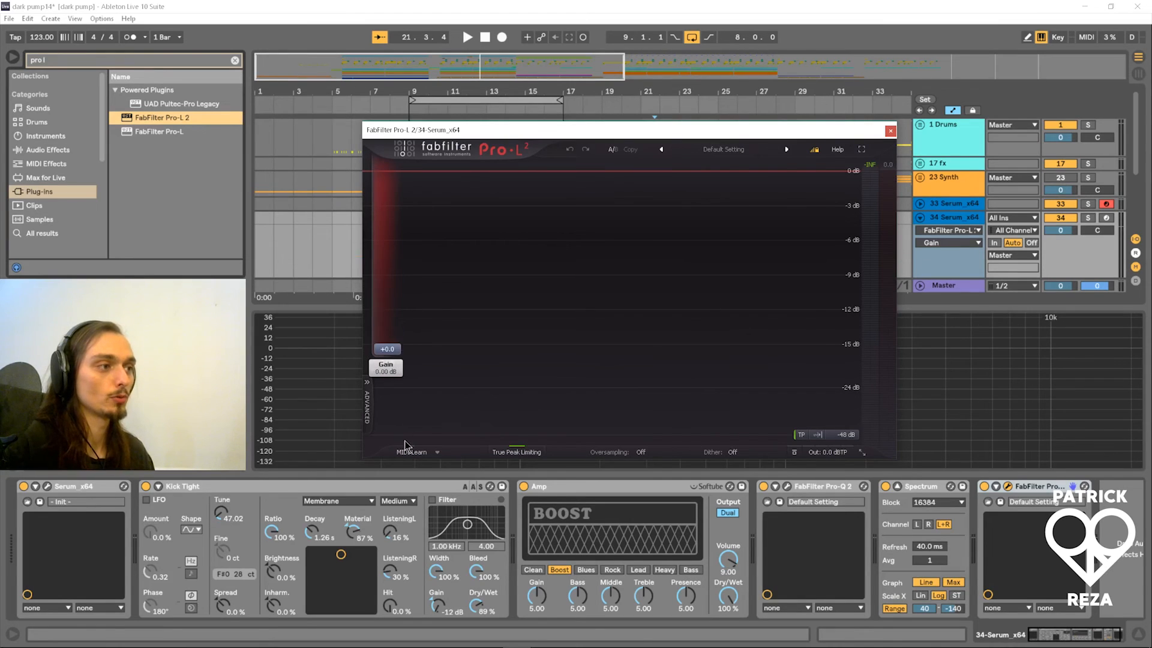
left_click(890, 130)
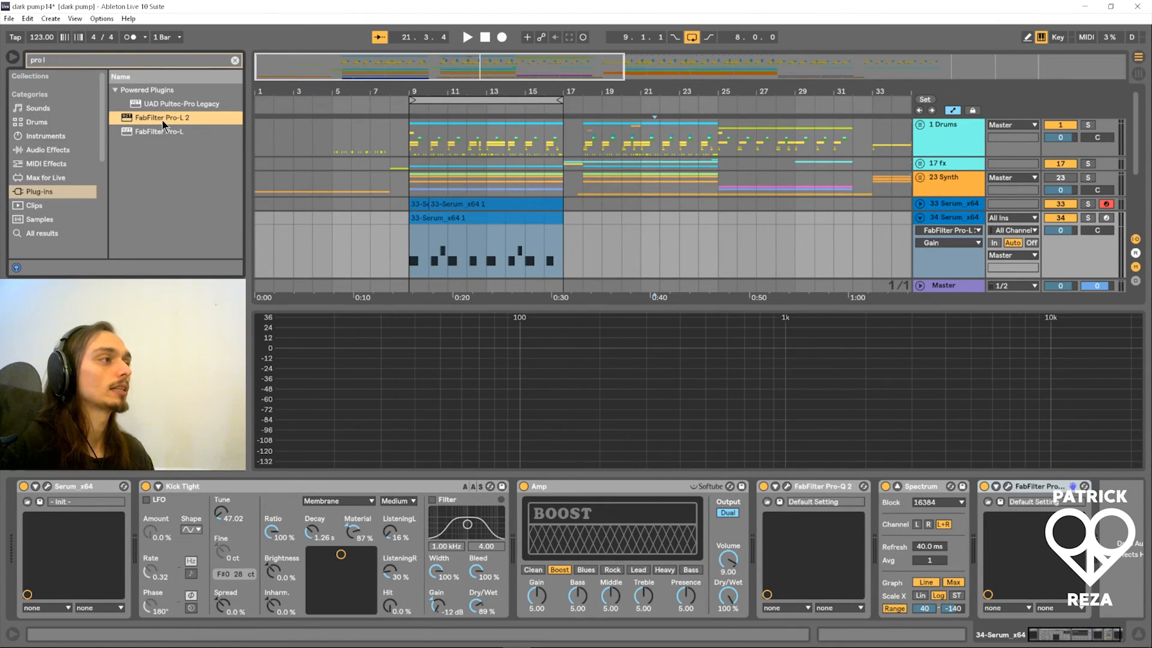
left_click(496, 207)
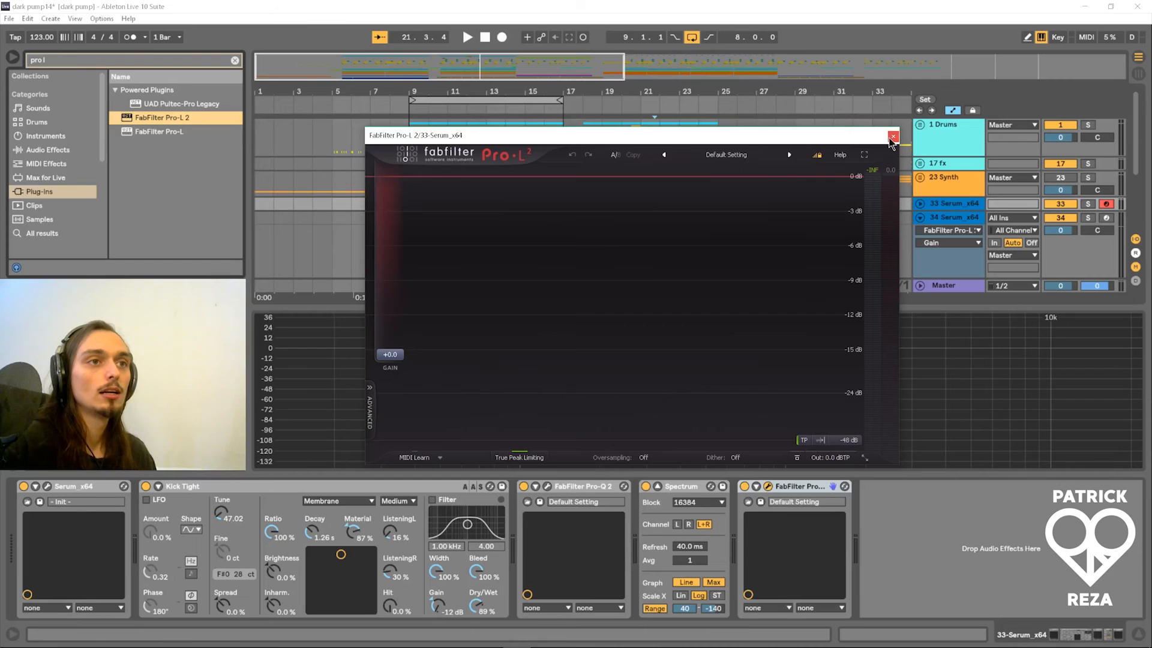
left_click(892, 137)
- Play the full mix over the bass section with the limiters active on both layers
key("space")
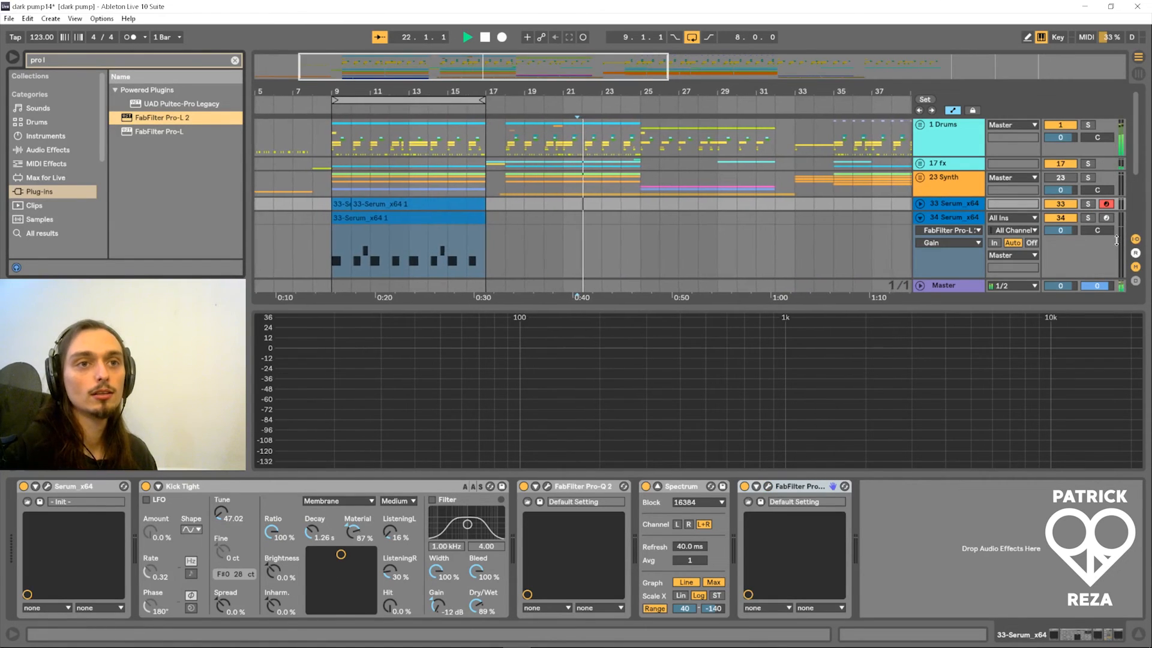
key("space")
left_click(411, 203)
key("space")
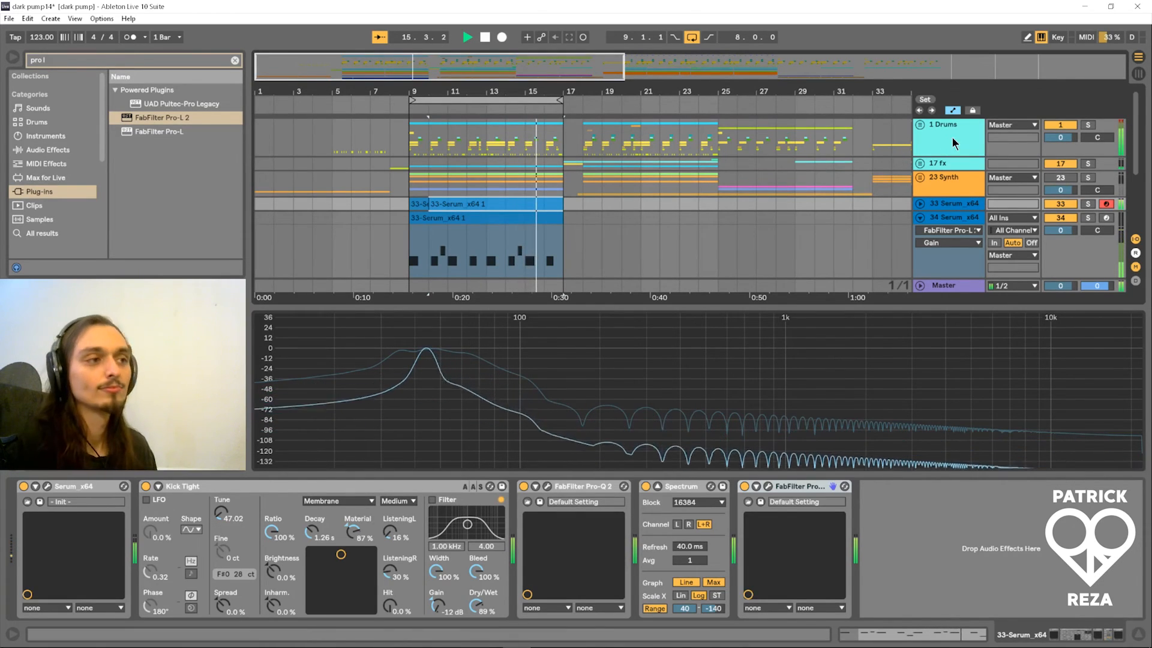
left_click(948, 217)
key("space")
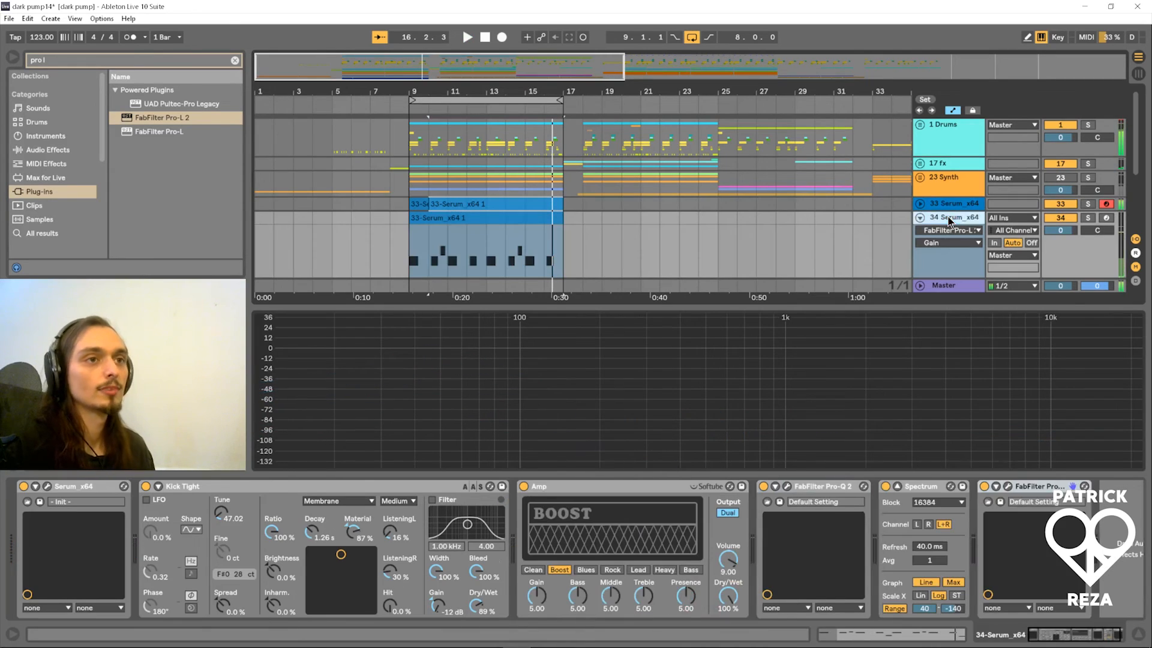
left_click(947, 207)
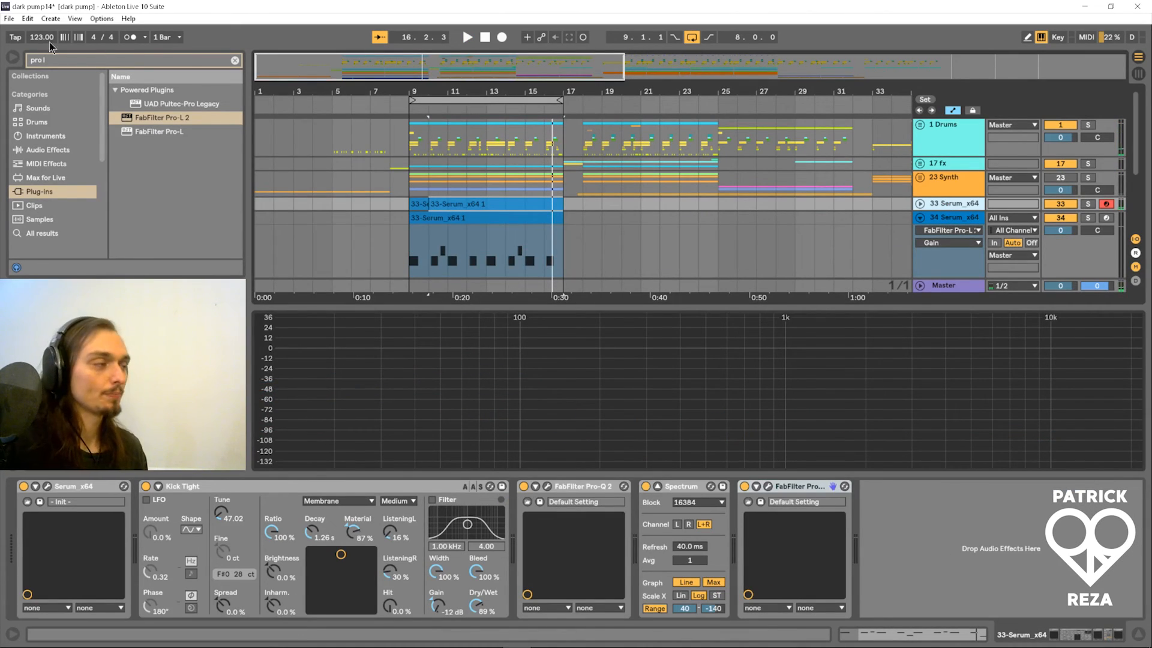
- Clear the browser search and examine the stereo width bands of the Ozone 7 Imager on the Master track
left_click(53, 59)
key("BackSpace")
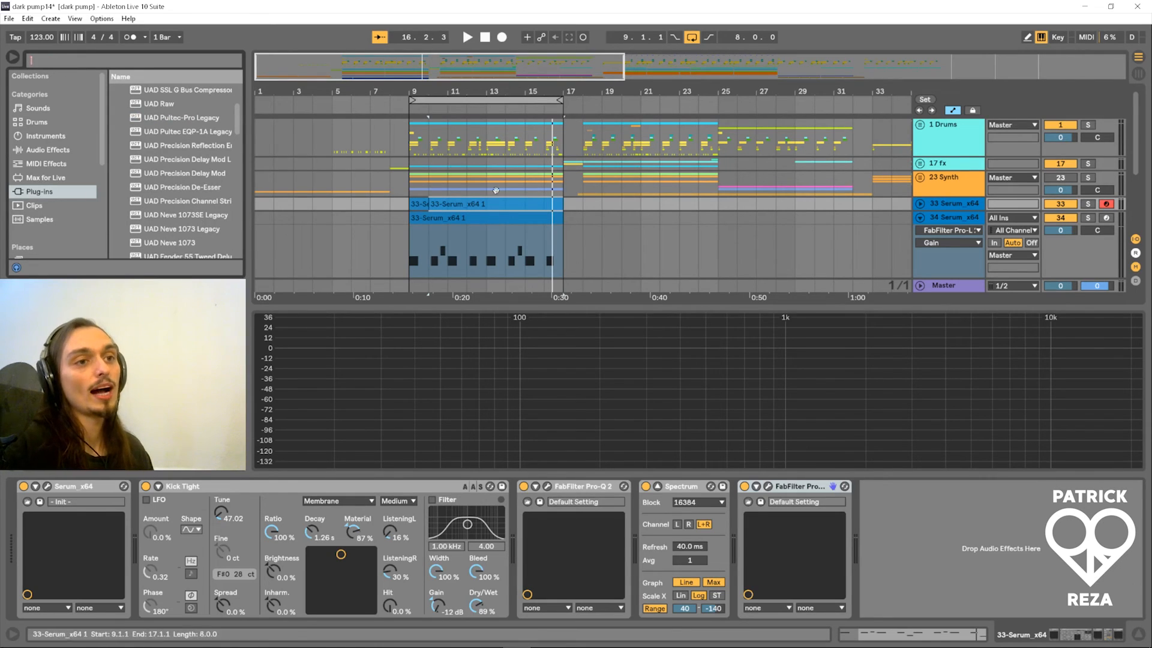
left_click(949, 274)
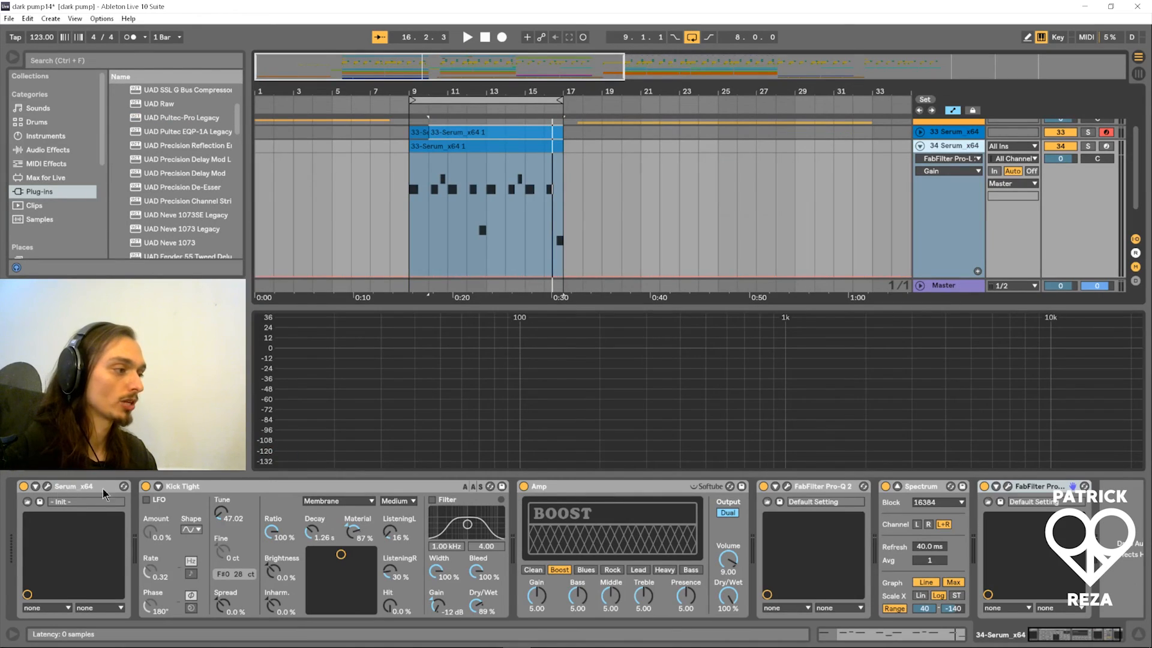
left_click(966, 286)
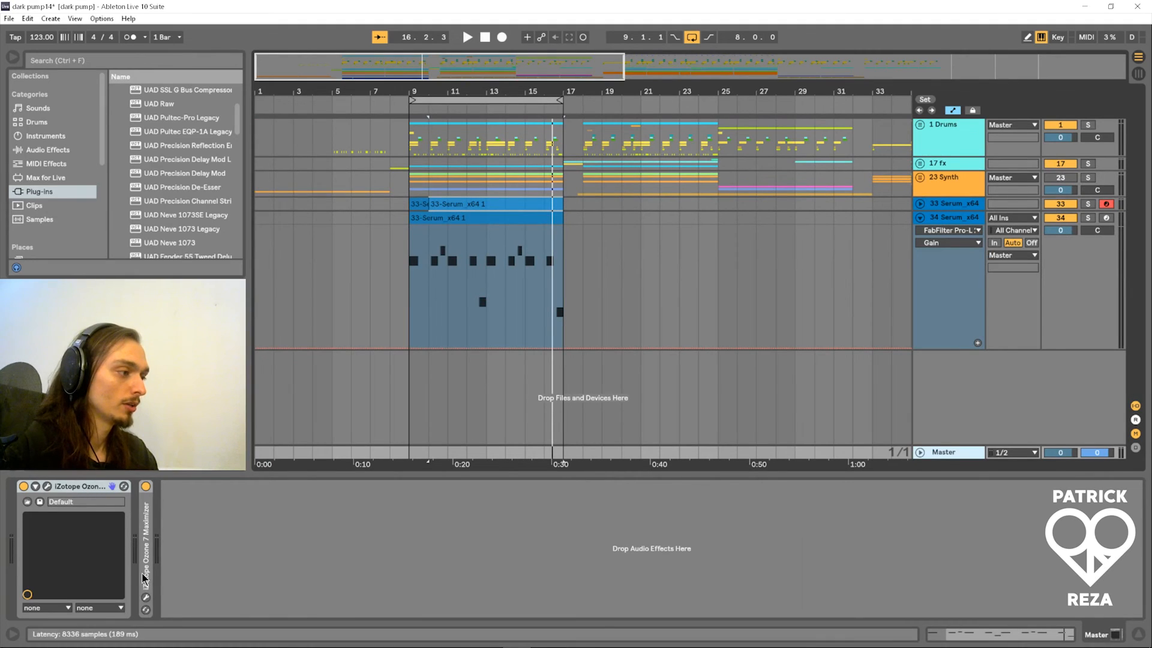
double_click(64, 486)
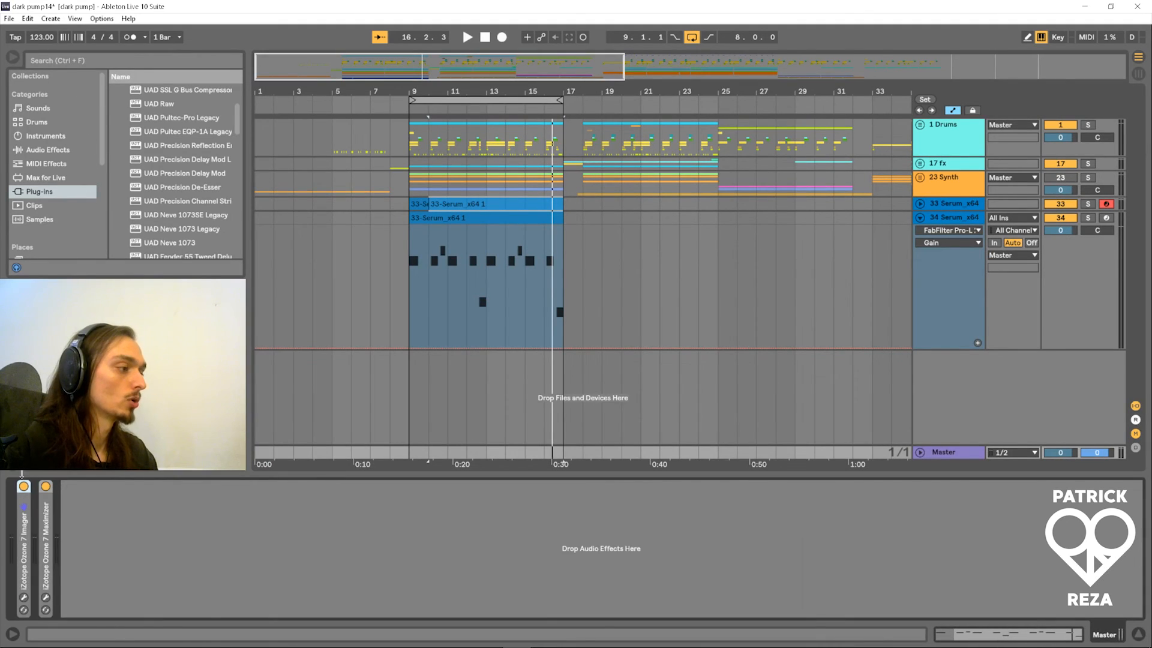
left_click(24, 598)
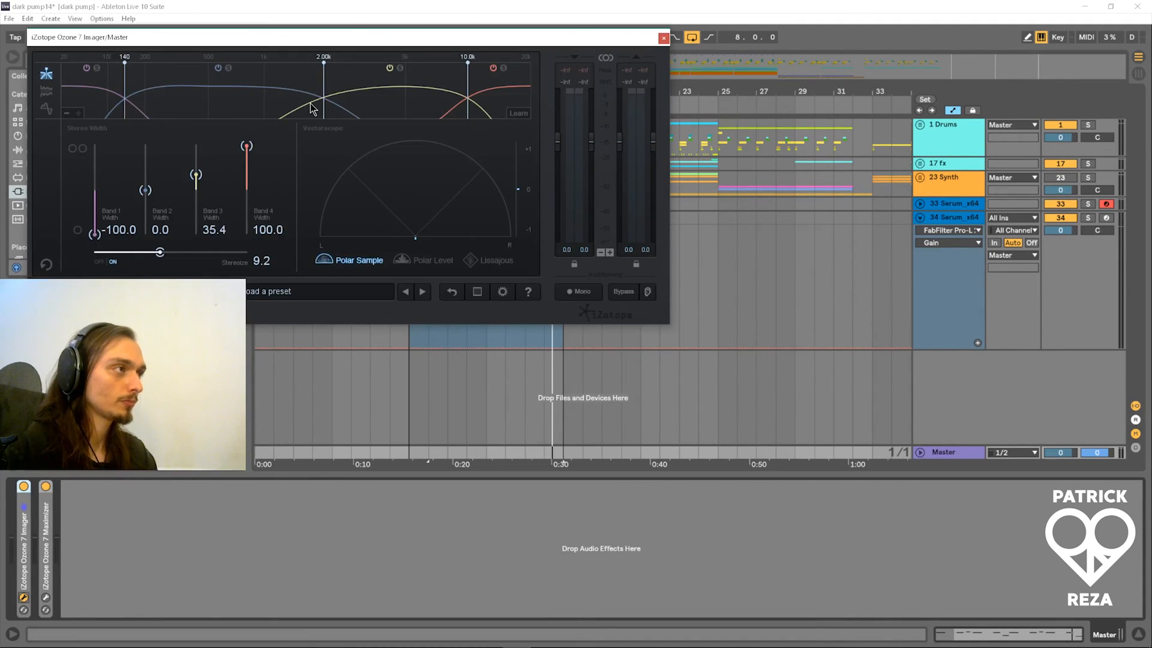
left_click_drag(367, 45, 760, 143)
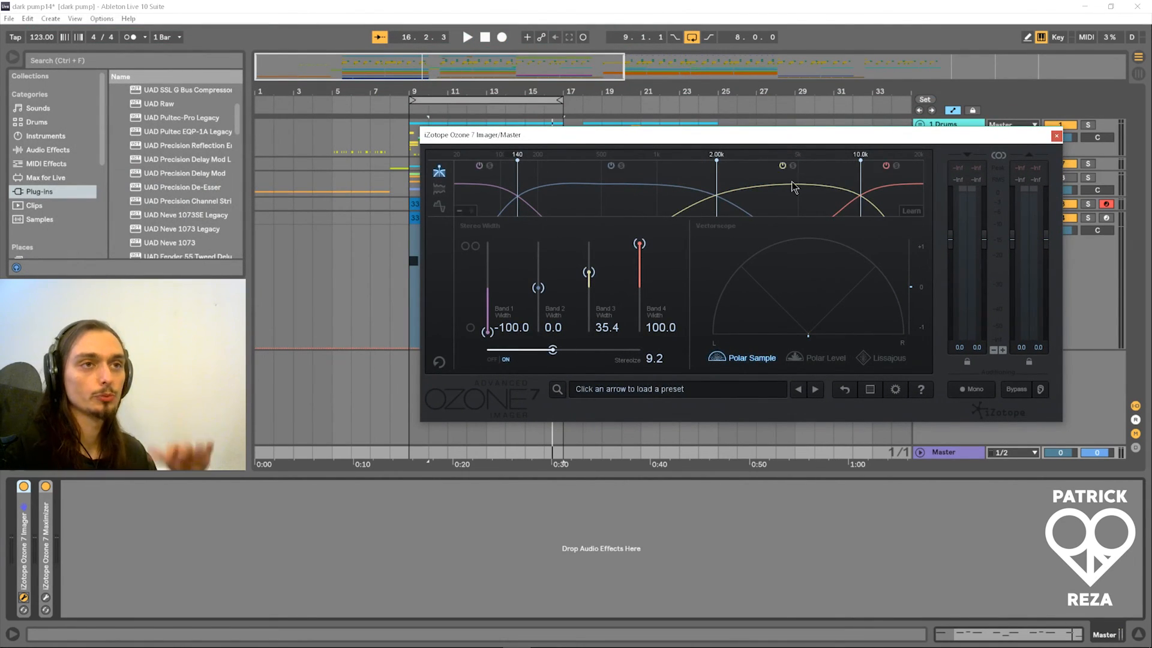
left_click(1057, 135)
- Add the Utility audio effect to the end of the sub track's device chain and solo that track
left_click(956, 213)
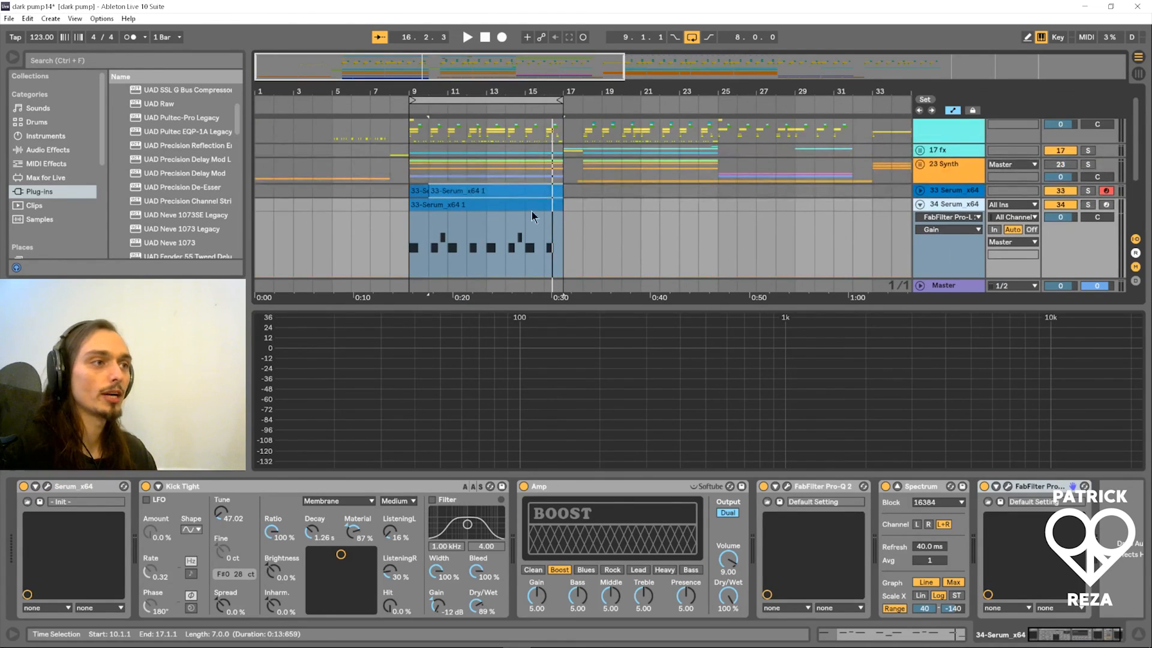
left_click(135, 66)
type("utility")
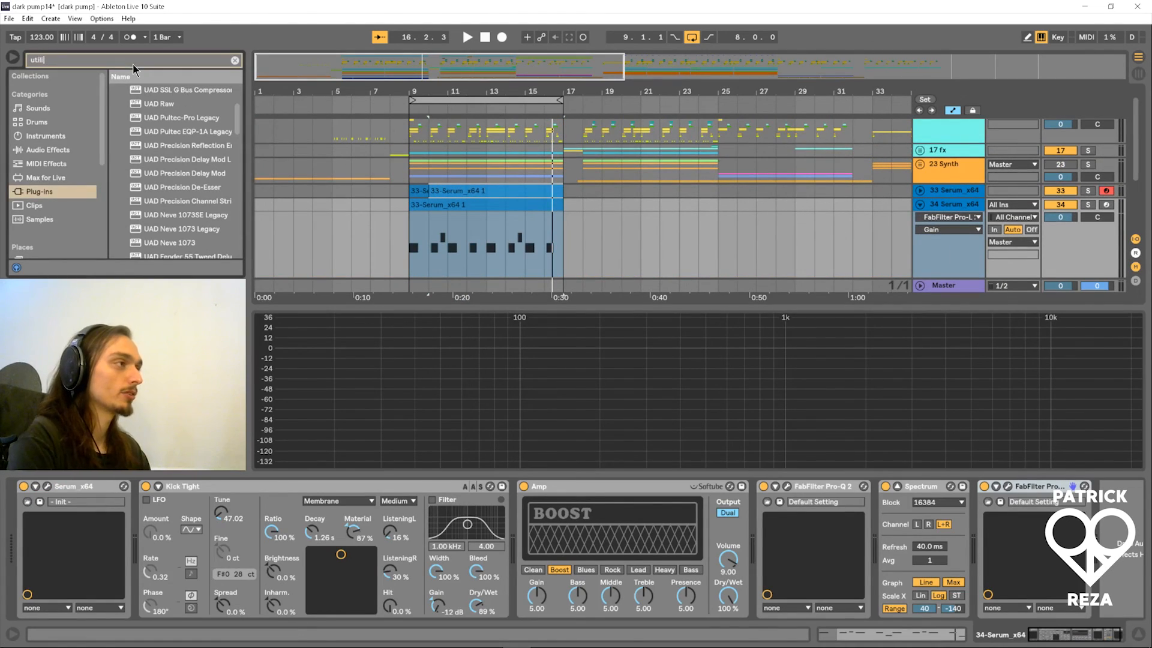
left_click(53, 150)
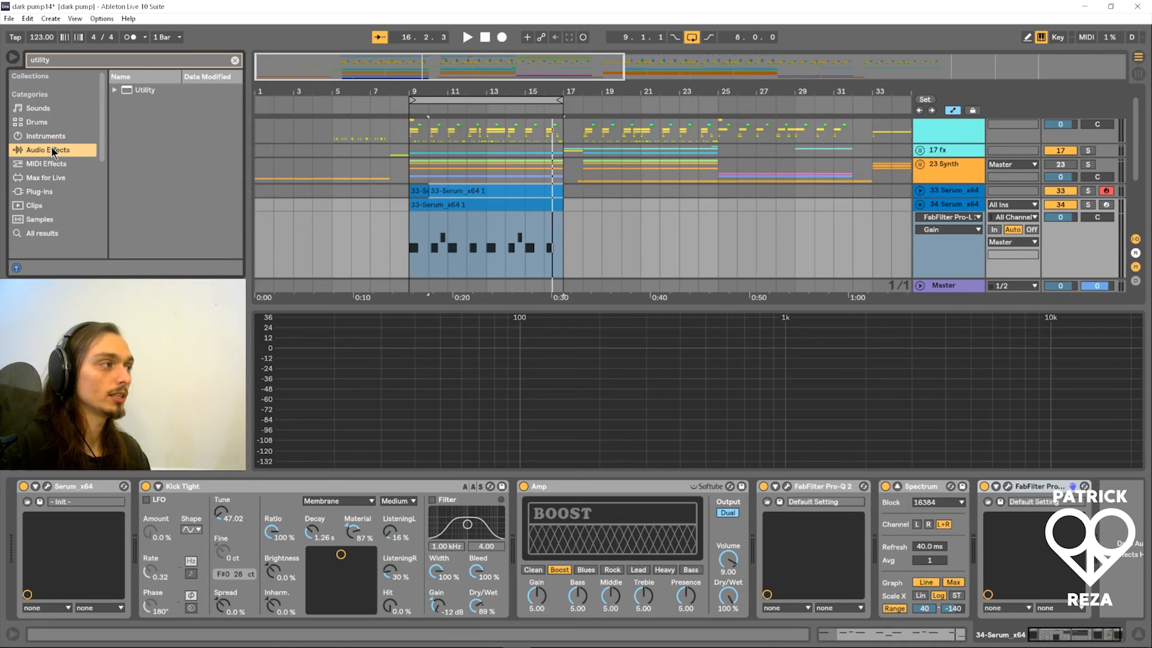
left_click(145, 90)
left_click(474, 189)
left_click(1087, 191)
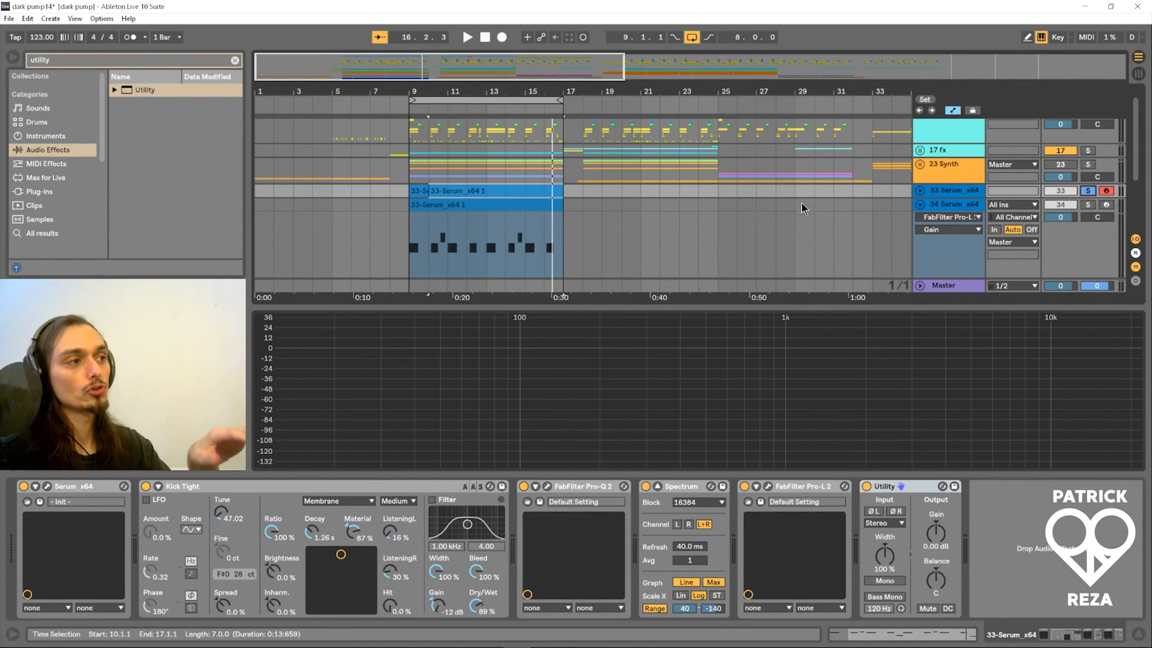
- Try Mono in the sub track's Utility, replace it with Bass Mono at 120 Hz, and play the soloed sub
left_click(896, 580)
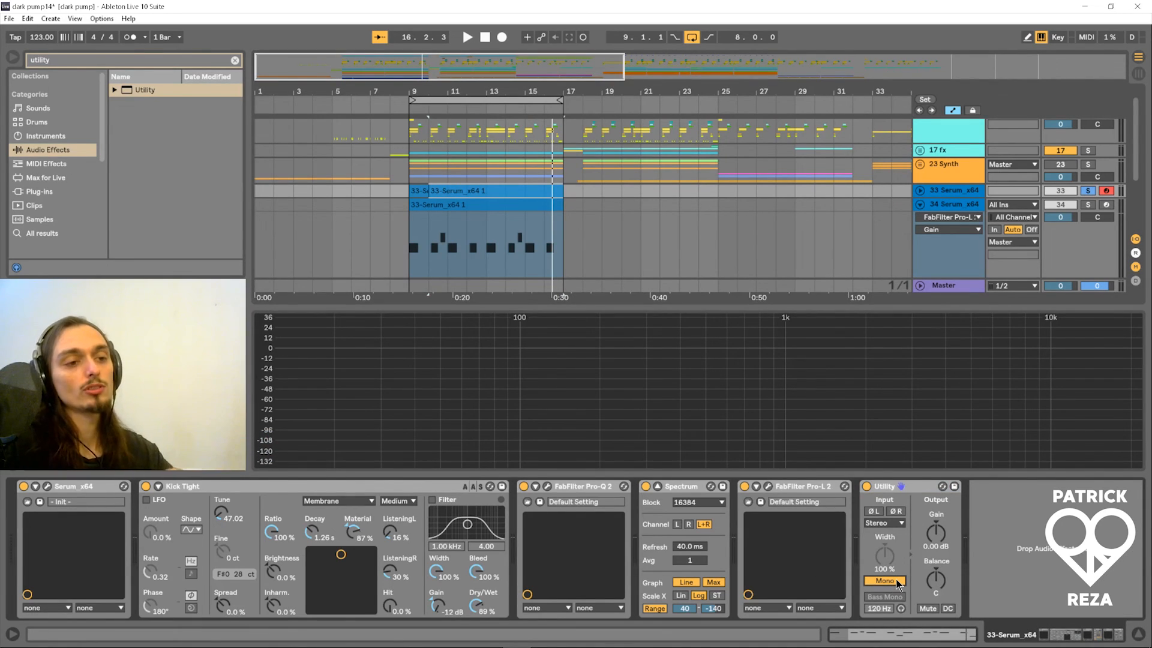
left_click(897, 580)
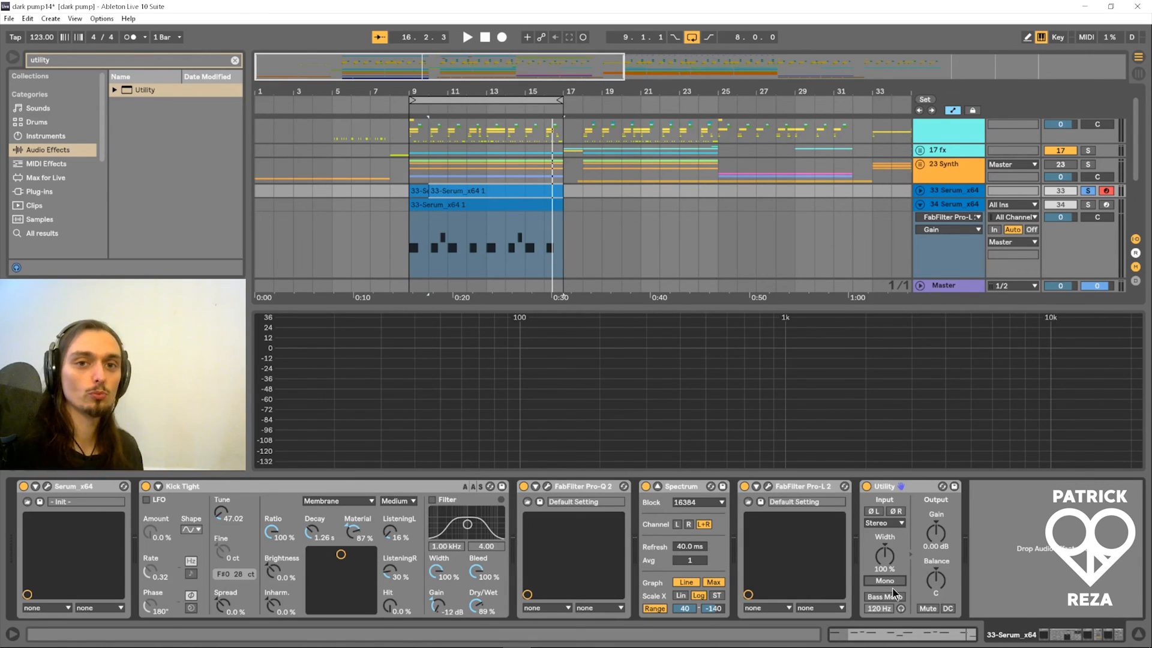
left_click(884, 597)
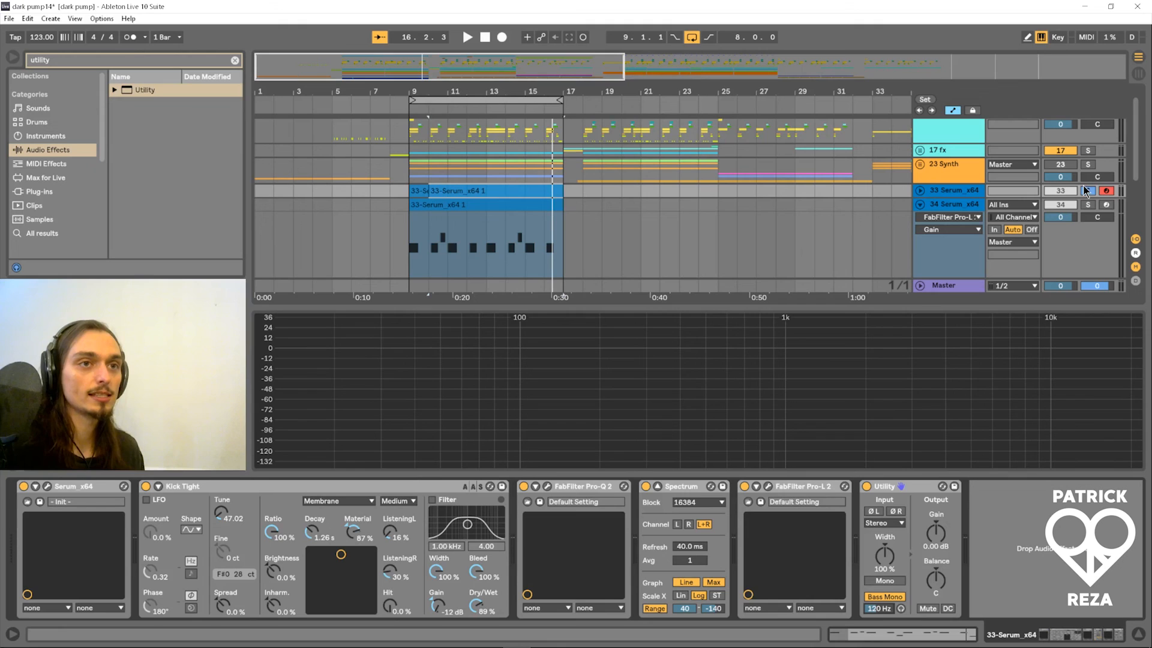
key("space")
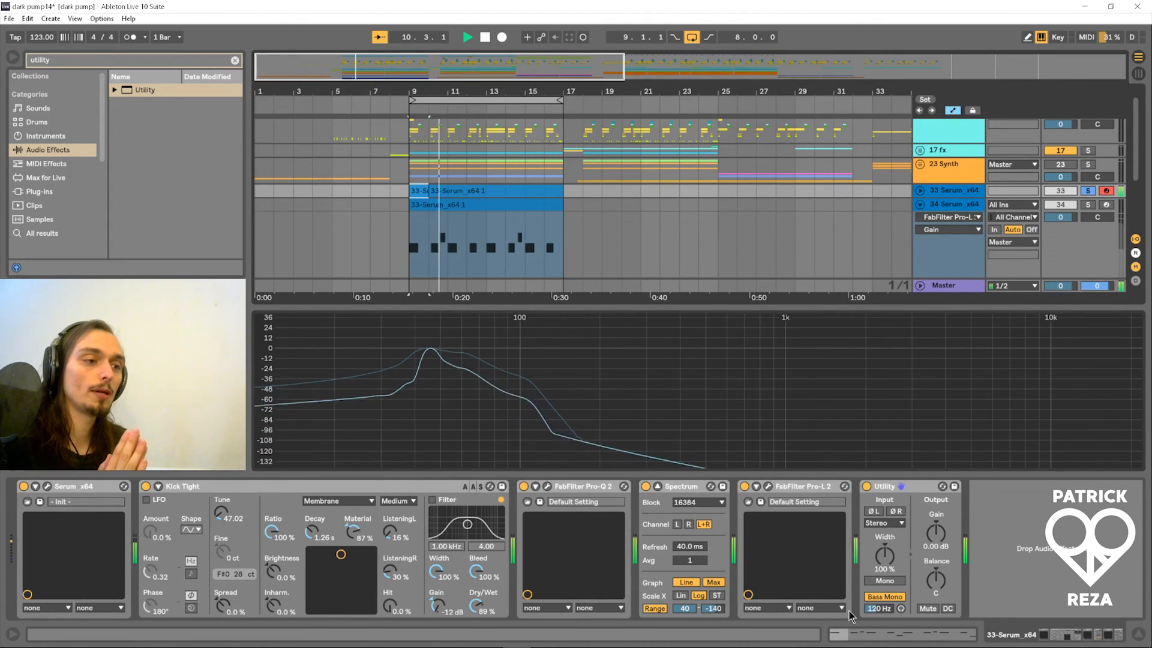
key("space")
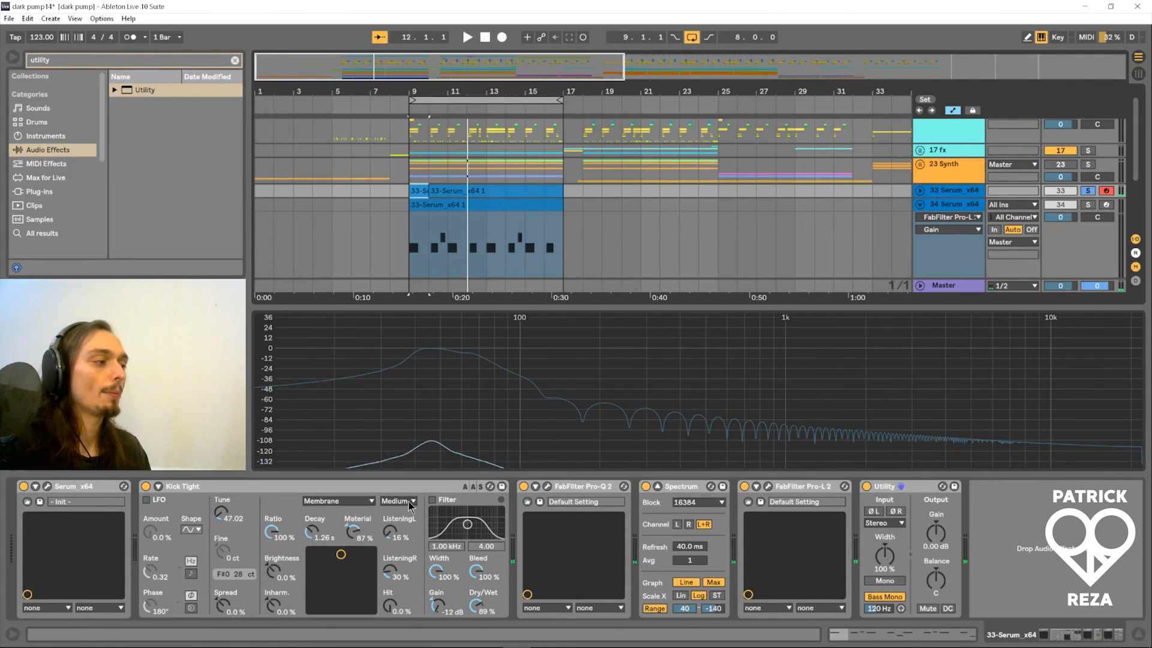